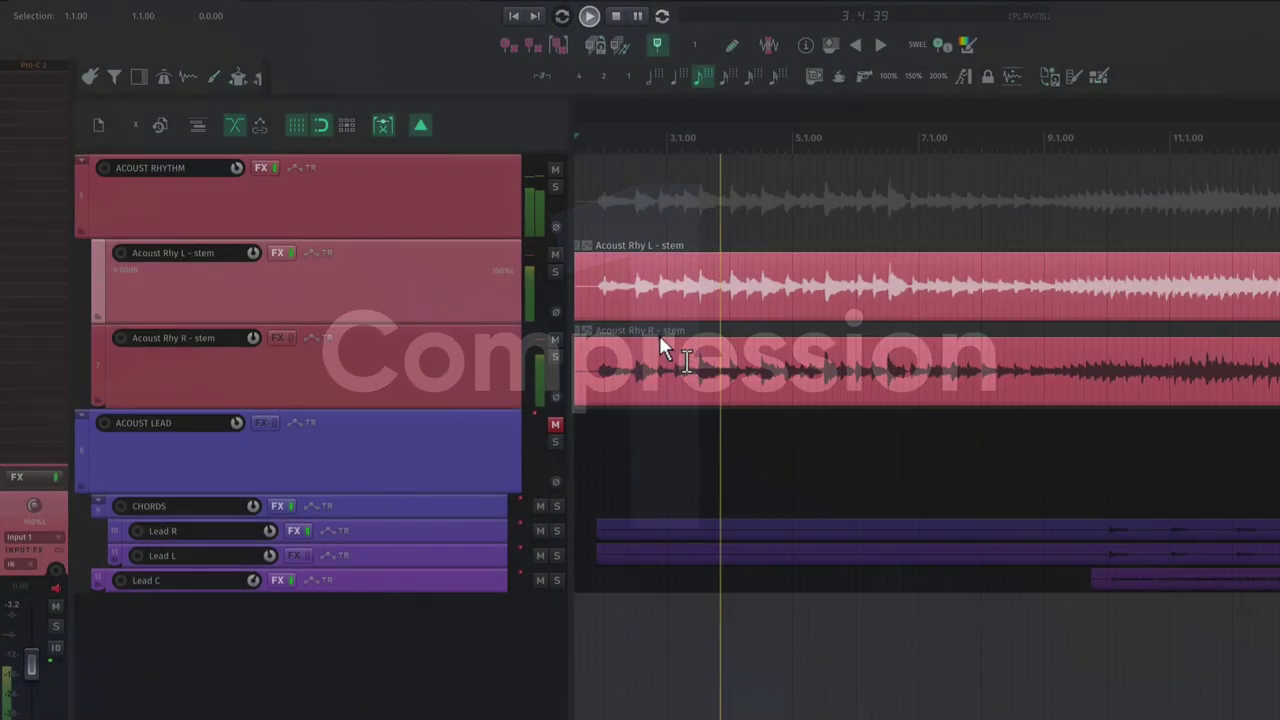
Zoom the timeline and solo the Acoust Rhy L - stem track
scroll(698, 307, "down", 3)
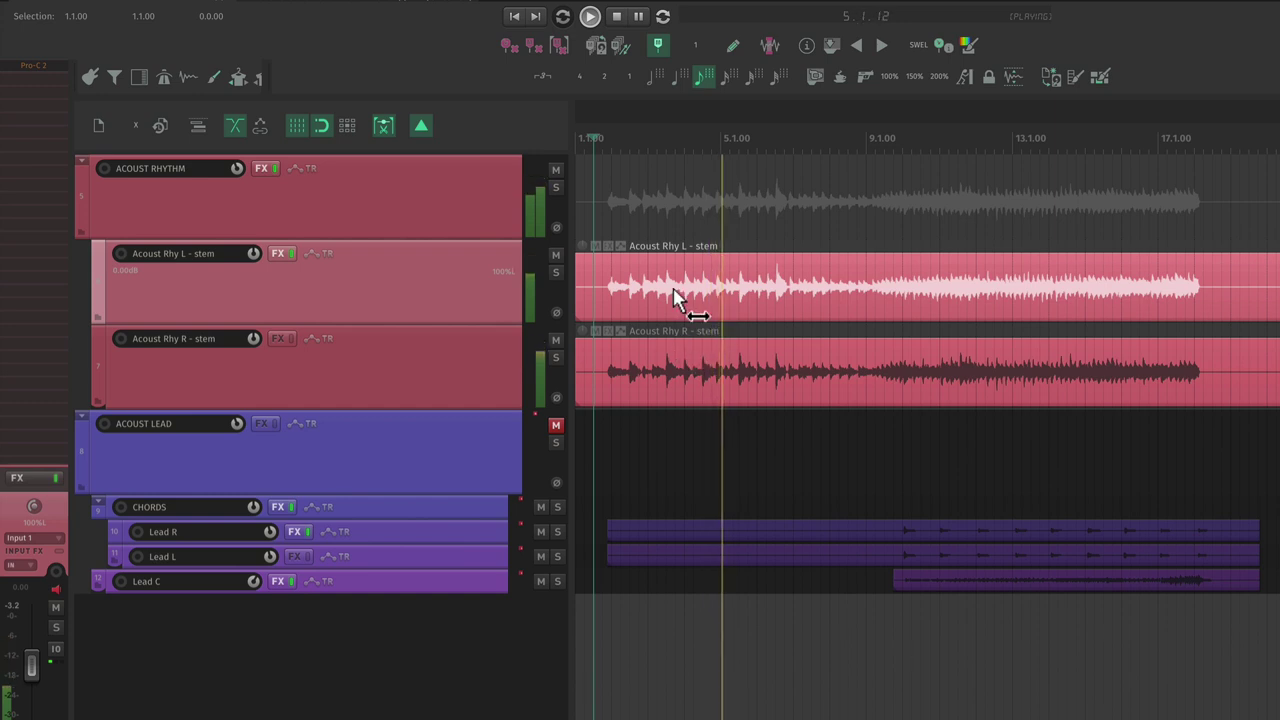
scroll(645, 317, "up", 1)
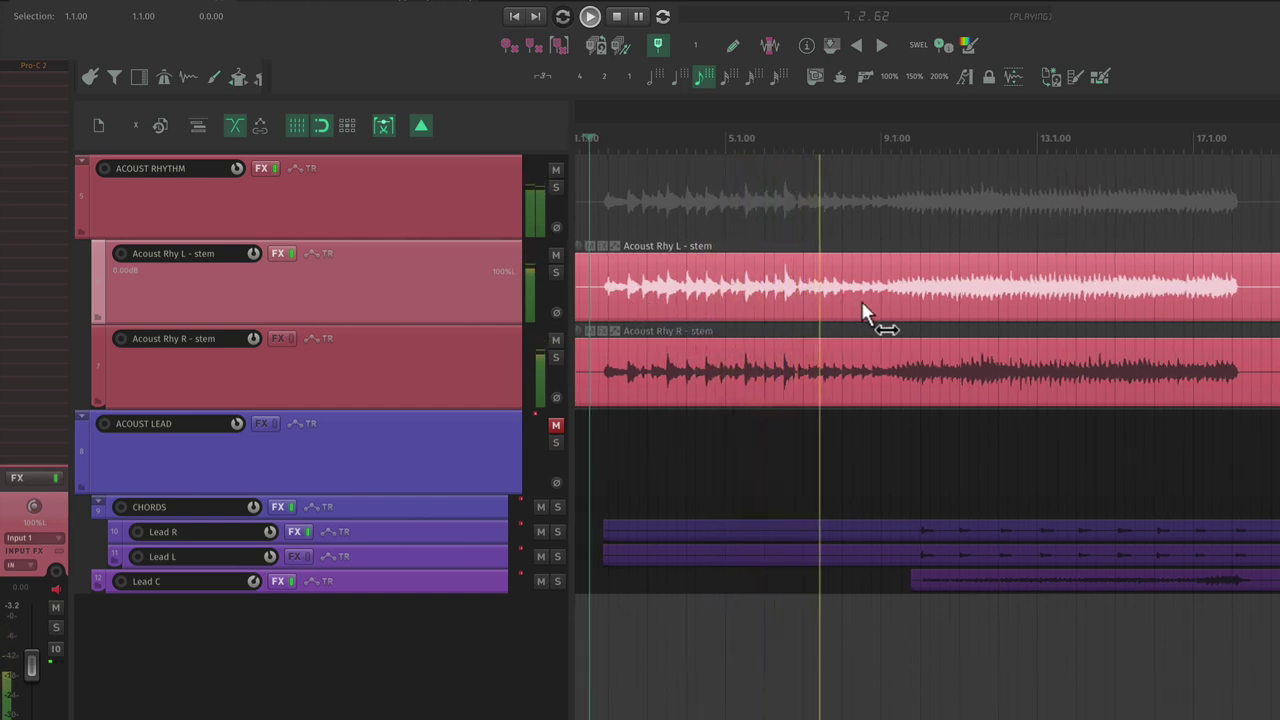
scroll(883, 303, "up", 2)
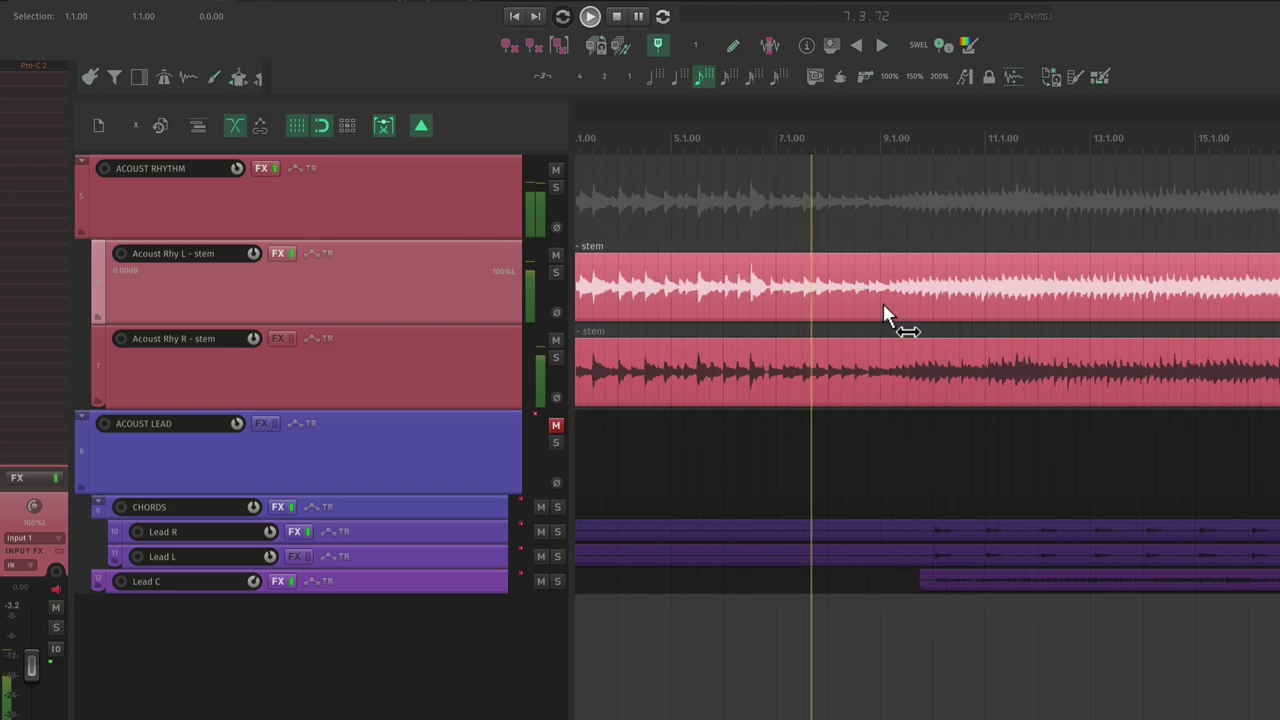
left_click(556, 272)
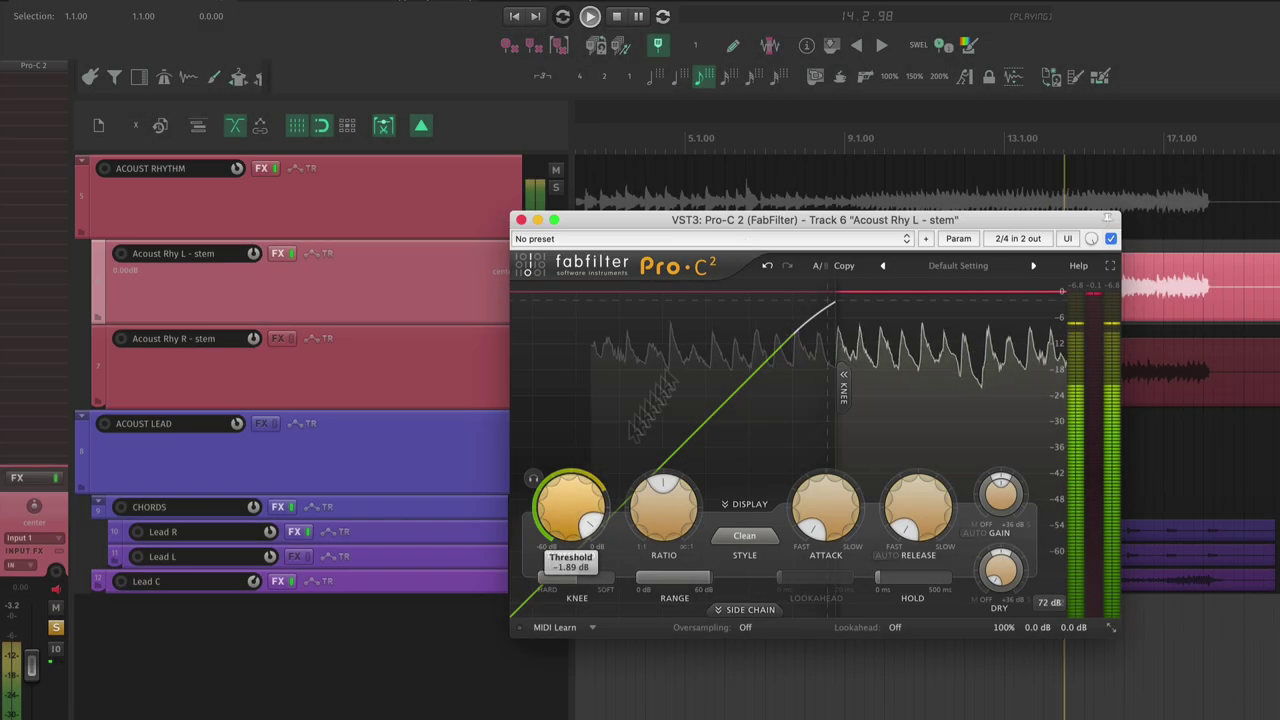
Lower the Pro-C 2 threshold to about -17 dB, lengthen attack, and slow release to about 144.5 ms
left_click(1249, 371)
scroll(1186, 366, "down", 3)
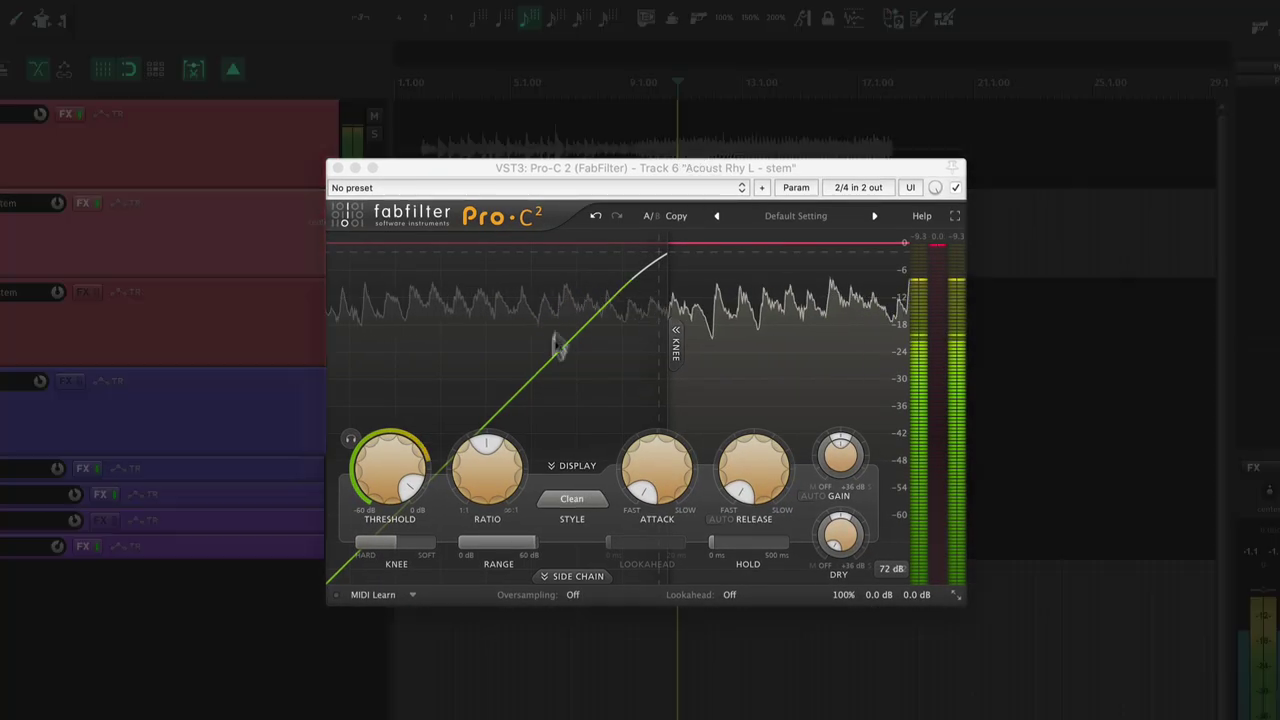
left_click_drag(525, 495, 489, 601)
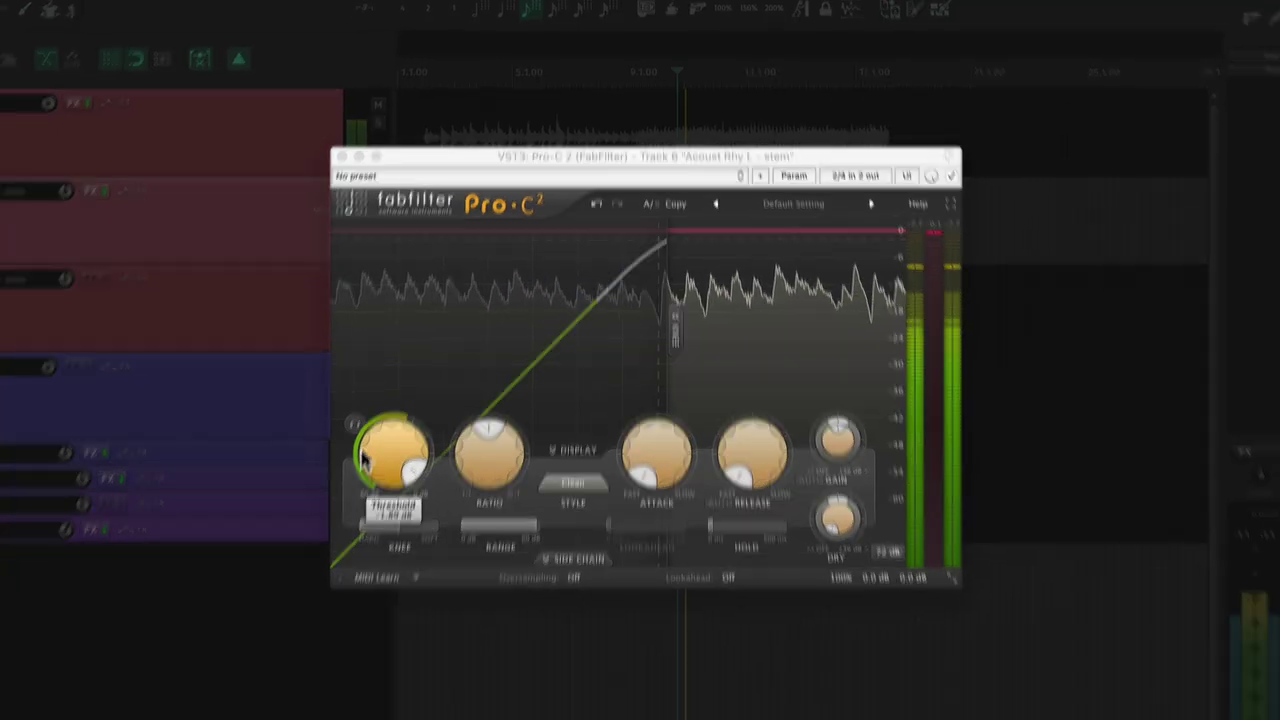
left_click_drag(378, 463, 372, 480)
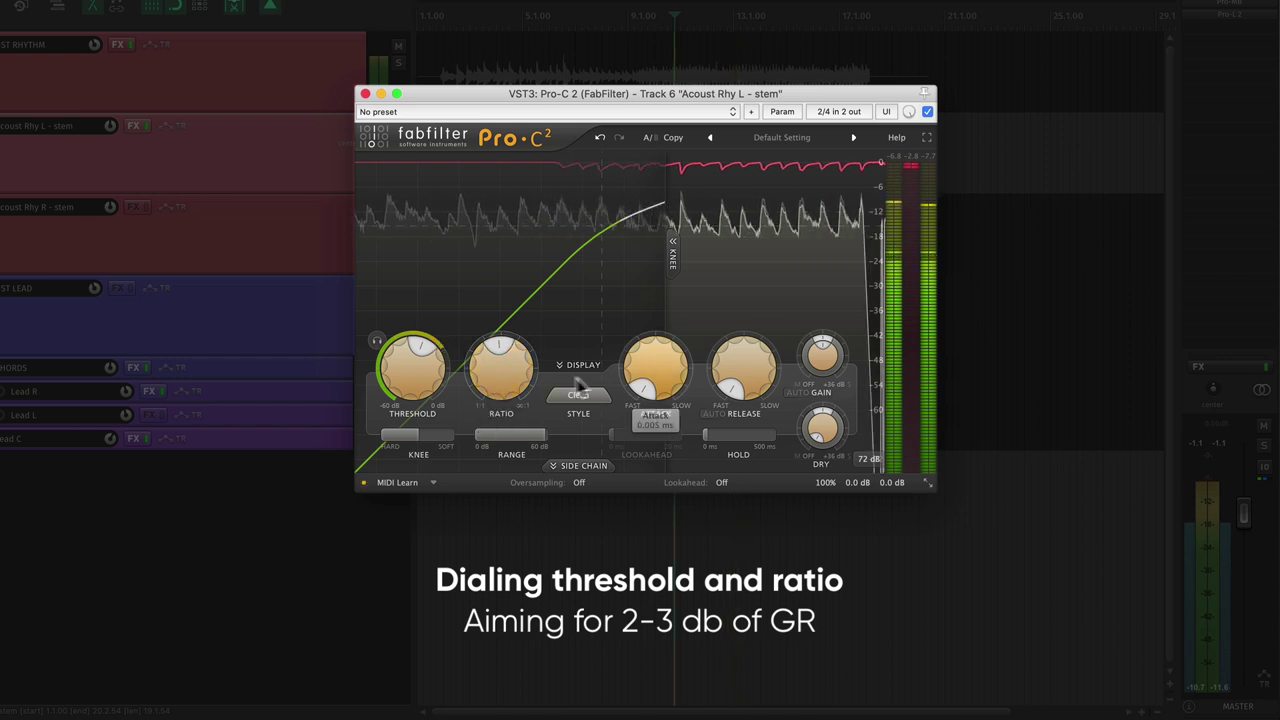
left_click_drag(416, 372, 411, 391)
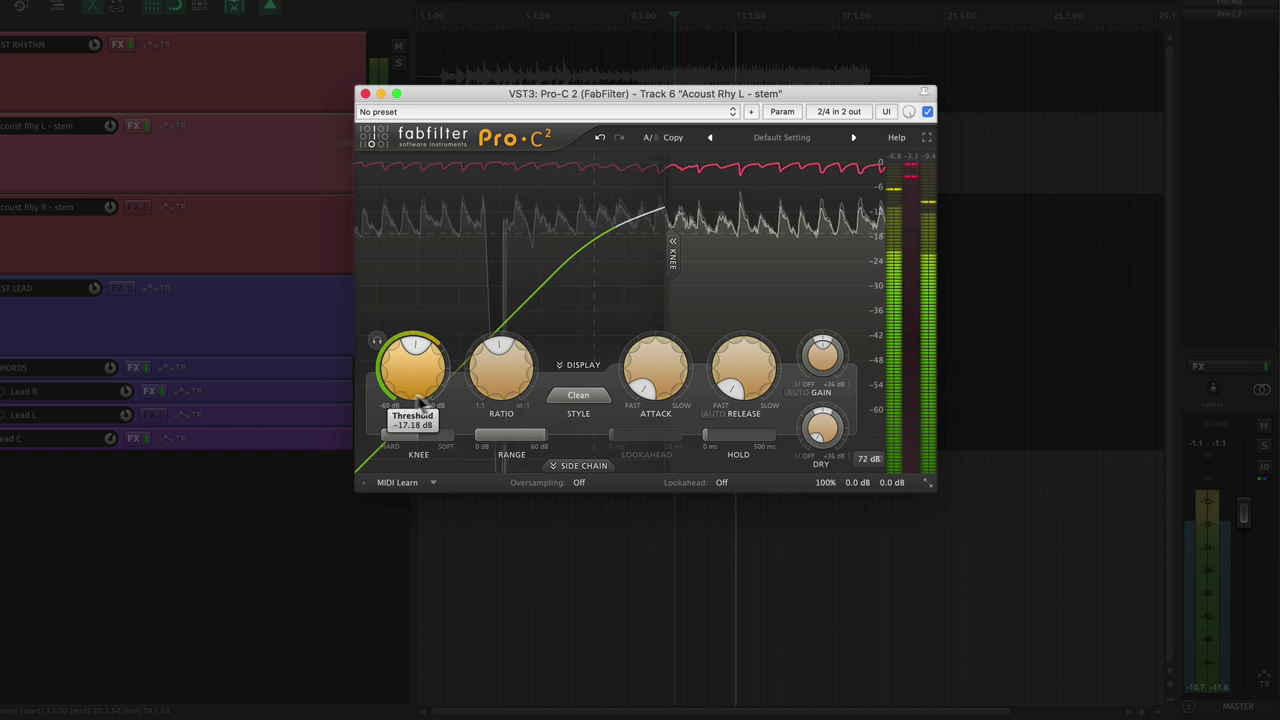
left_click_drag(665, 375, 694, 218)
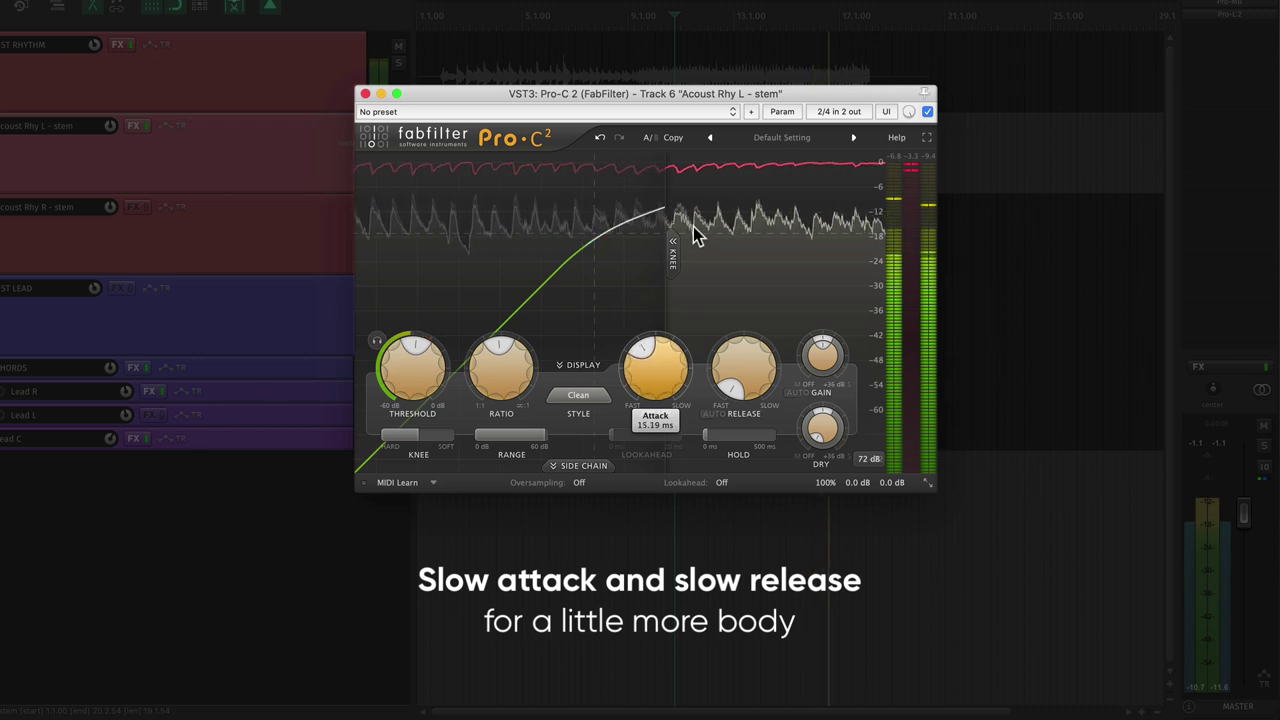
left_click_drag(742, 368, 737, 266)
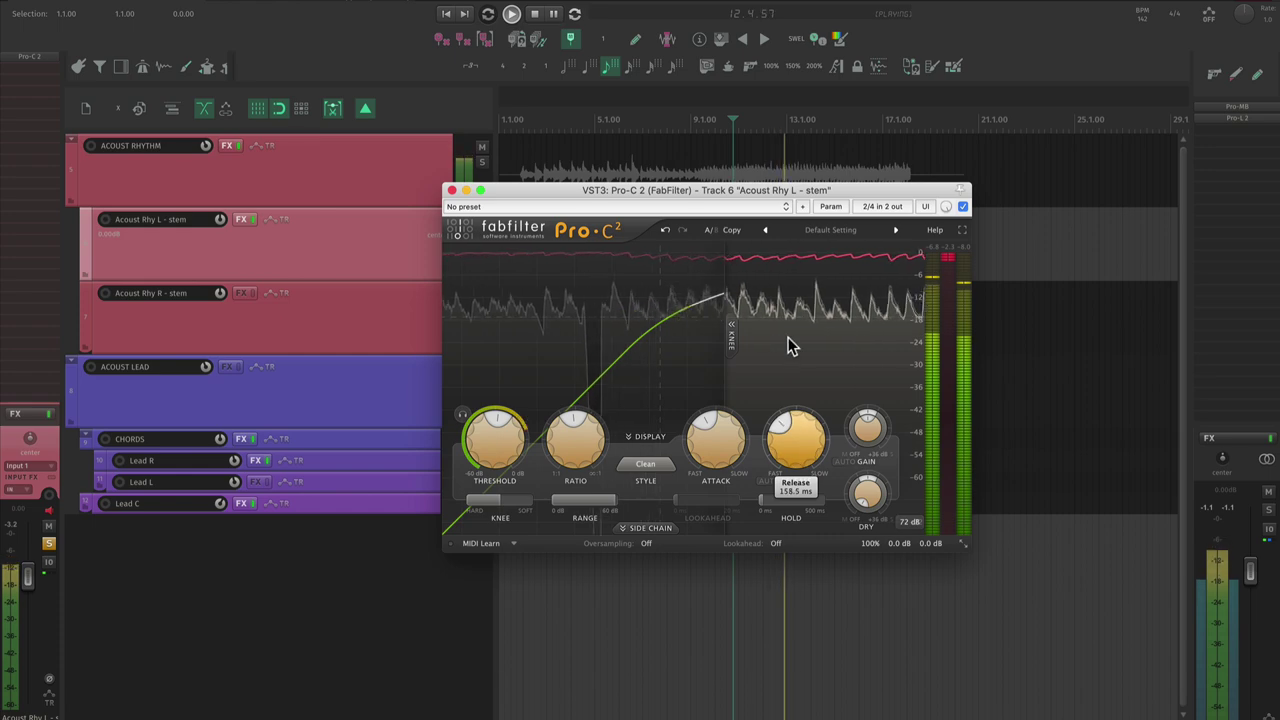
left_click_drag(493, 450, 491, 443)
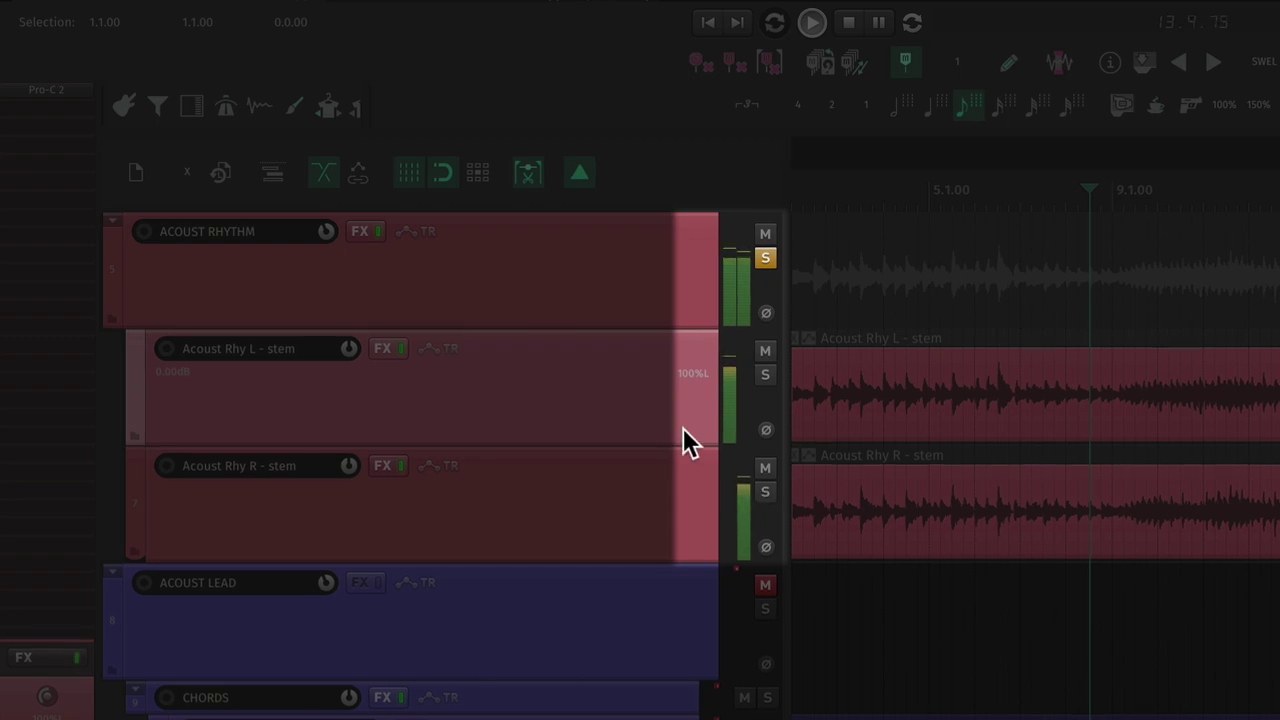
Select the ACOUST RHYTHM bus track and open its BD BG-Acoustic plugin
left_click(662, 405)
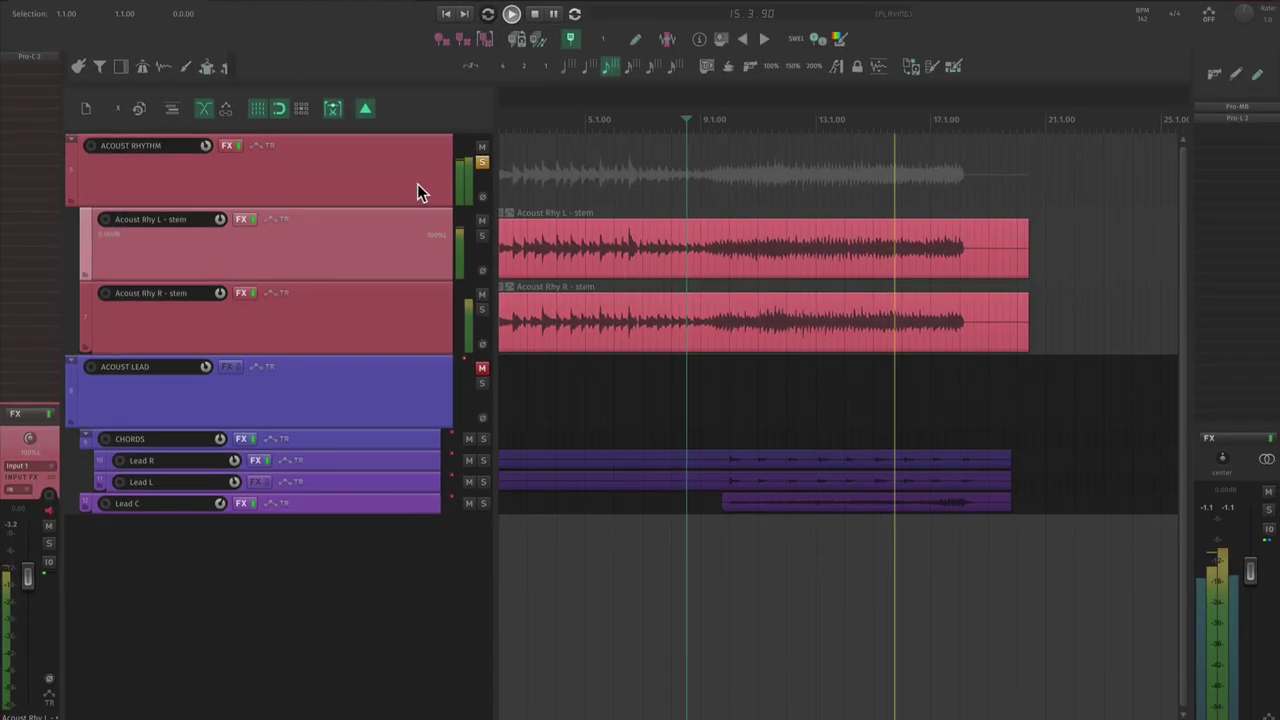
left_click(641, 282)
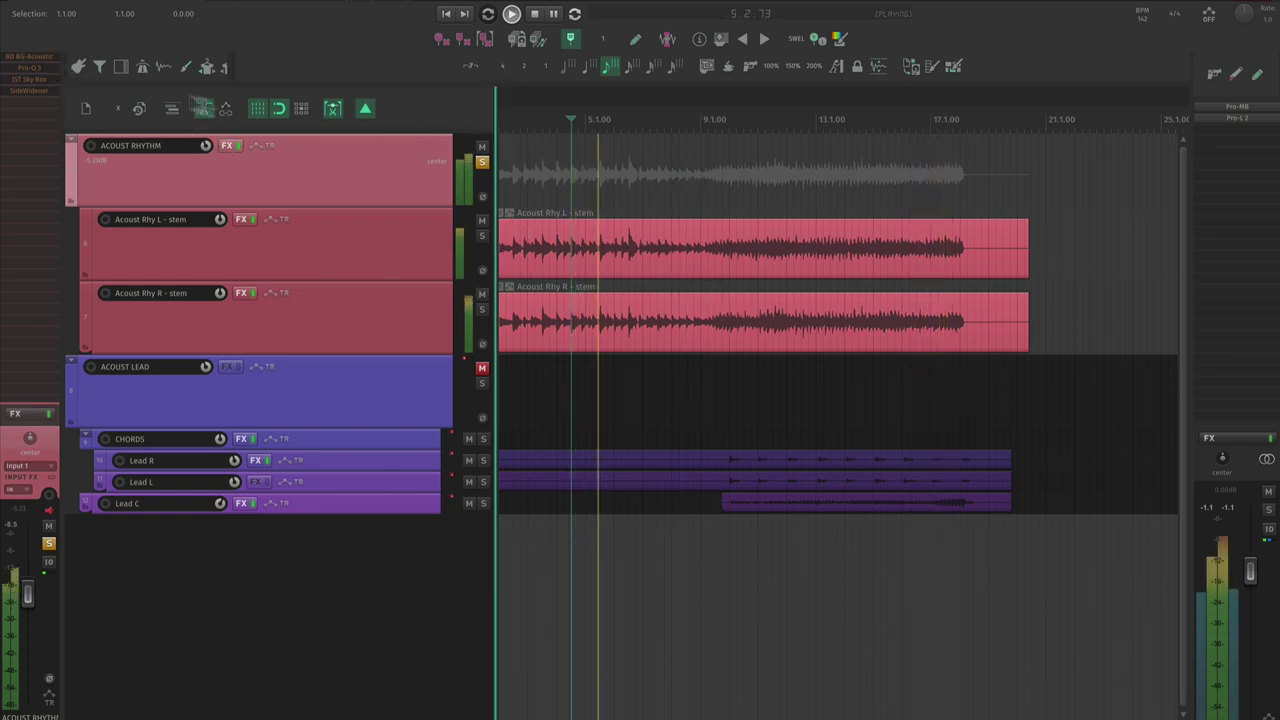
left_click(32, 57)
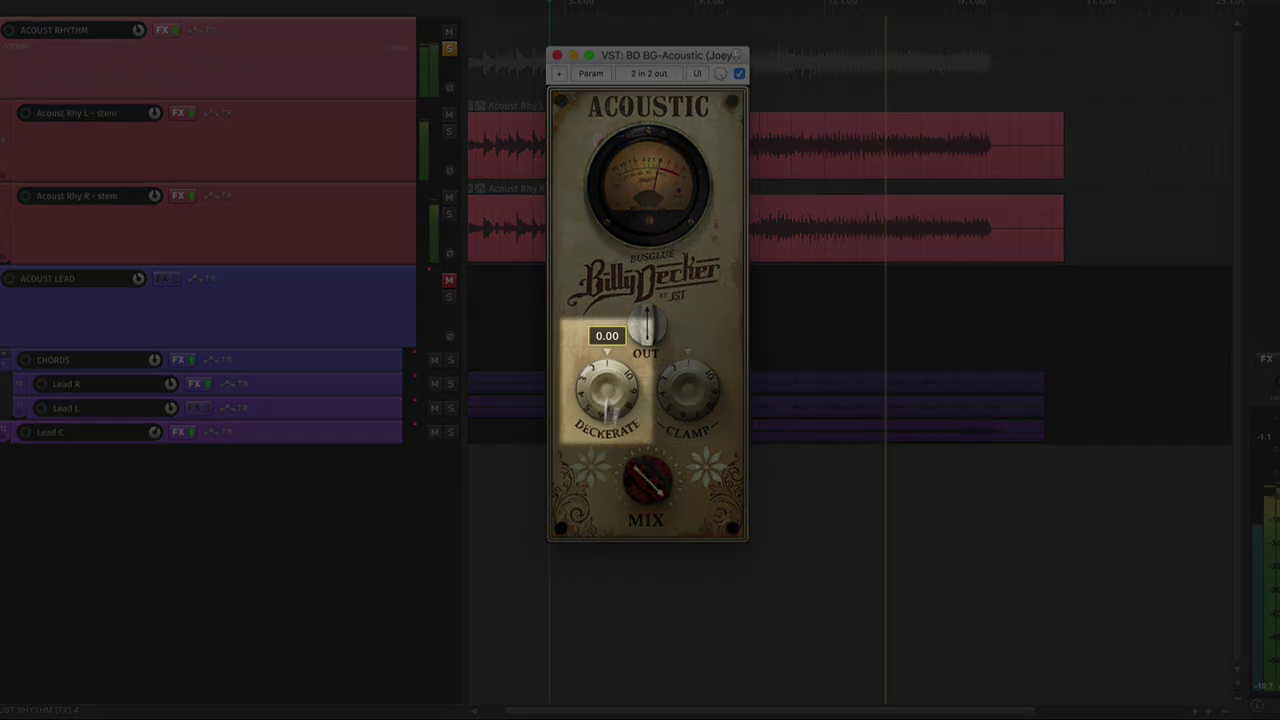
Raise BD BG-Acoustic Deckerate to about 56 and lower its Out level, replaying song sections to check
left_click_drag(612, 388, 622, 374)
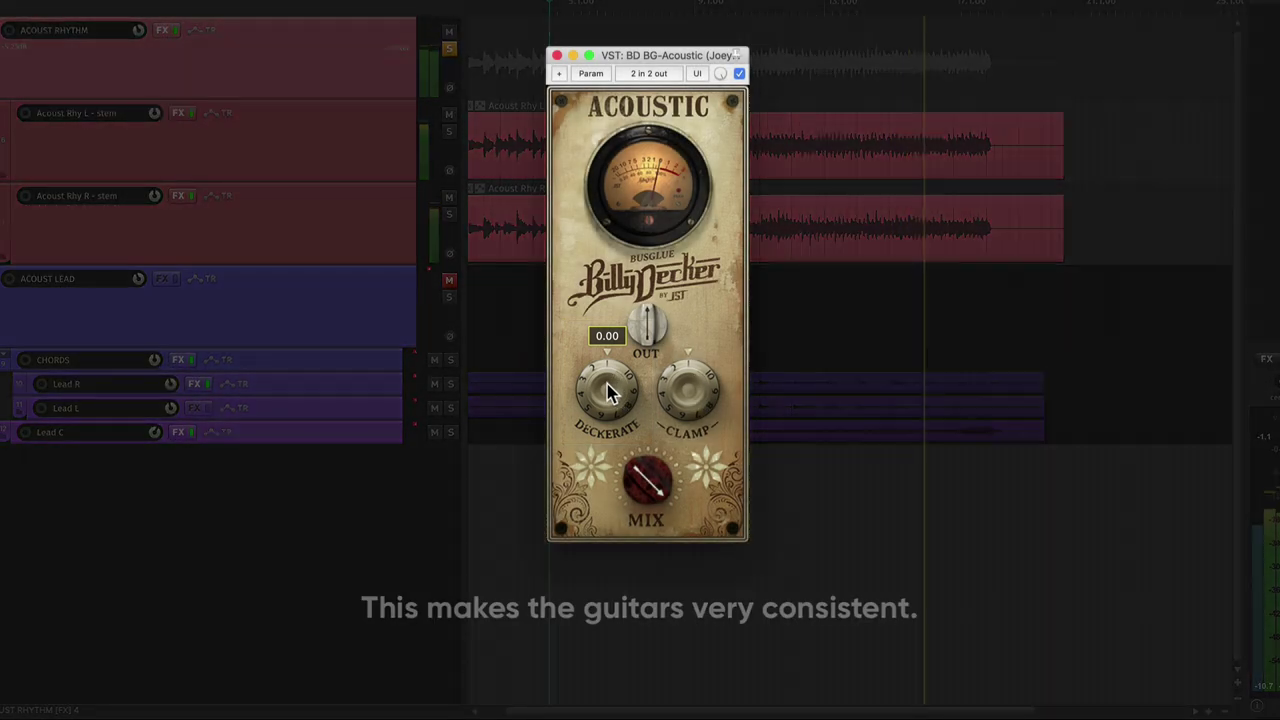
left_click(768, 105)
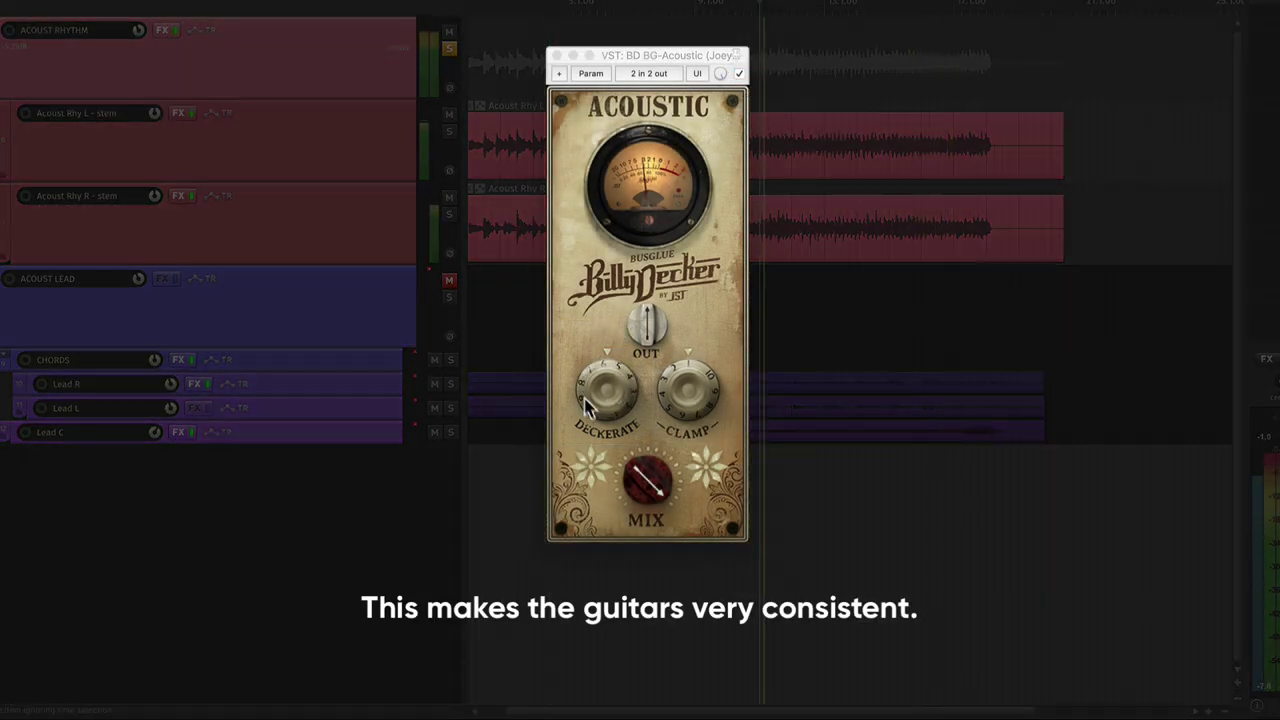
left_click_drag(588, 405, 612, 407)
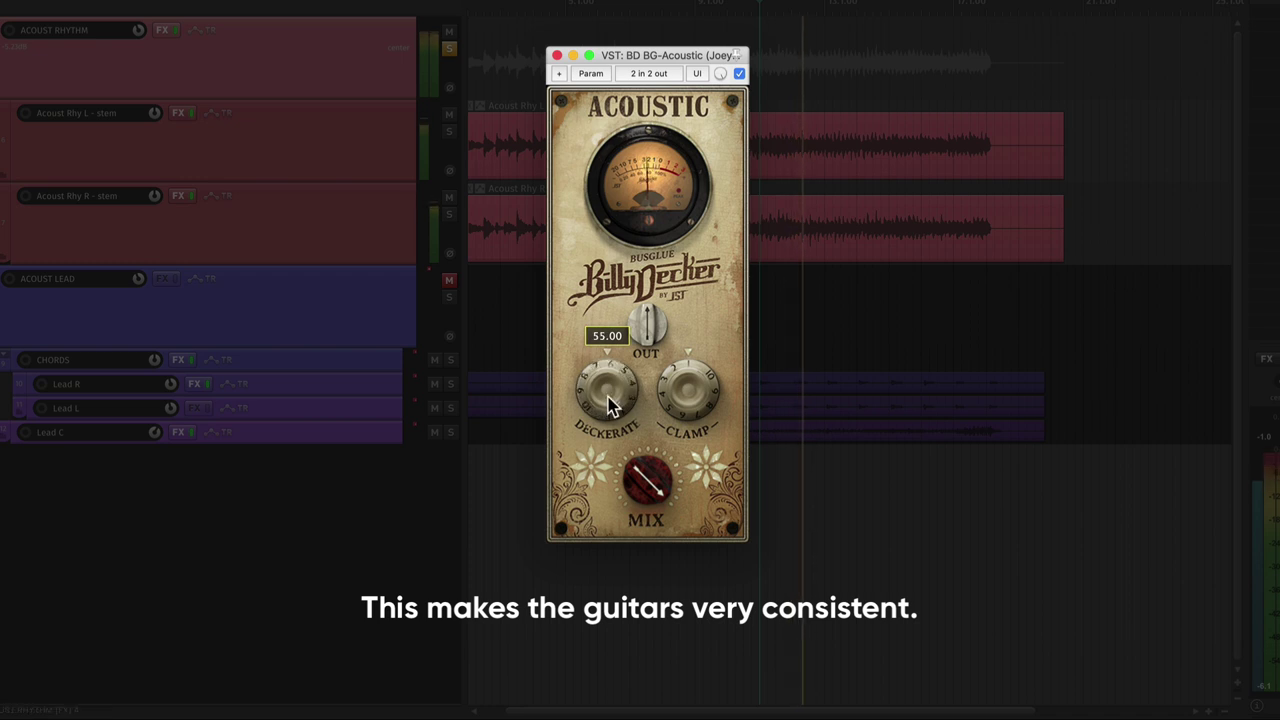
left_click_drag(646, 326, 643, 350)
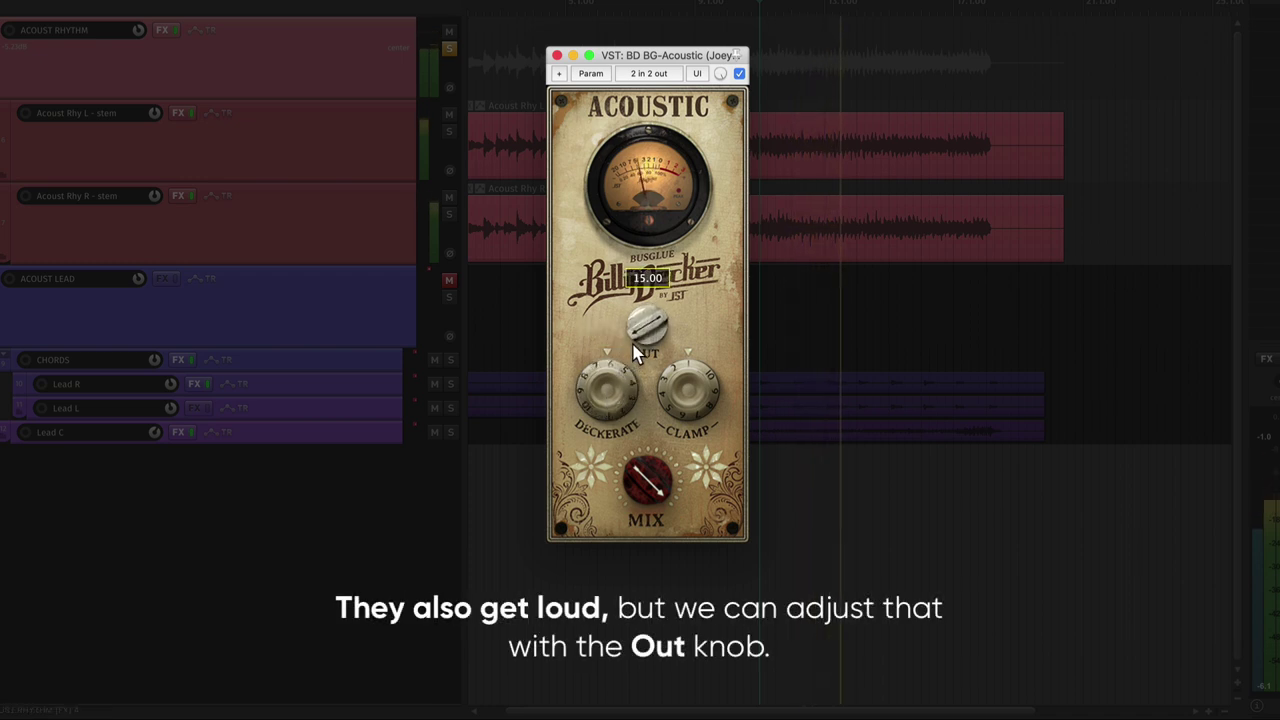
left_click_drag(606, 392, 636, 342)
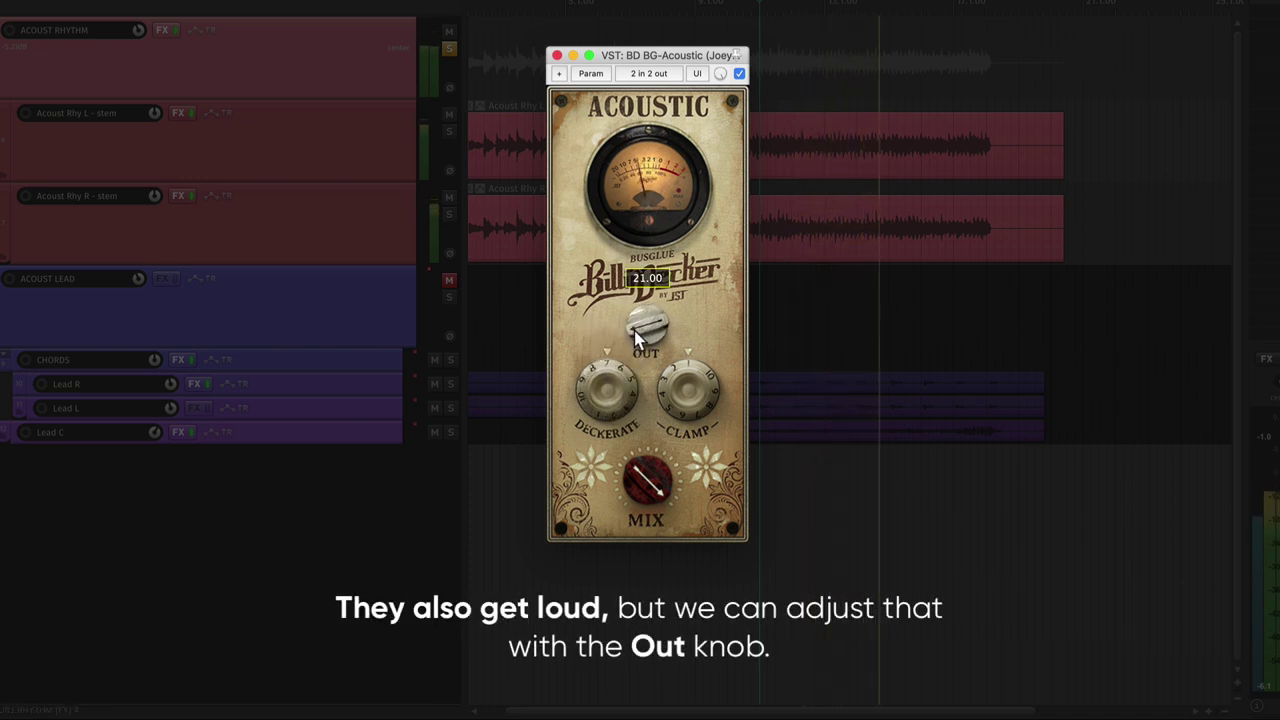
left_click(502, 52)
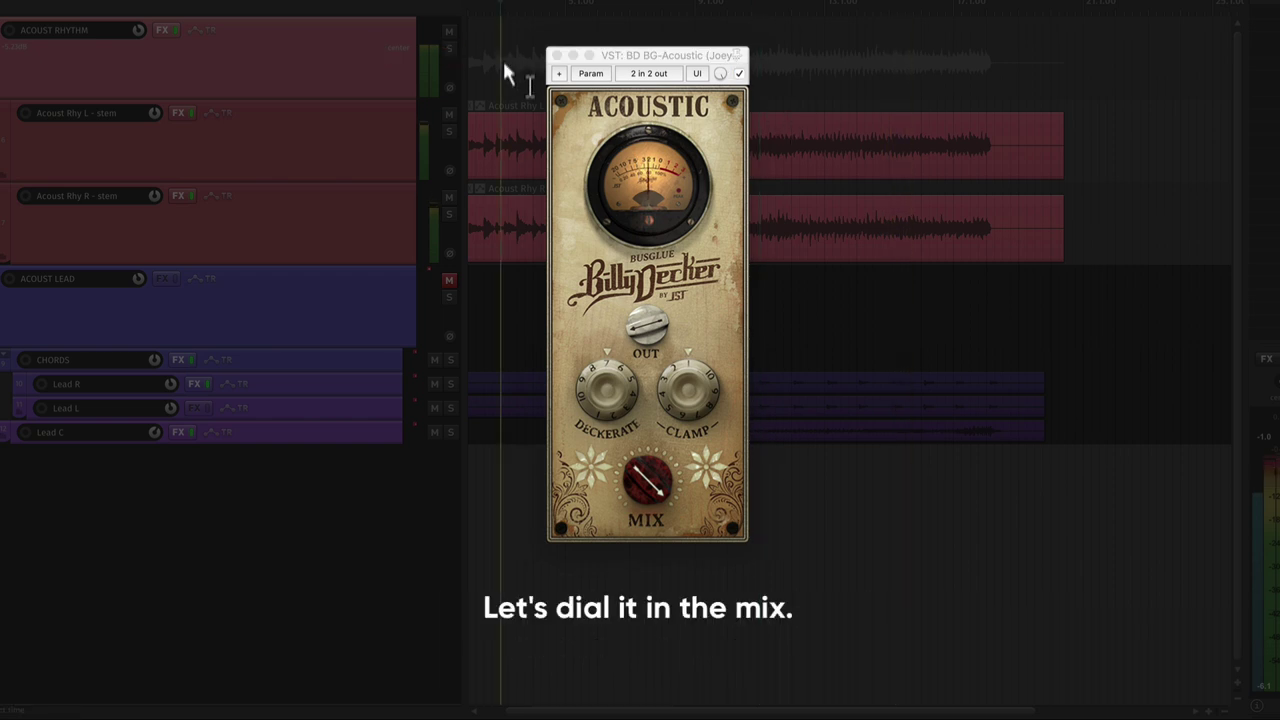
left_click(597, 392)
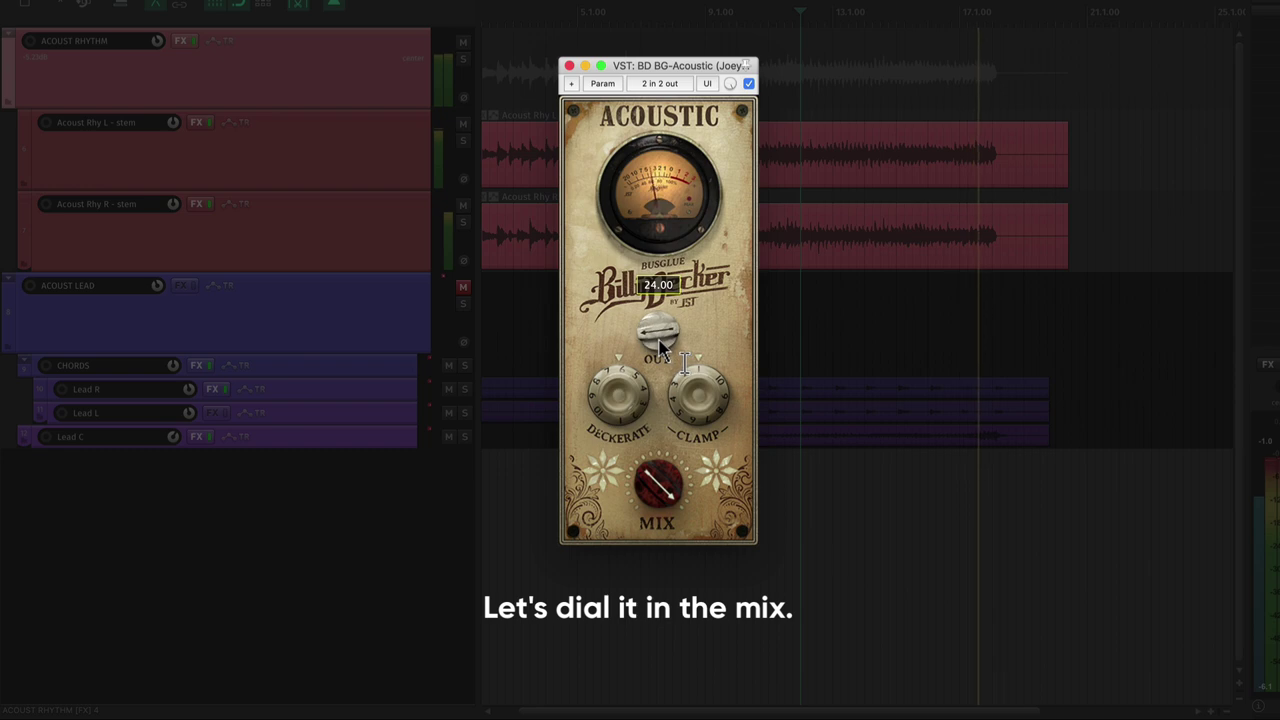
left_click(777, 100)
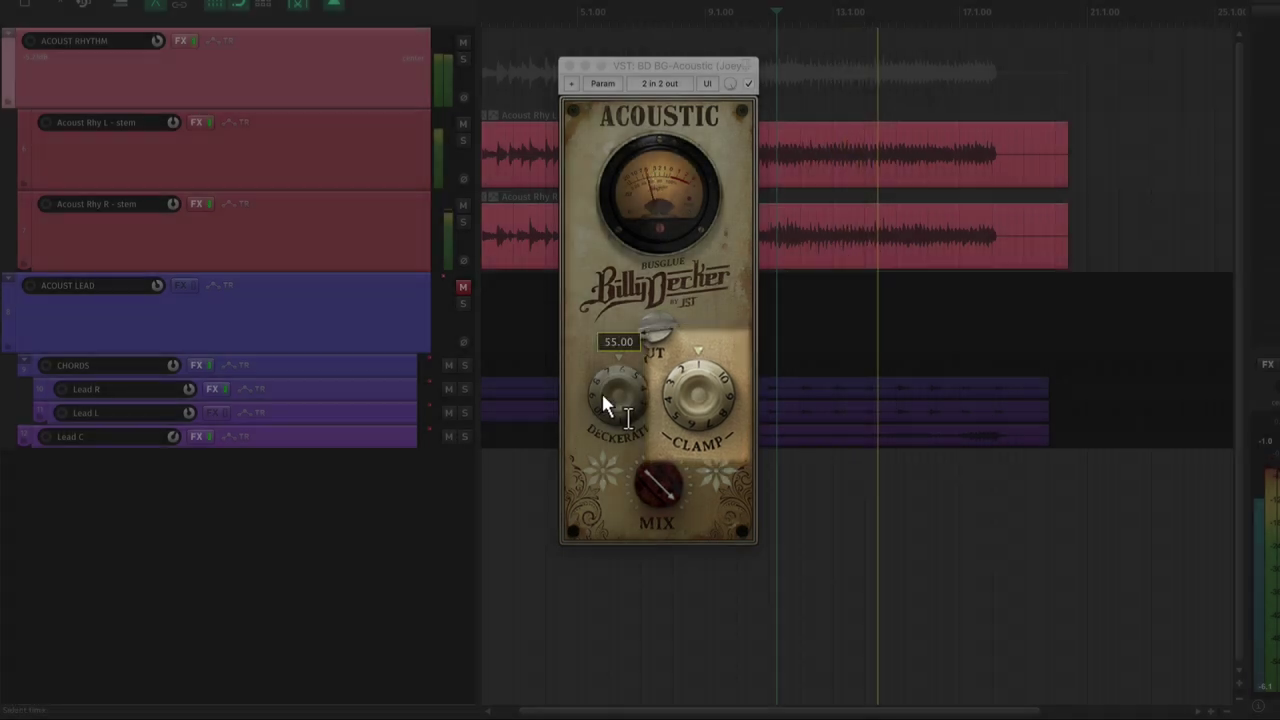
Raise the BD BG-Acoustic Clamp to about 66 and compare by bypassing and re-enabling the plugin
left_click(546, 160)
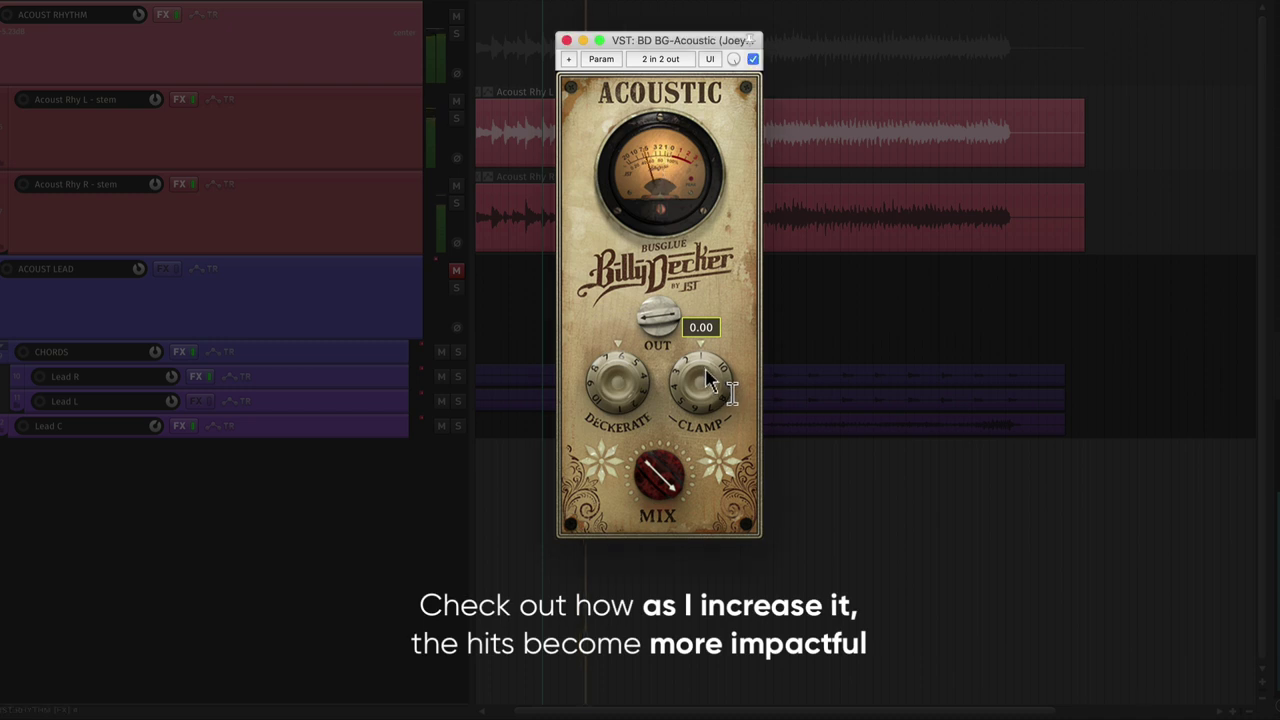
left_click_drag(704, 368, 711, 336)
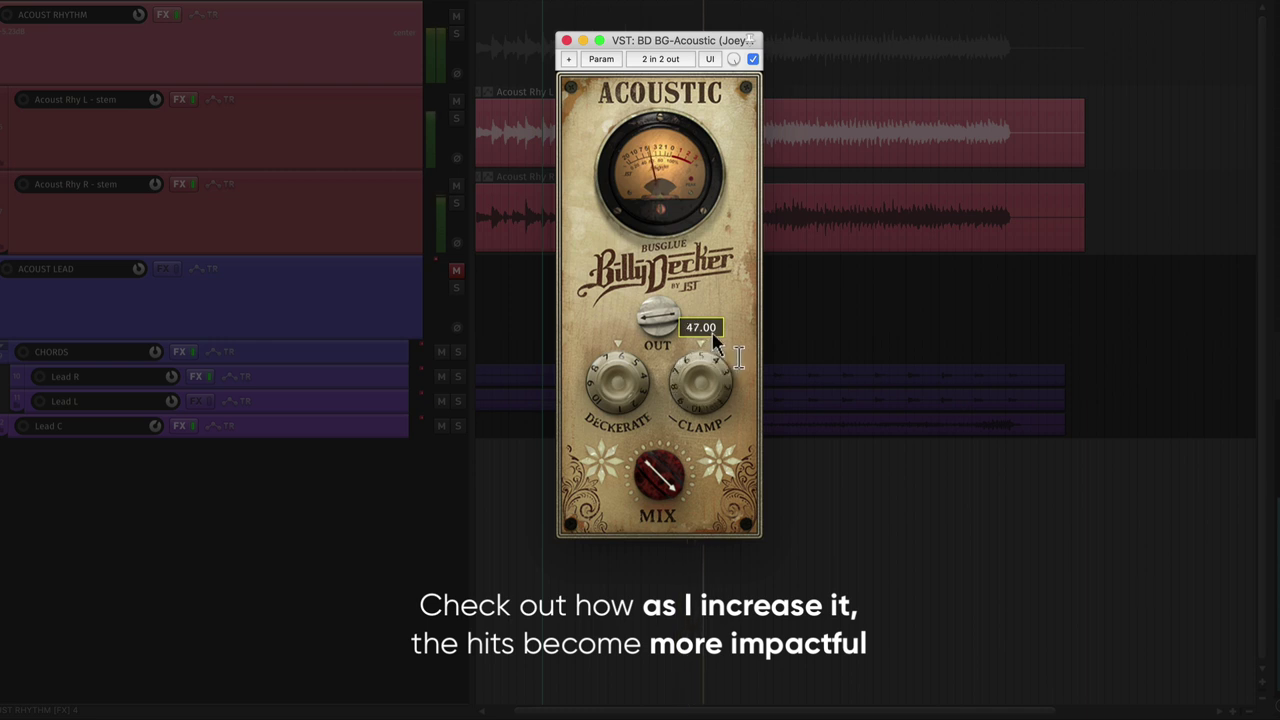
left_click_drag(714, 324, 714, 320)
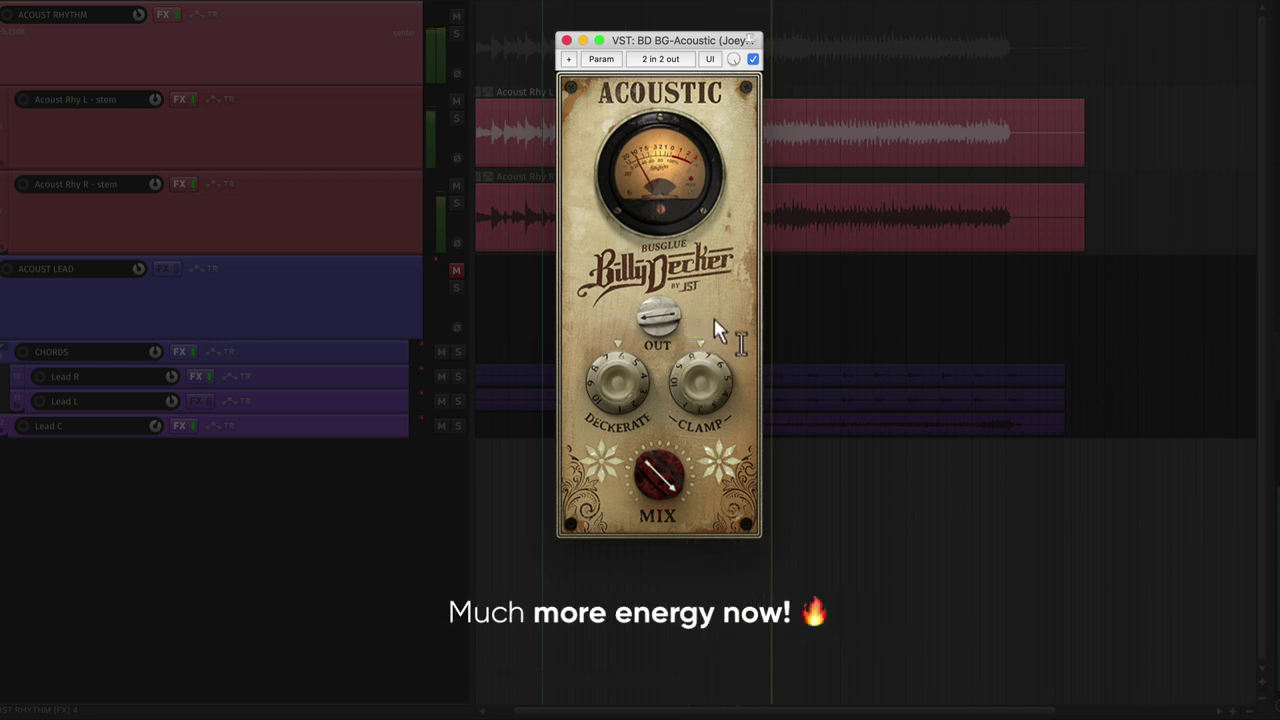
left_click(754, 60)
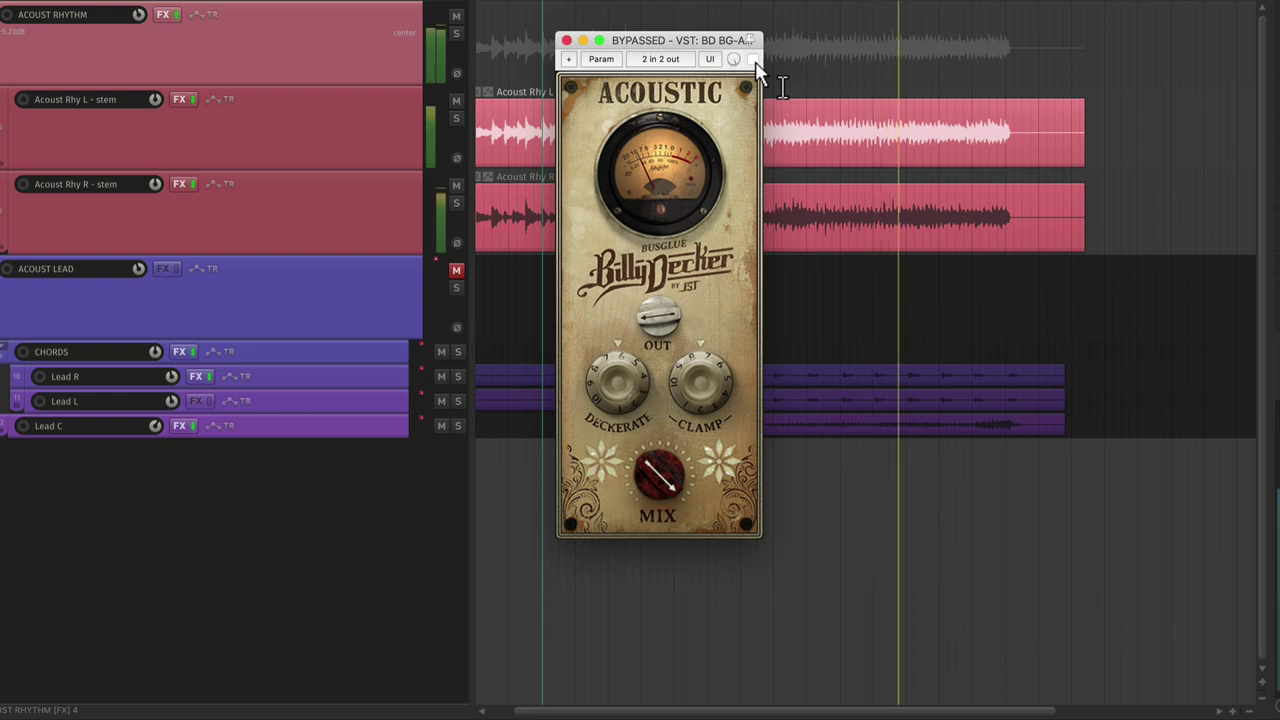
left_click(754, 60)
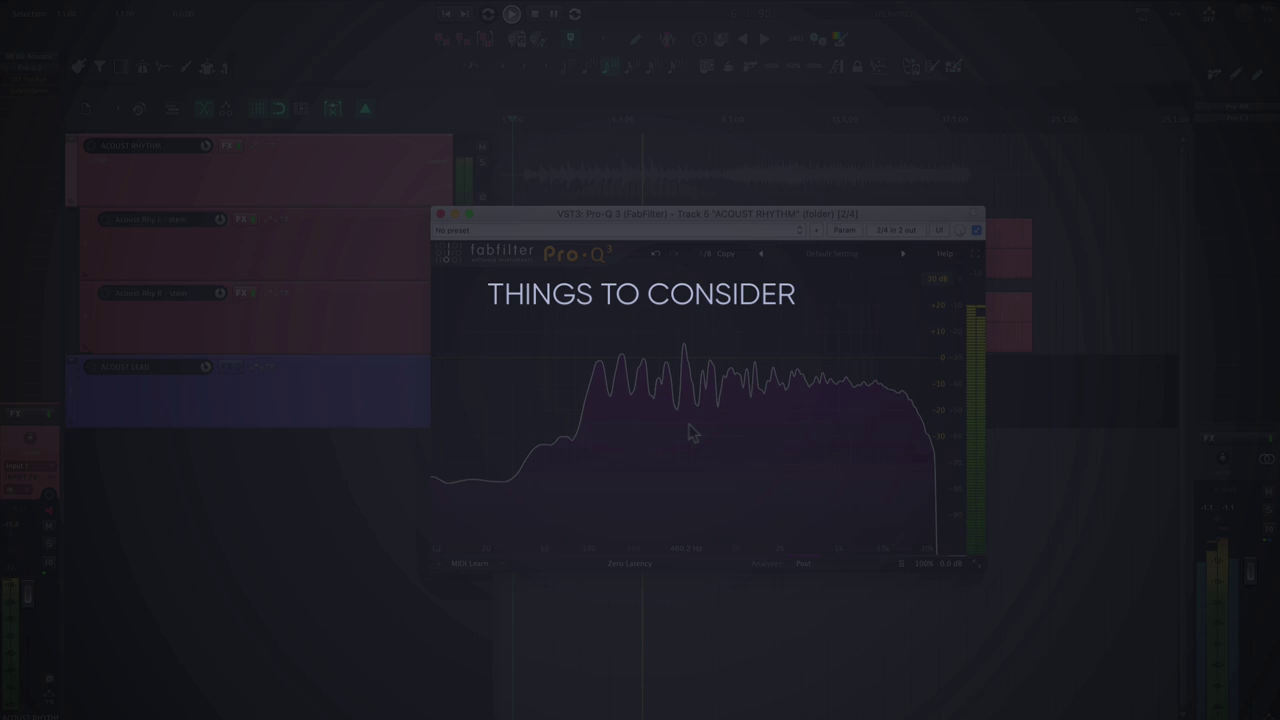
Close the Pro-Q 3 window and select the purple ACOUST LEAD track
left_click(441, 215)
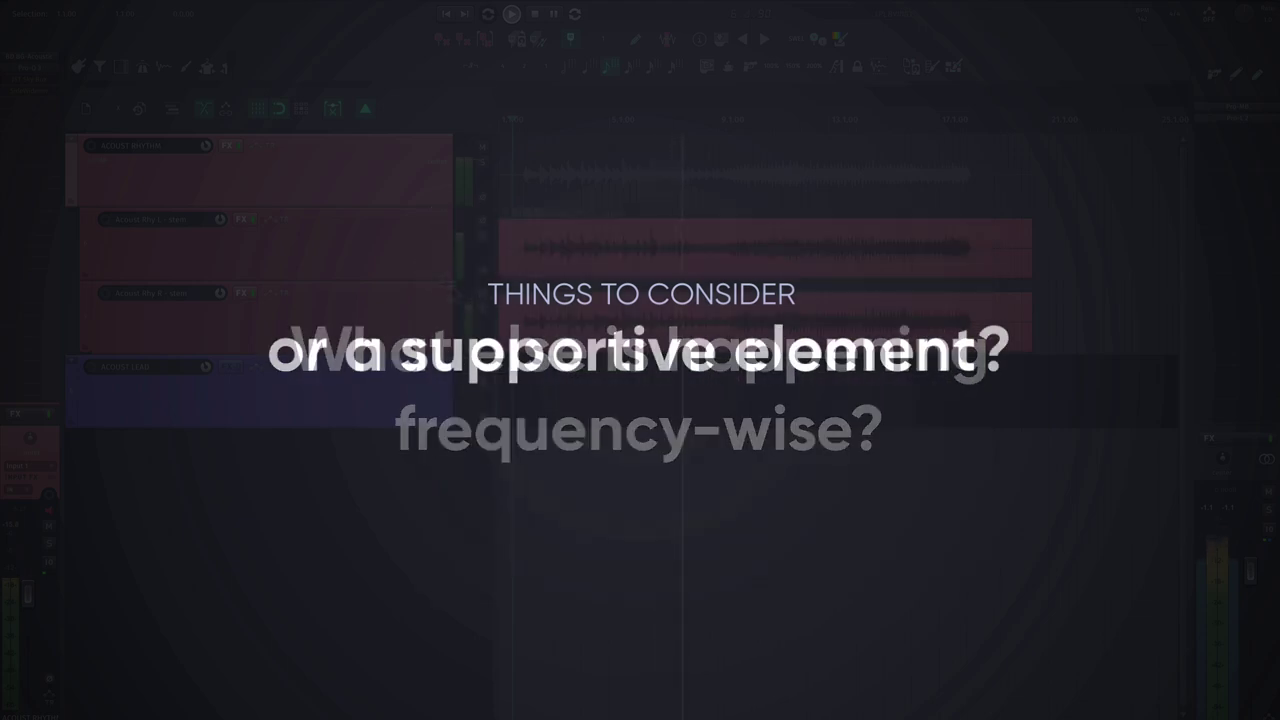
left_click(396, 385)
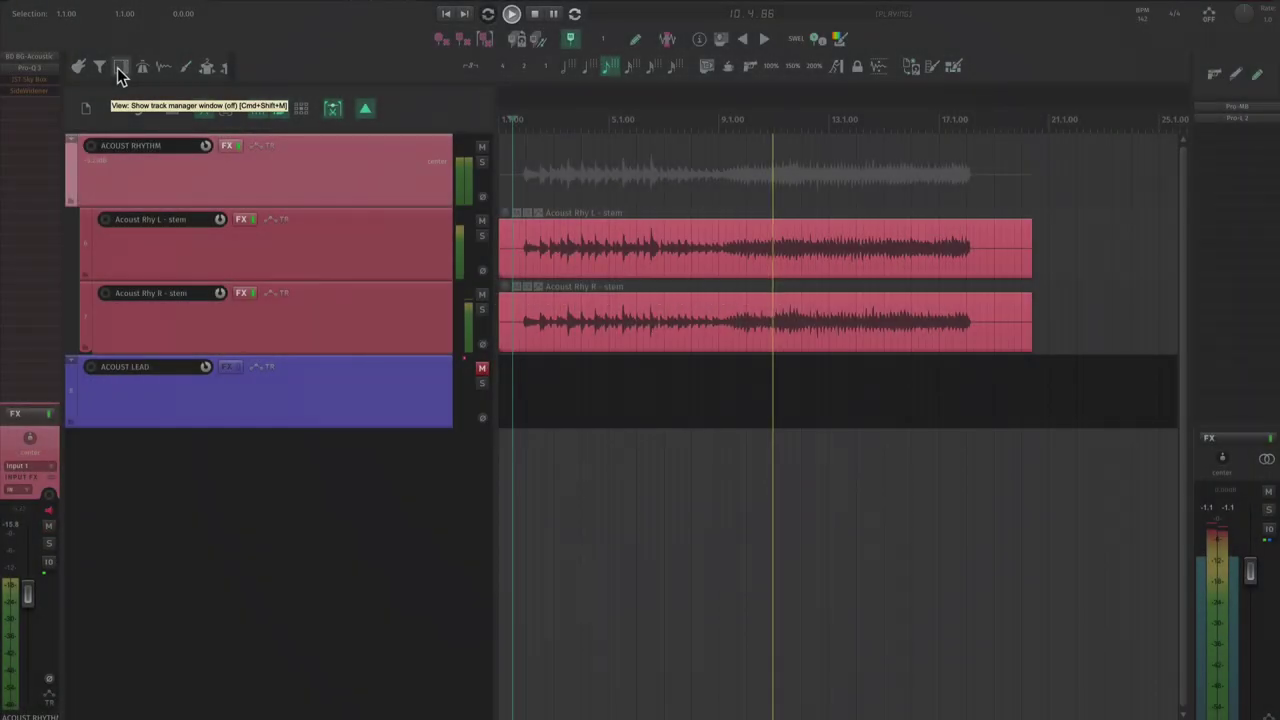
Open the rhythm bus's Pro-Q 3 and add a low cut pushed up to about 96 Hz
scroll(694, 299, "up", 3)
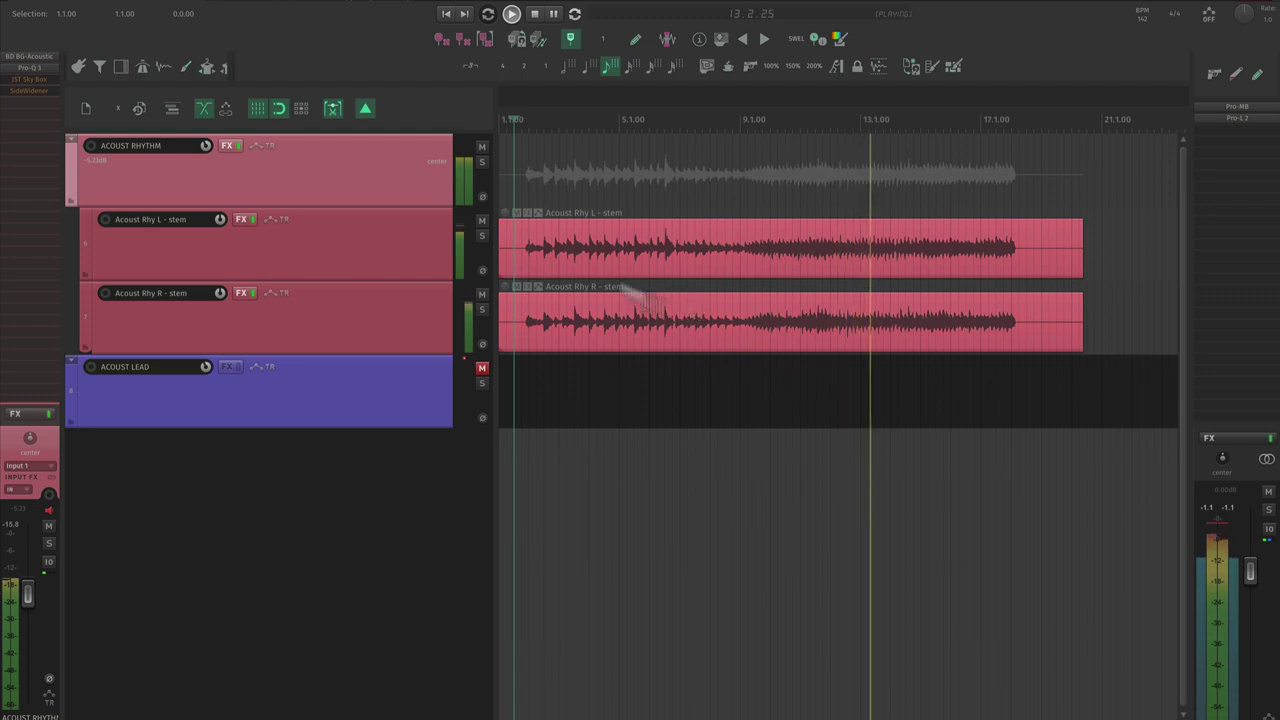
left_click(44, 68)
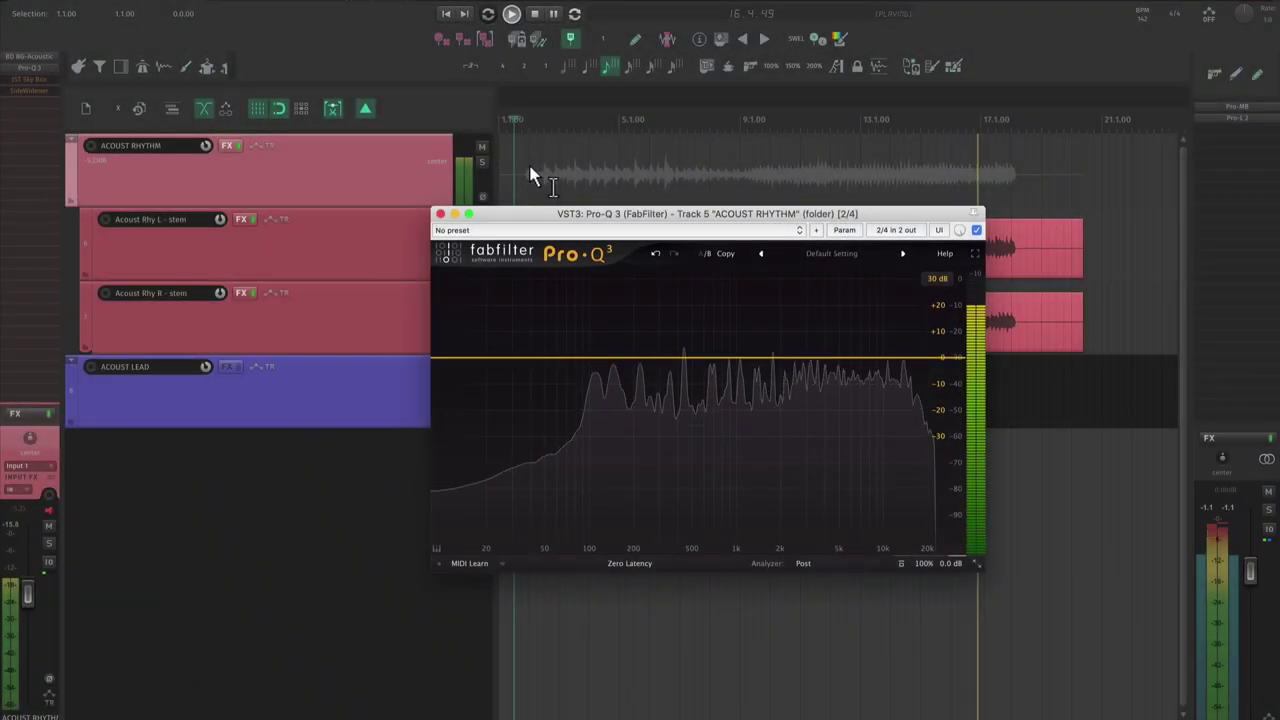
left_click(531, 176)
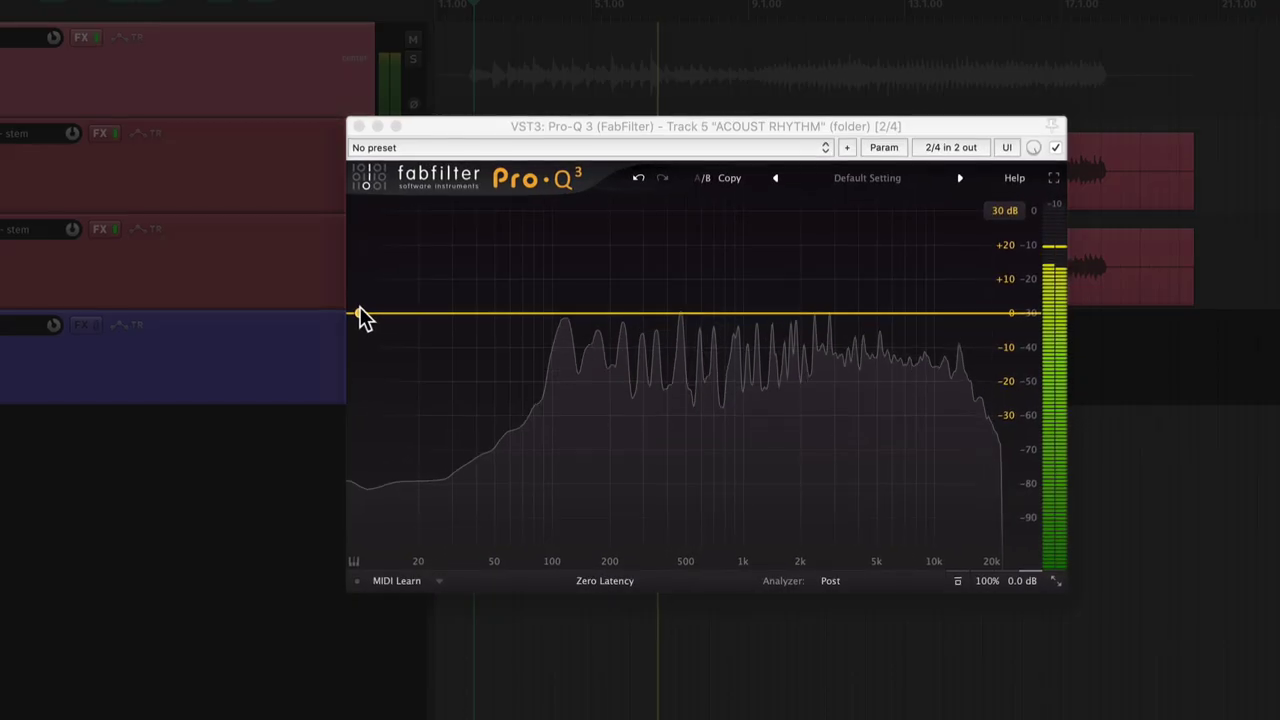
left_click_drag(439, 356, 498, 350)
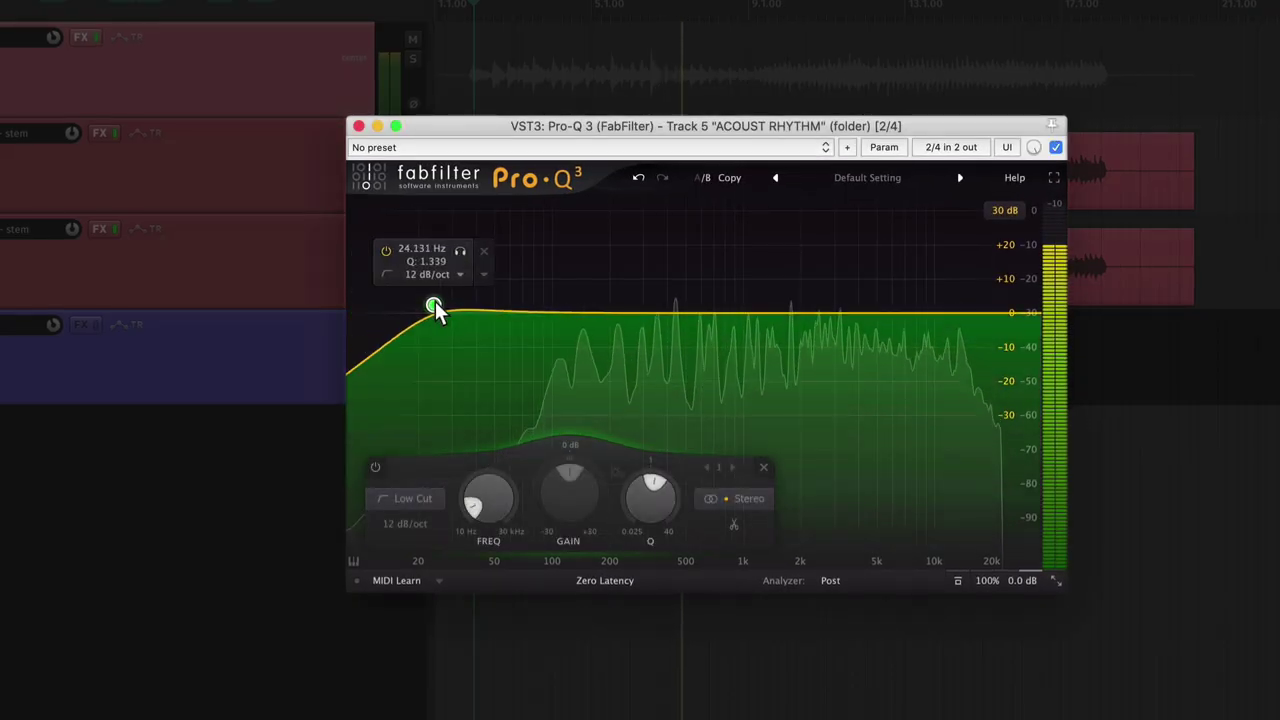
left_click_drag(437, 308, 510, 338)
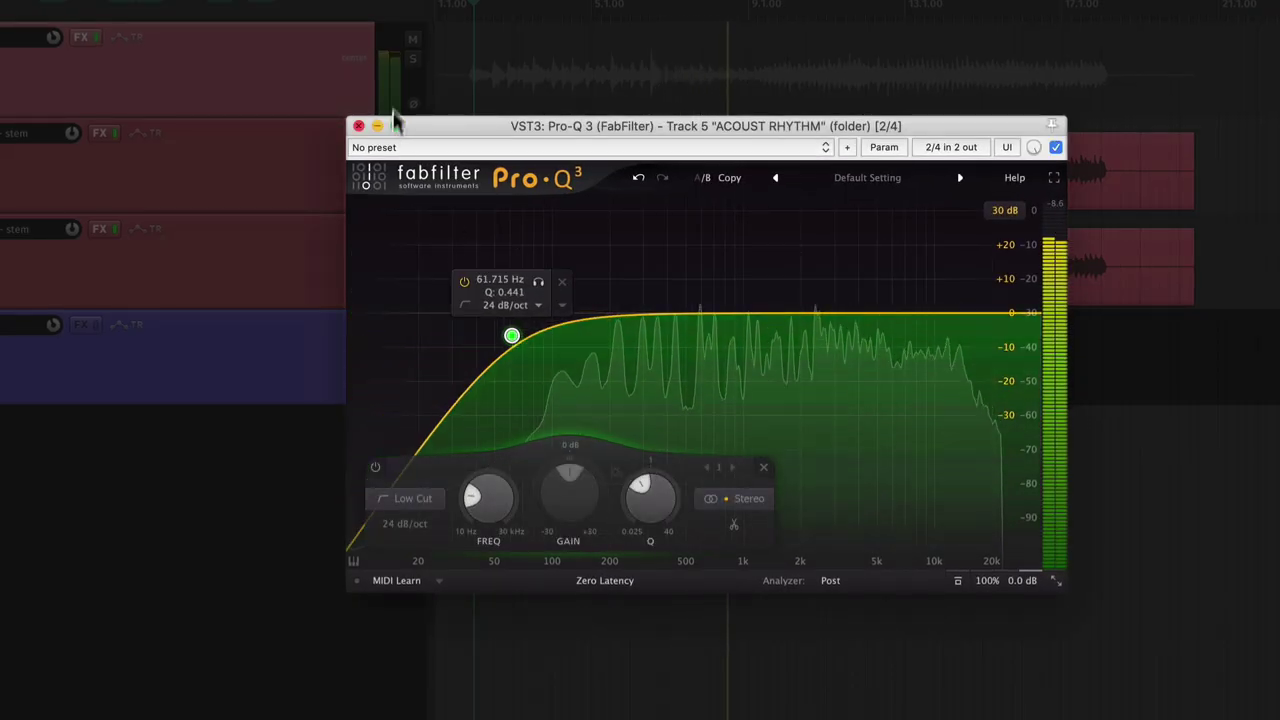
left_click(415, 72)
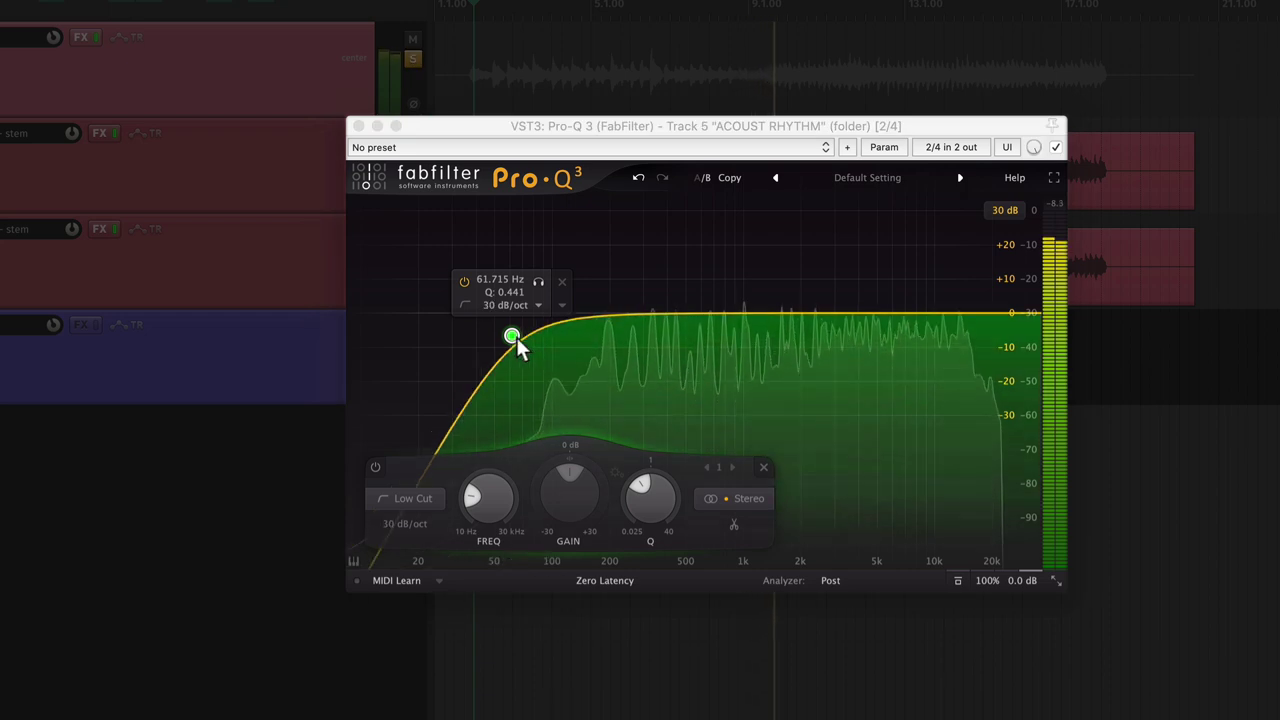
left_click_drag(513, 337, 550, 332)
Add a bell cut near 200 Hz and deepen it to about -10 dB
left_click_drag(628, 315, 610, 336)
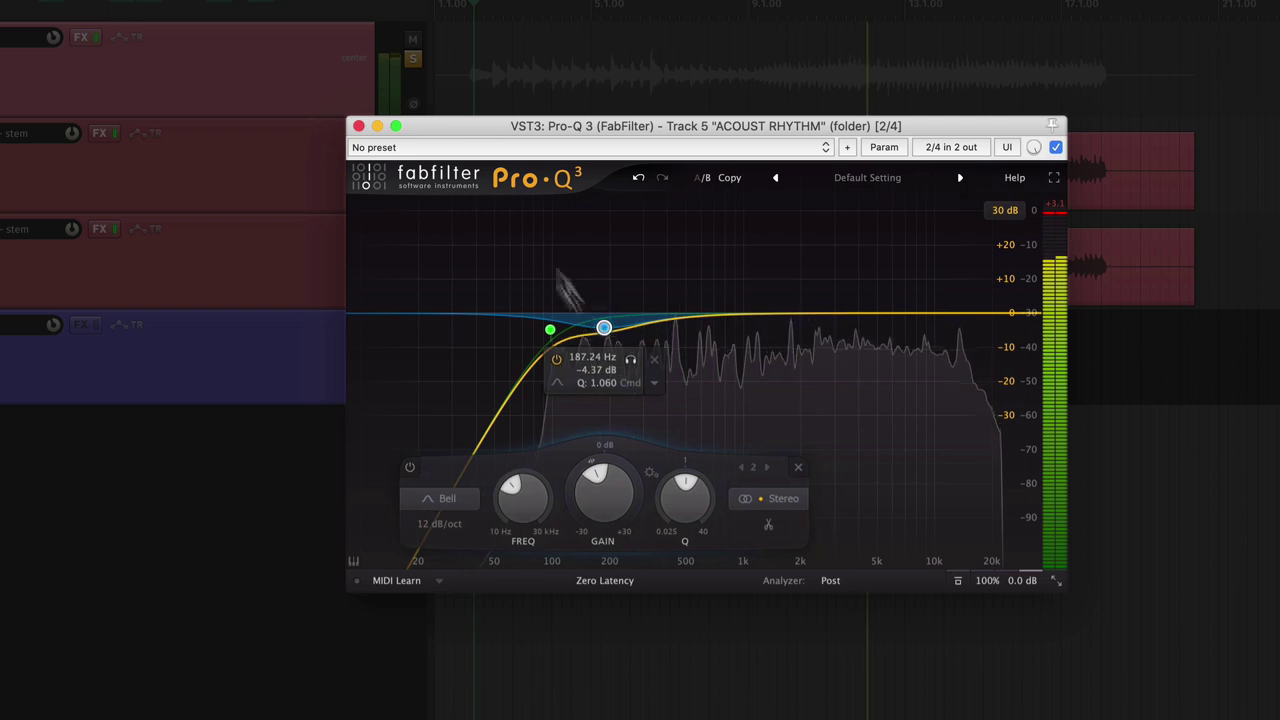
left_click(420, 75)
mouse_move(585, 320)
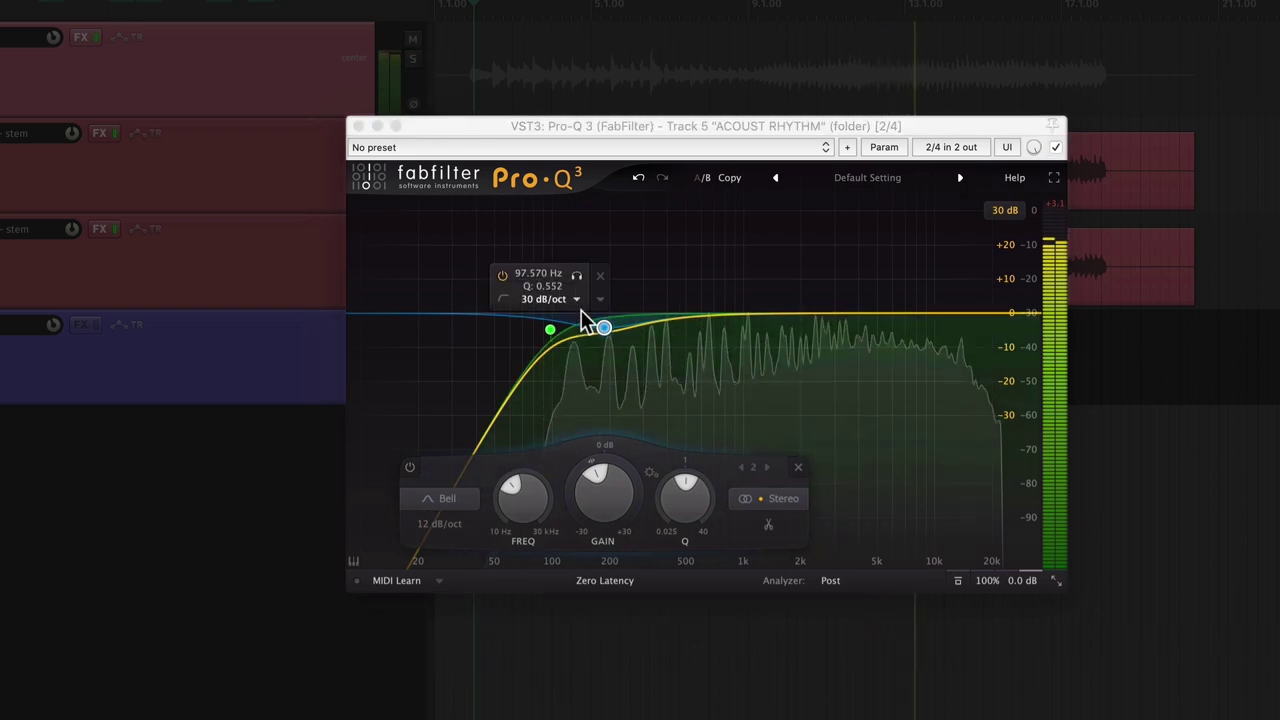
mouse_move(604, 330)
left_mouse_down()
mouse_move(603, 257)
mouse_move(603, 343)
left_mouse_up()
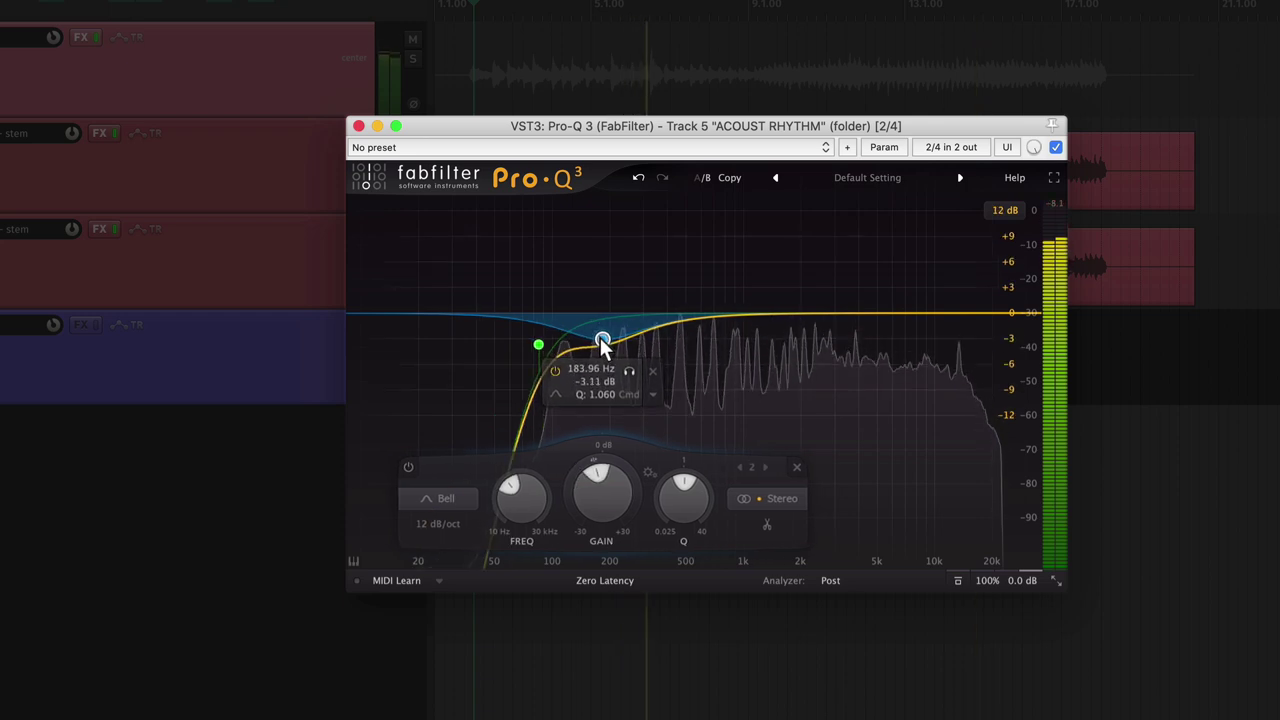
Add bell bands near 2.2 and 2.7 kHz, setting cuts of about -5 dB and -7 dB
left_click(912, 83)
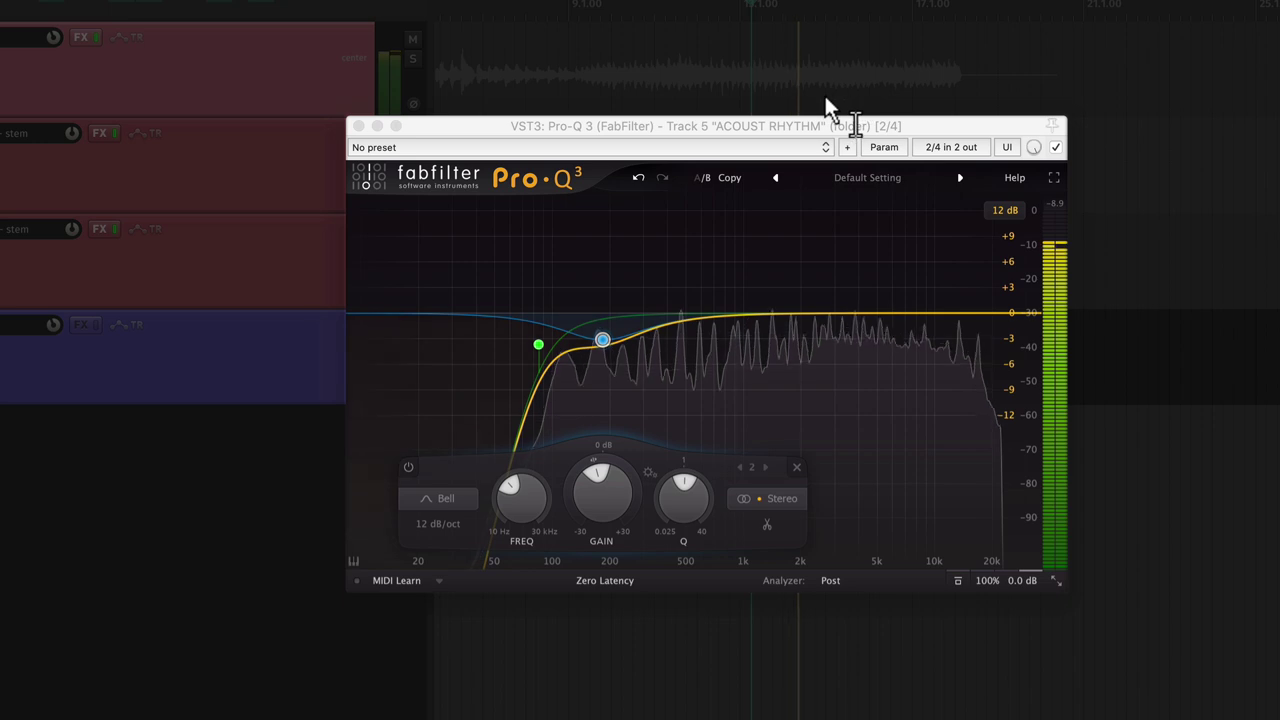
key("space")
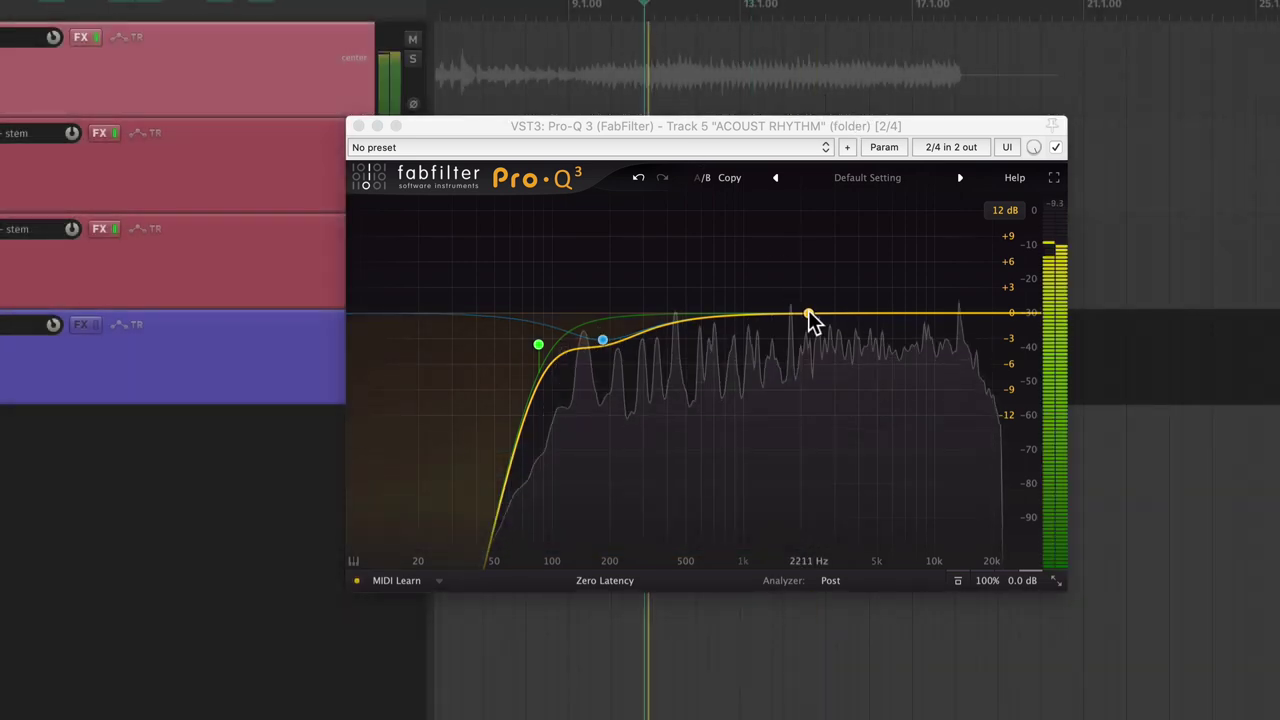
left_click_drag(810, 318, 687, 346)
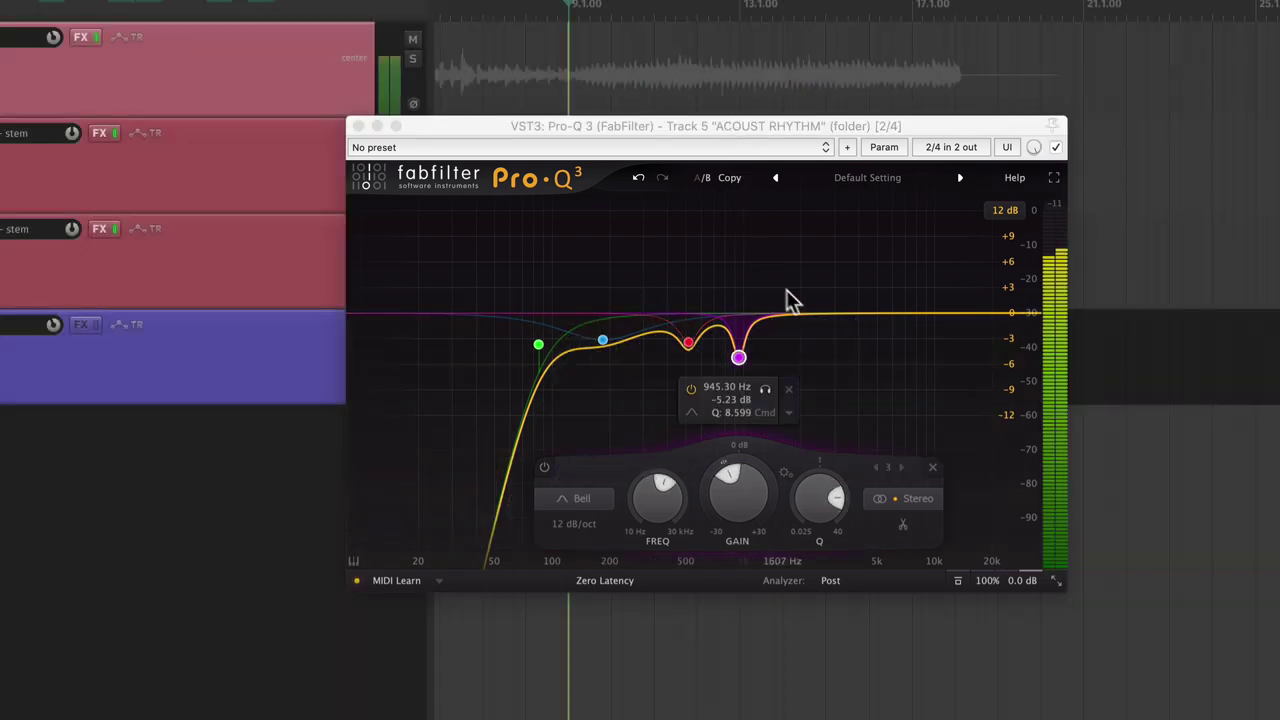
left_click_drag(808, 318, 829, 203)
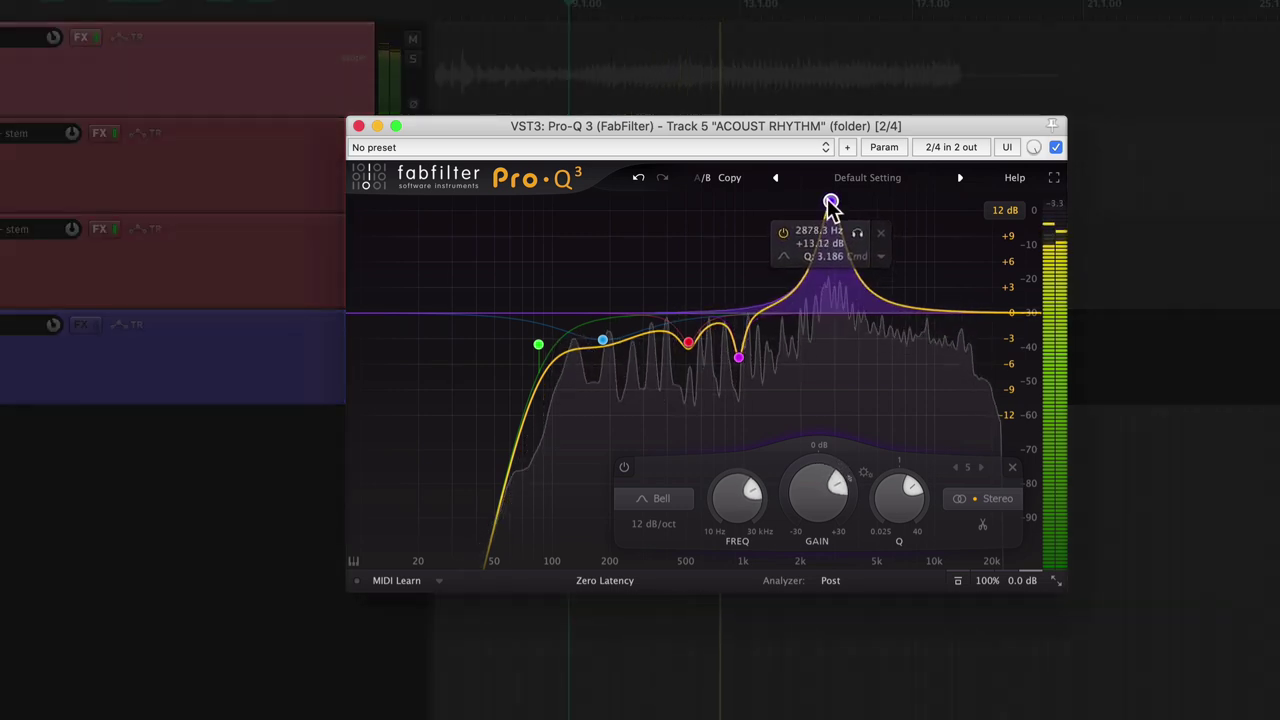
left_click_drag(818, 492, 731, 640)
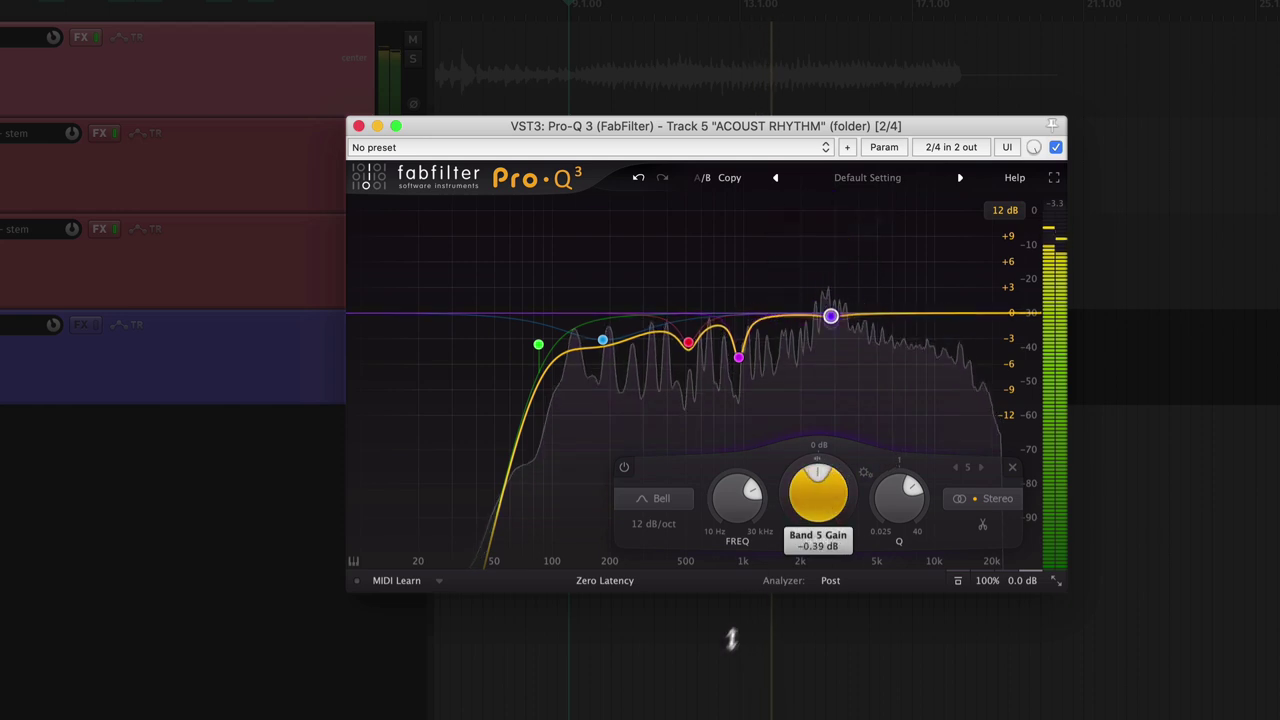
left_click_drag(713, 683, 713, 662)
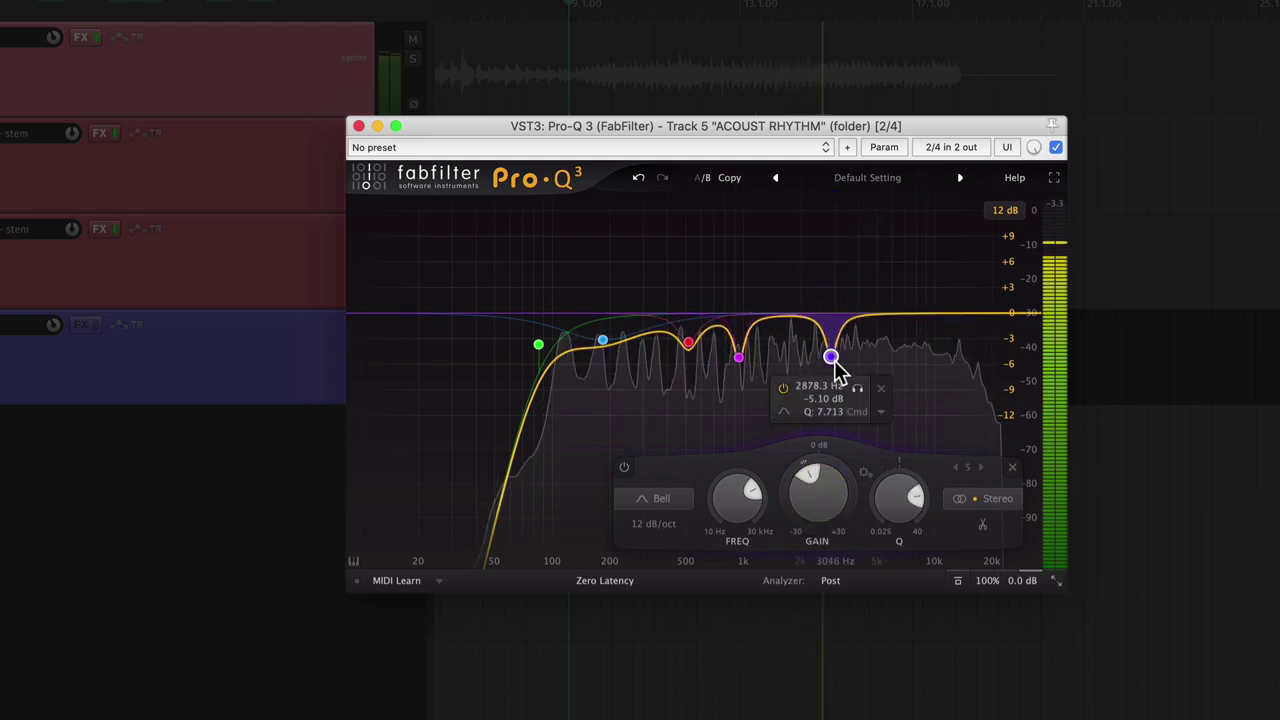
left_click_drag(831, 358, 831, 374)
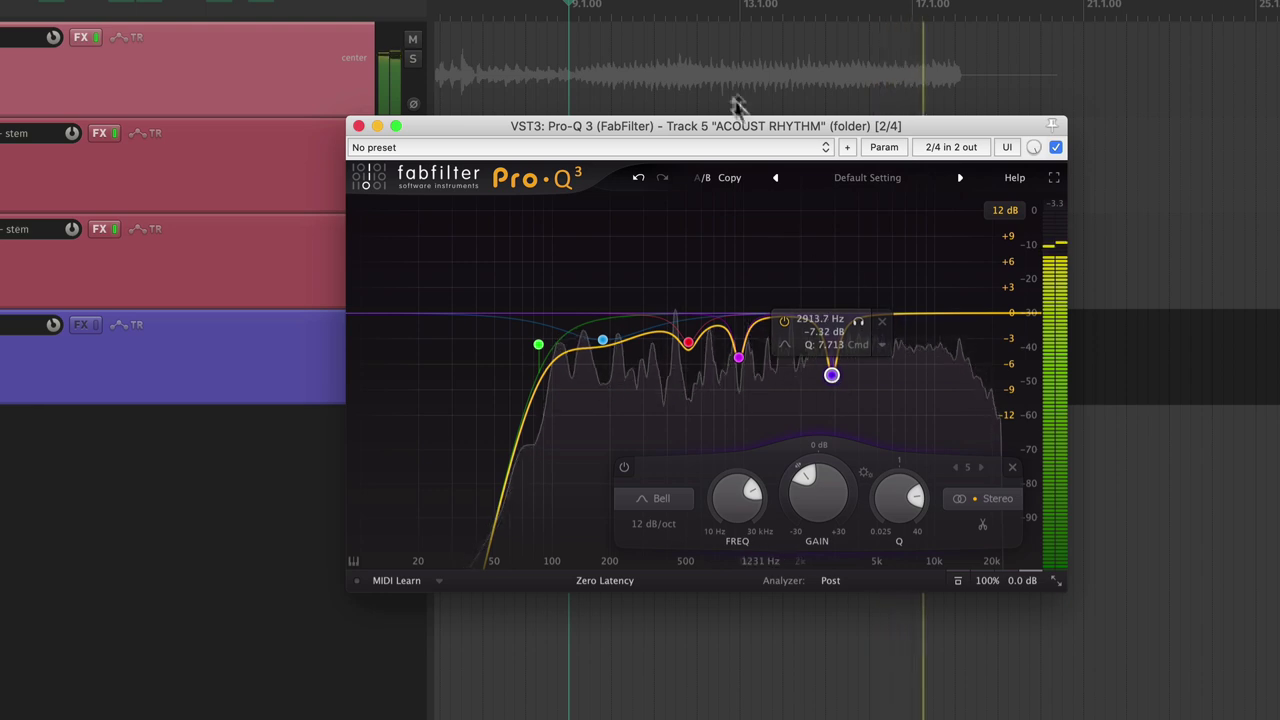
left_click(680, 86)
Add a high cut band at the top end and settle it near 16.6 kHz
left_click(991, 315)
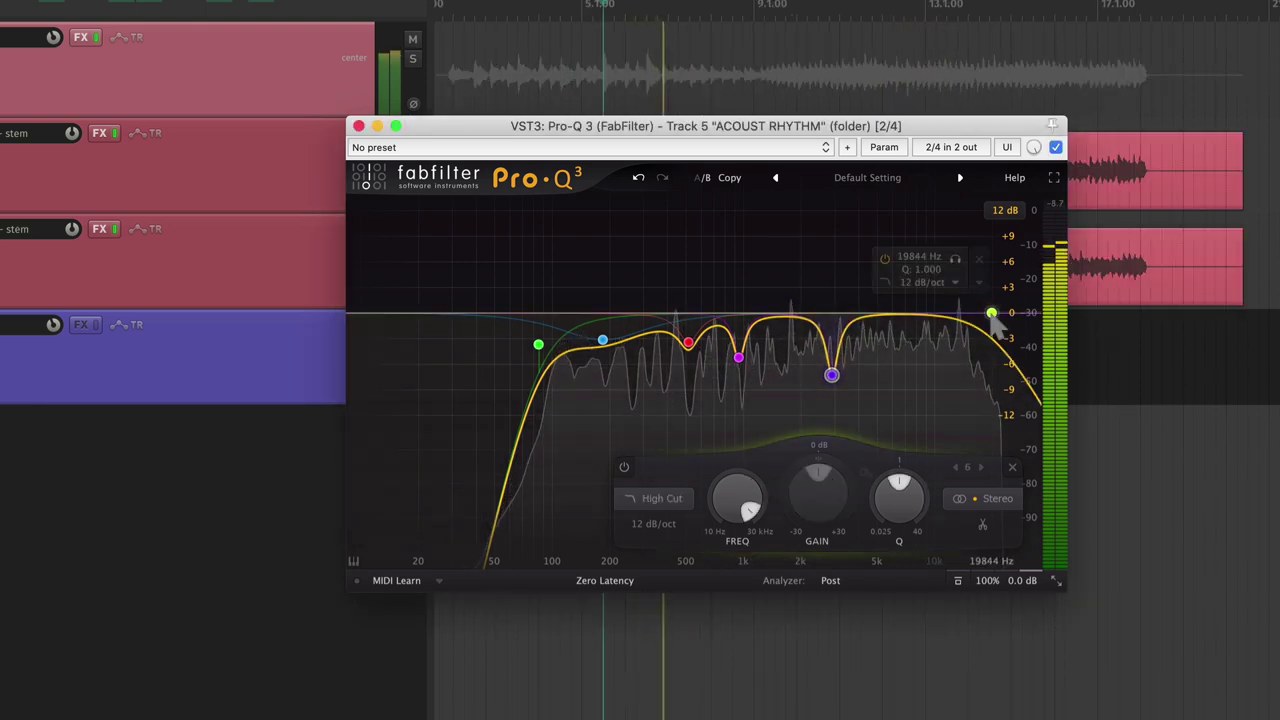
mouse_move(992, 315)
left_mouse_down()
mouse_move(979, 313)
mouse_move(1008, 314)
mouse_move(987, 318)
left_mouse_up()
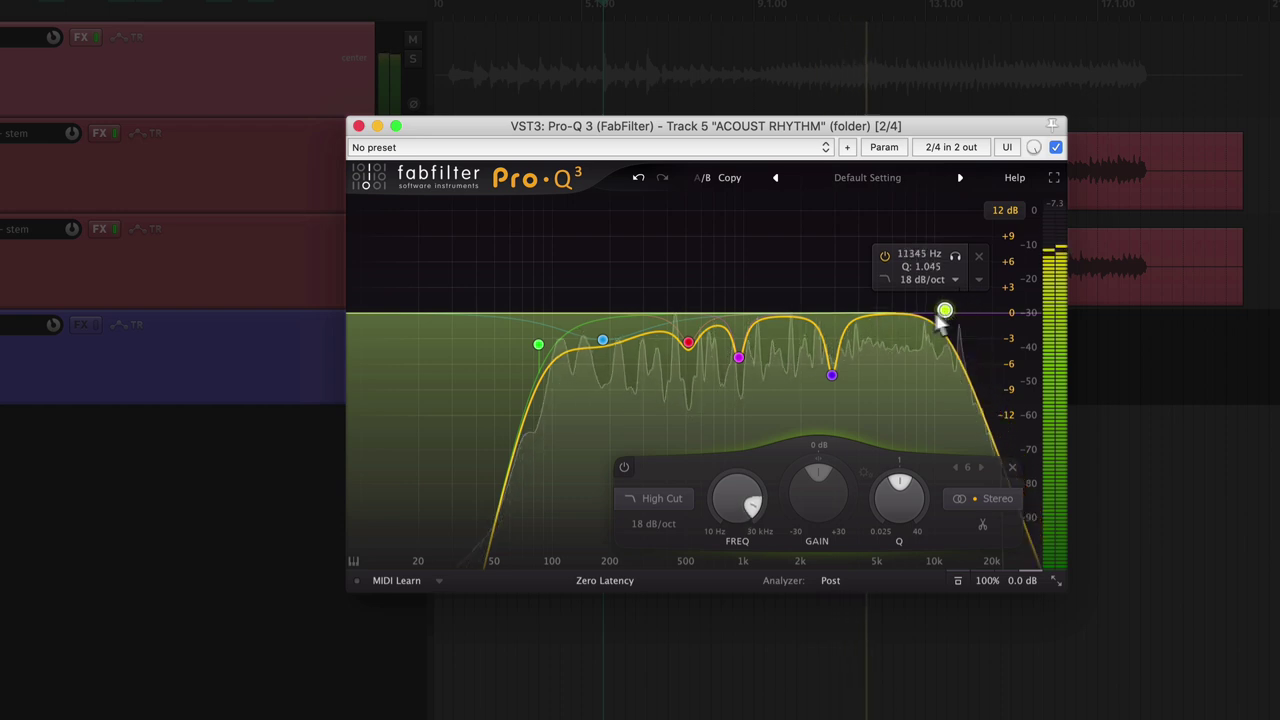
left_click_drag(940, 318, 969, 326)
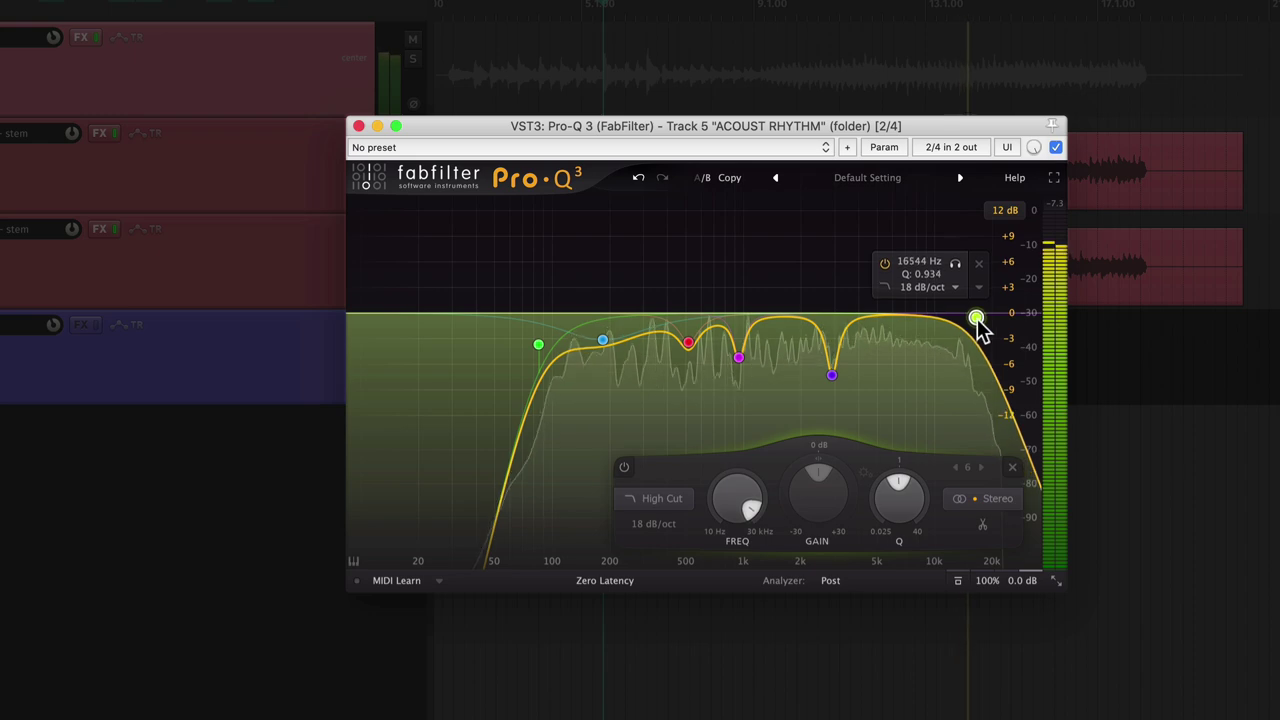
left_click_drag(978, 320, 979, 320)
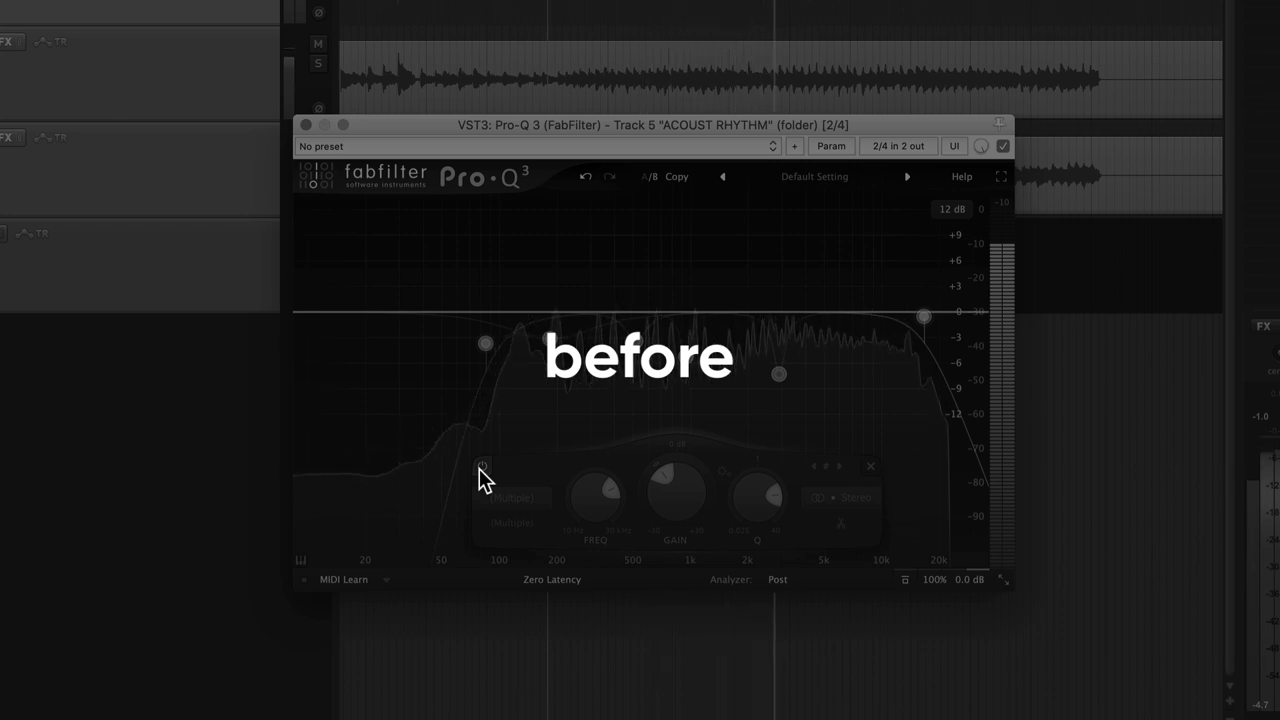
Re-enable all EQ bands and solo the 184 Hz band to hear it alone
left_click(481, 467)
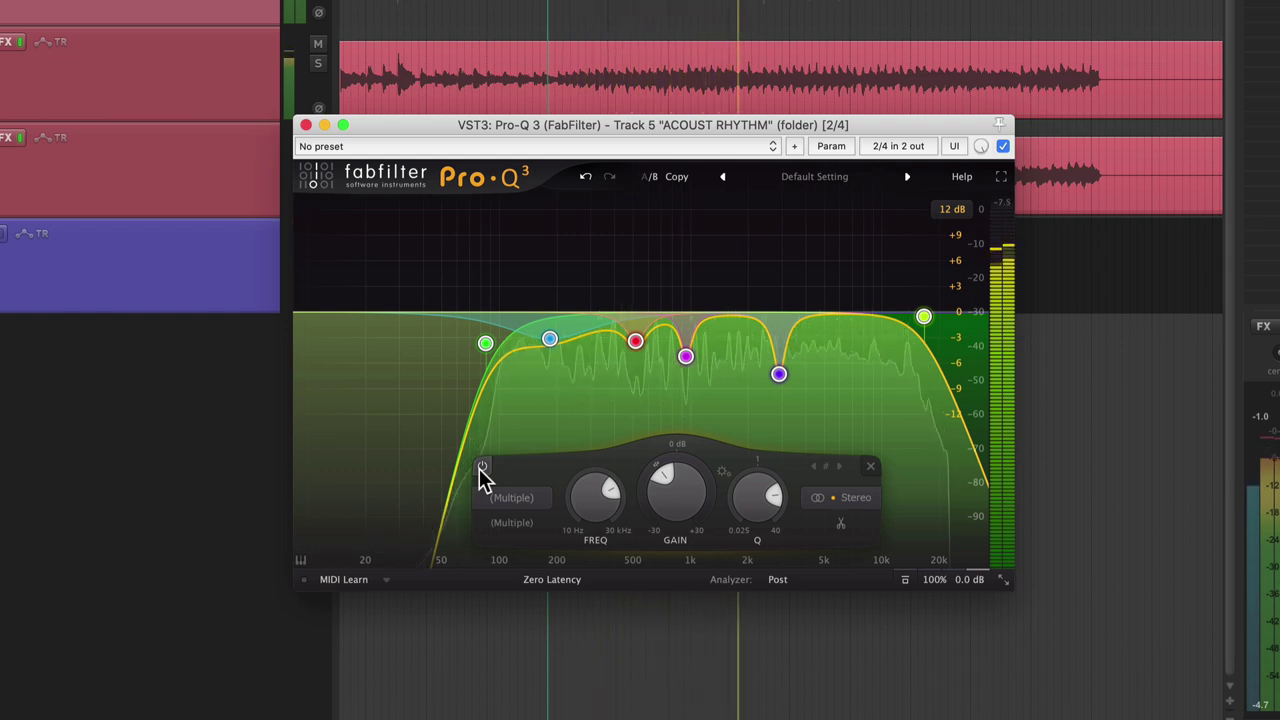
mouse_move(549, 340)
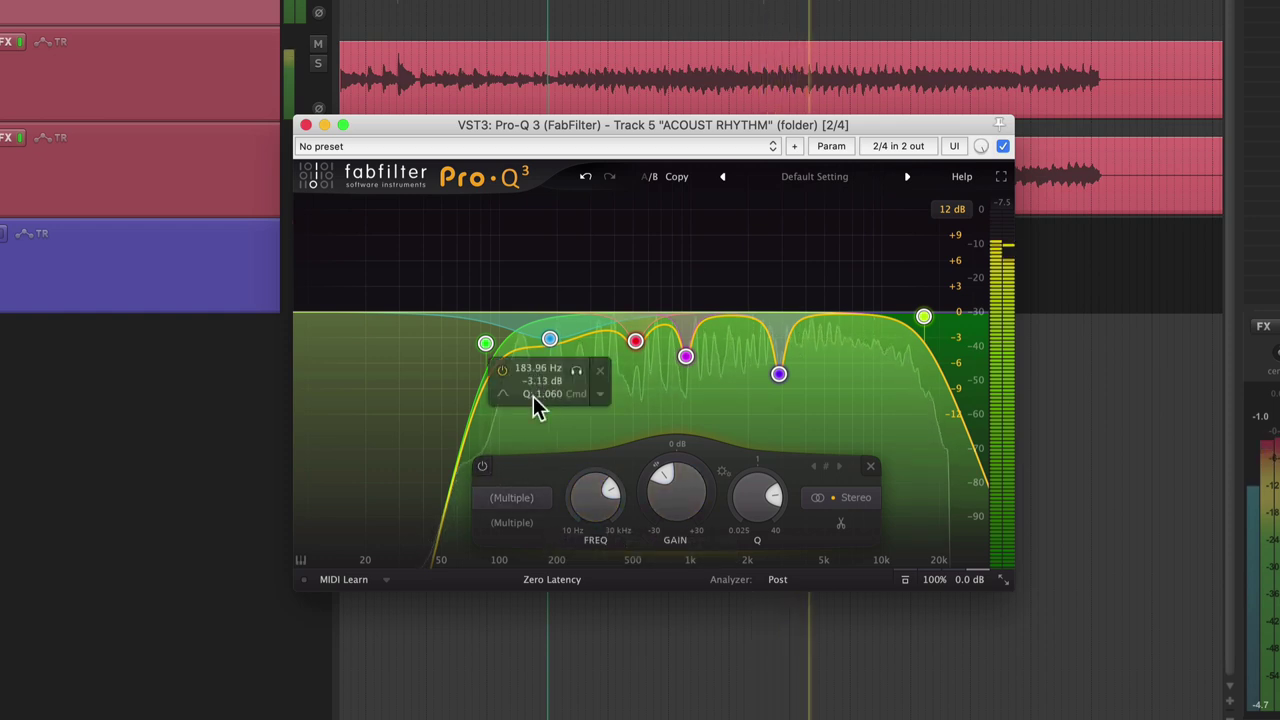
left_click(575, 373)
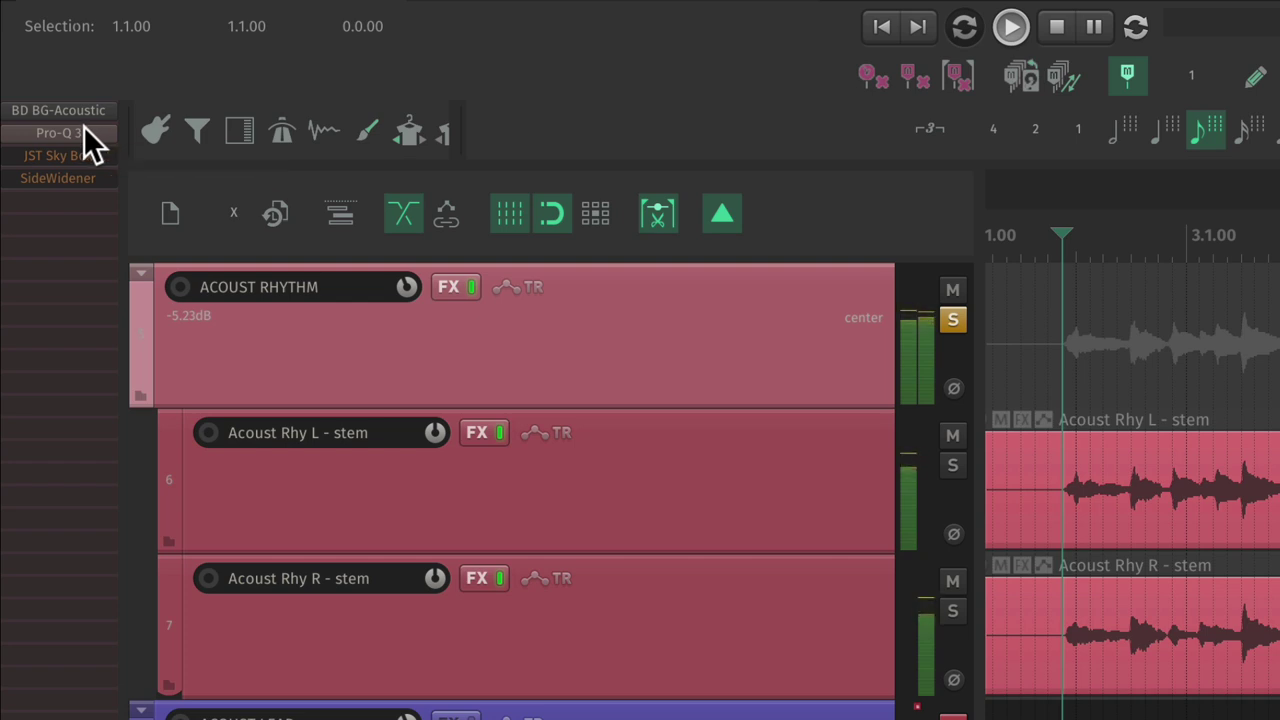
left_click_drag(85, 125, 91, 106)
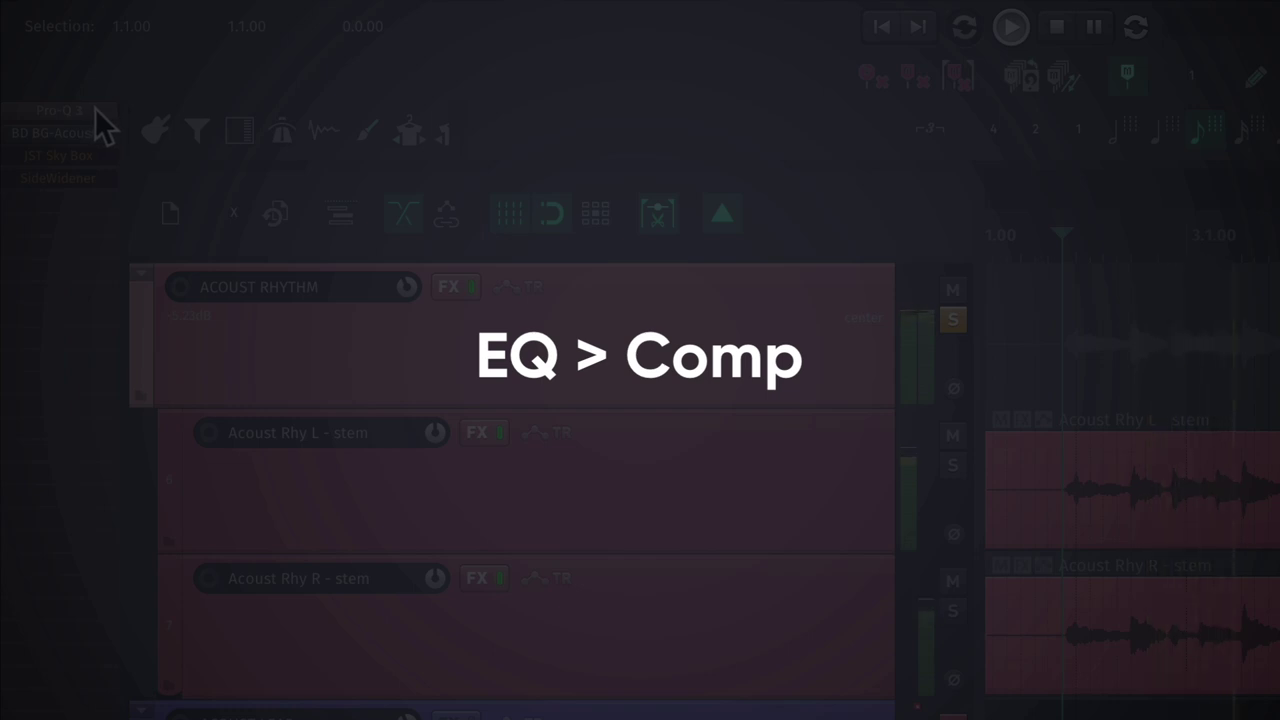
left_click_drag(95, 107, 94, 149)
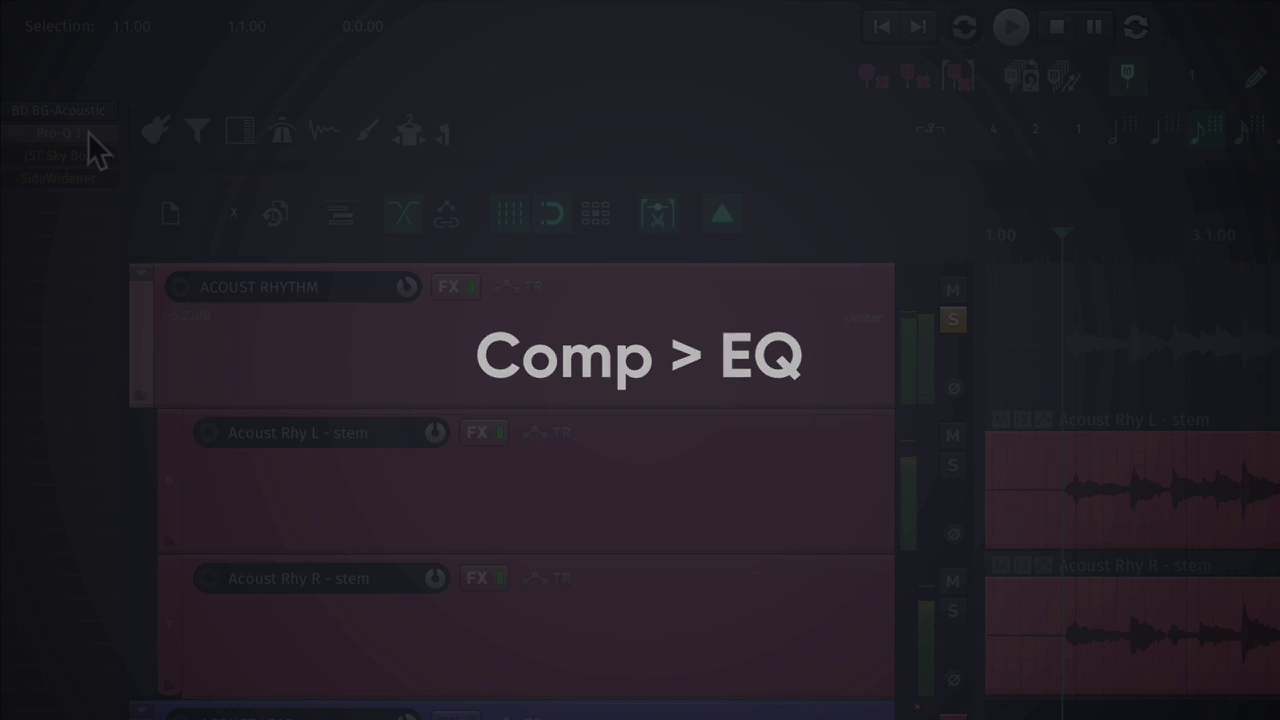
left_click_drag(89, 133, 88, 112)
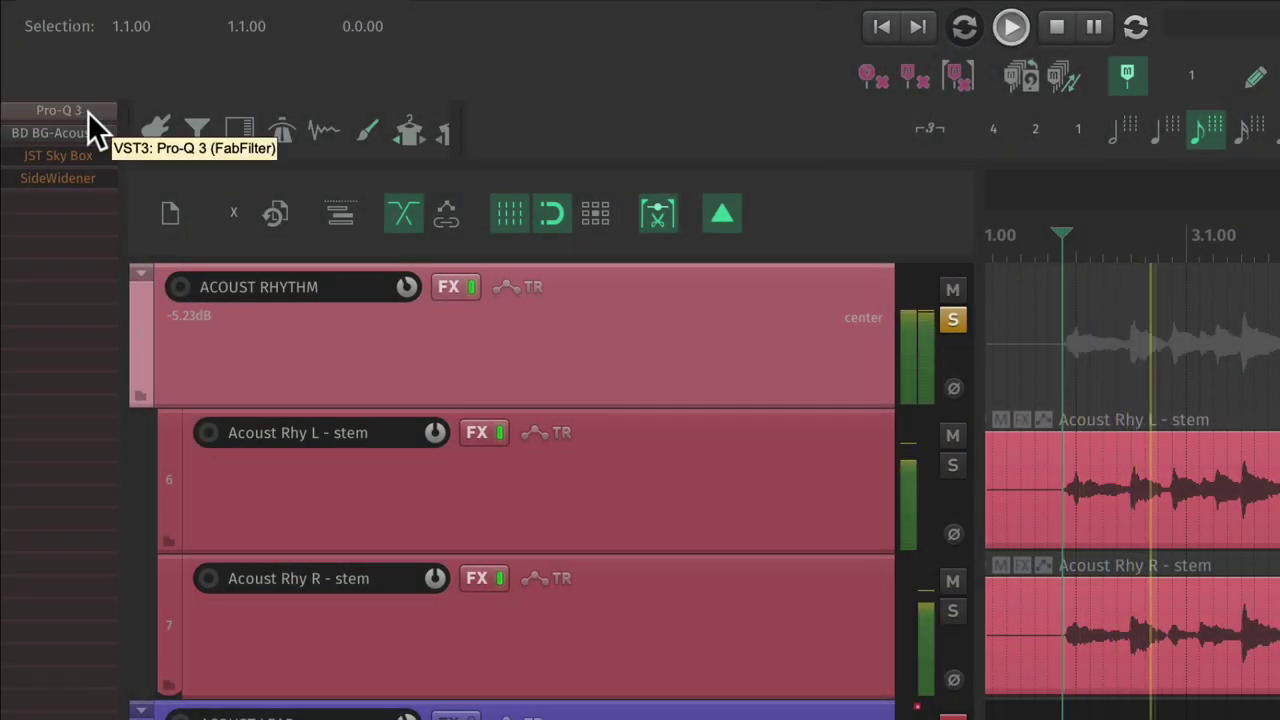
scroll(1132, 470, "up", 2)
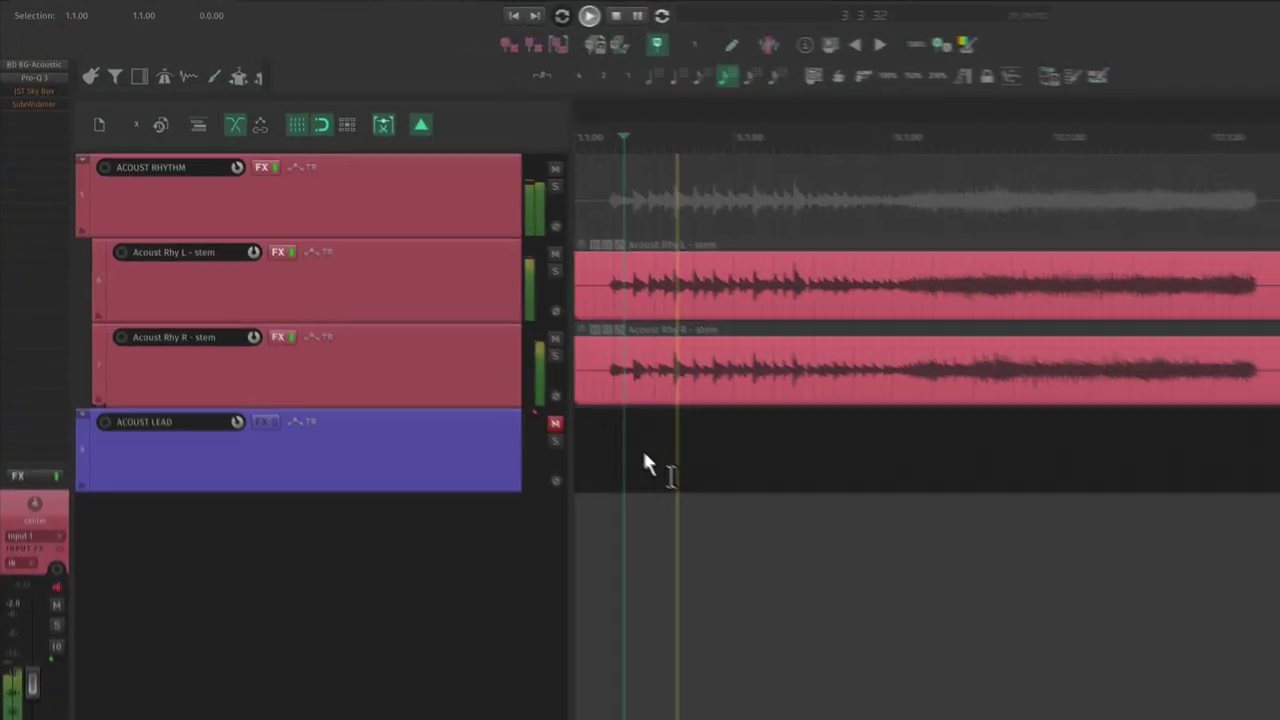
Open the rhythm bus's JST Sky Box reverb, switch it from CLOUD to ROOM mode, and solo the bus
left_click(517, 240)
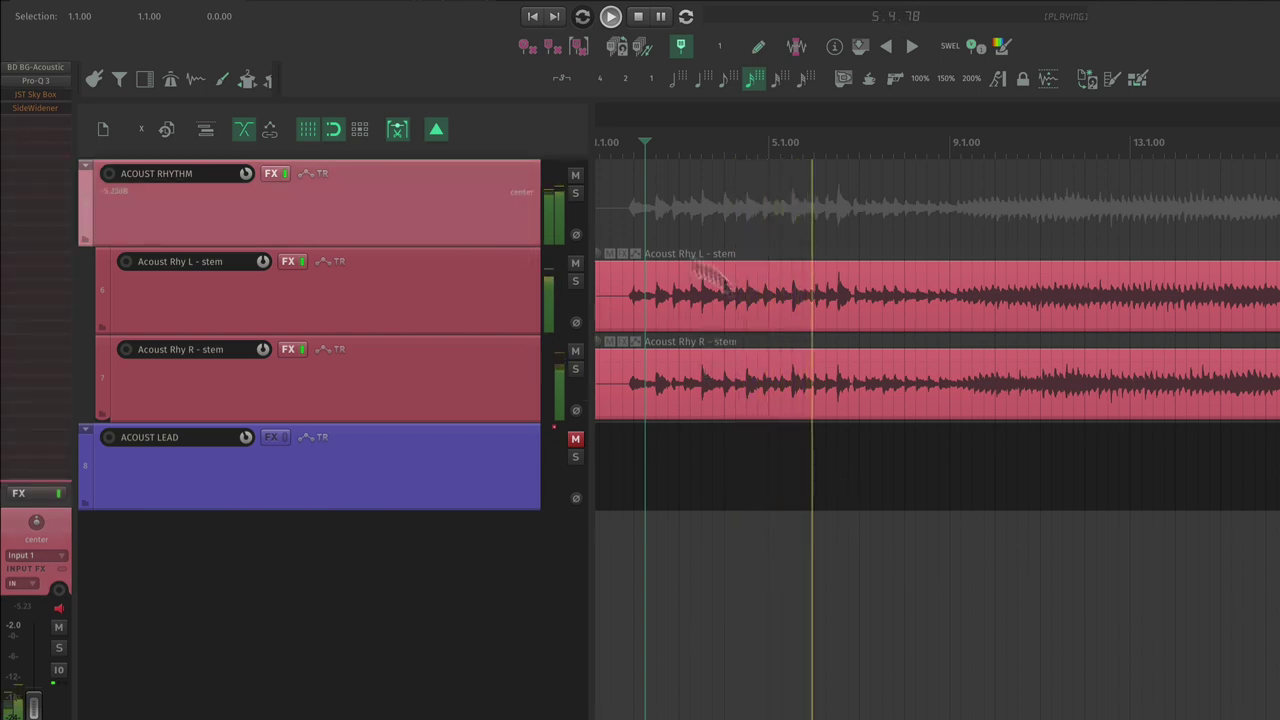
left_click(43, 96)
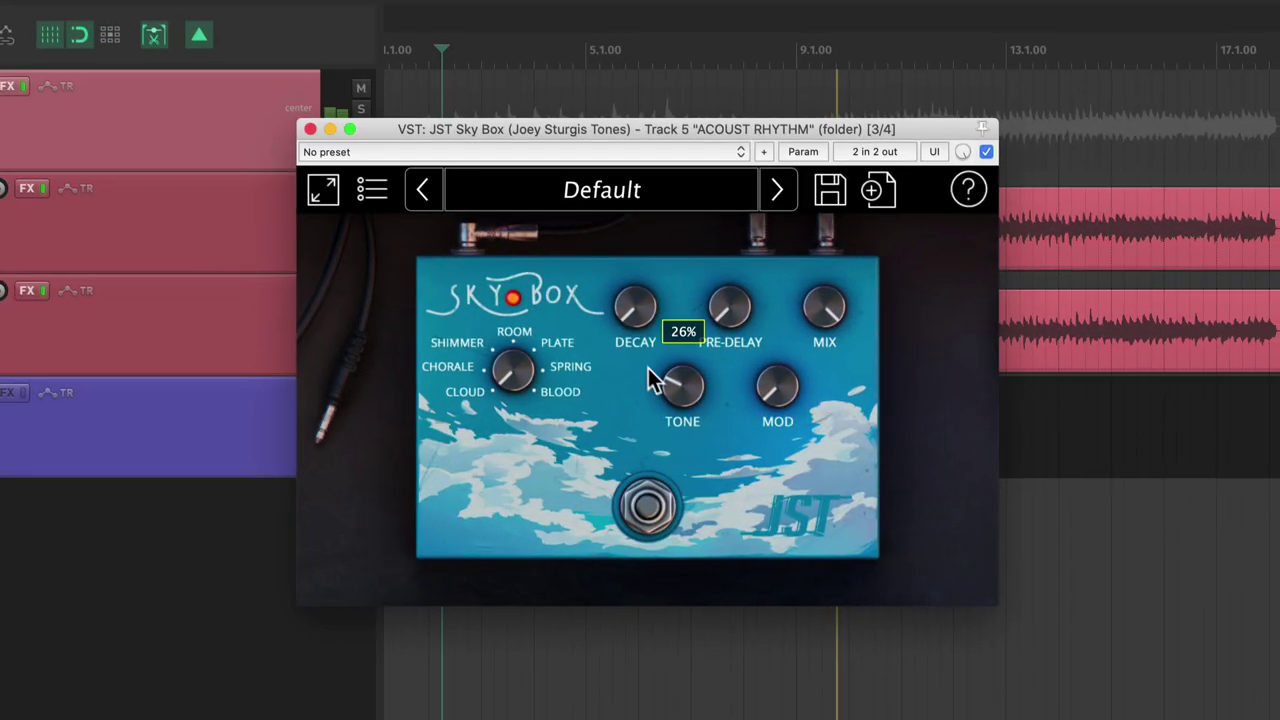
left_click_drag(509, 371, 509, 350)
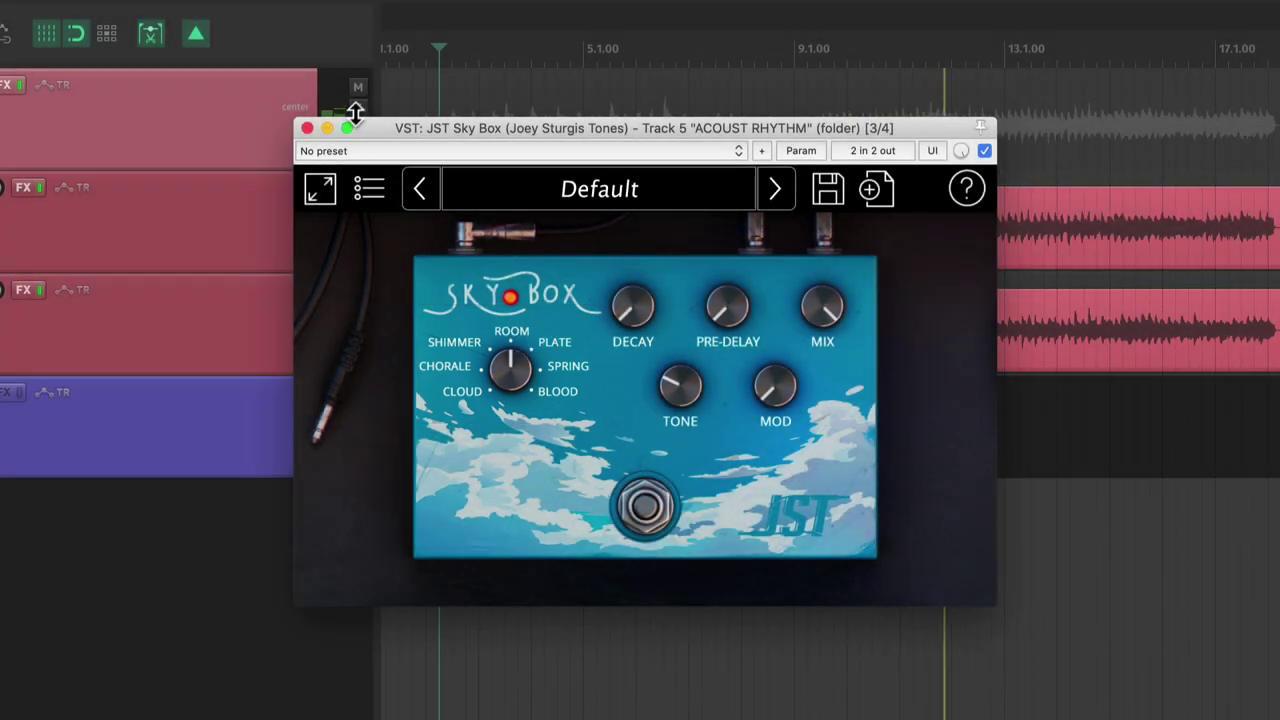
left_click(357, 108)
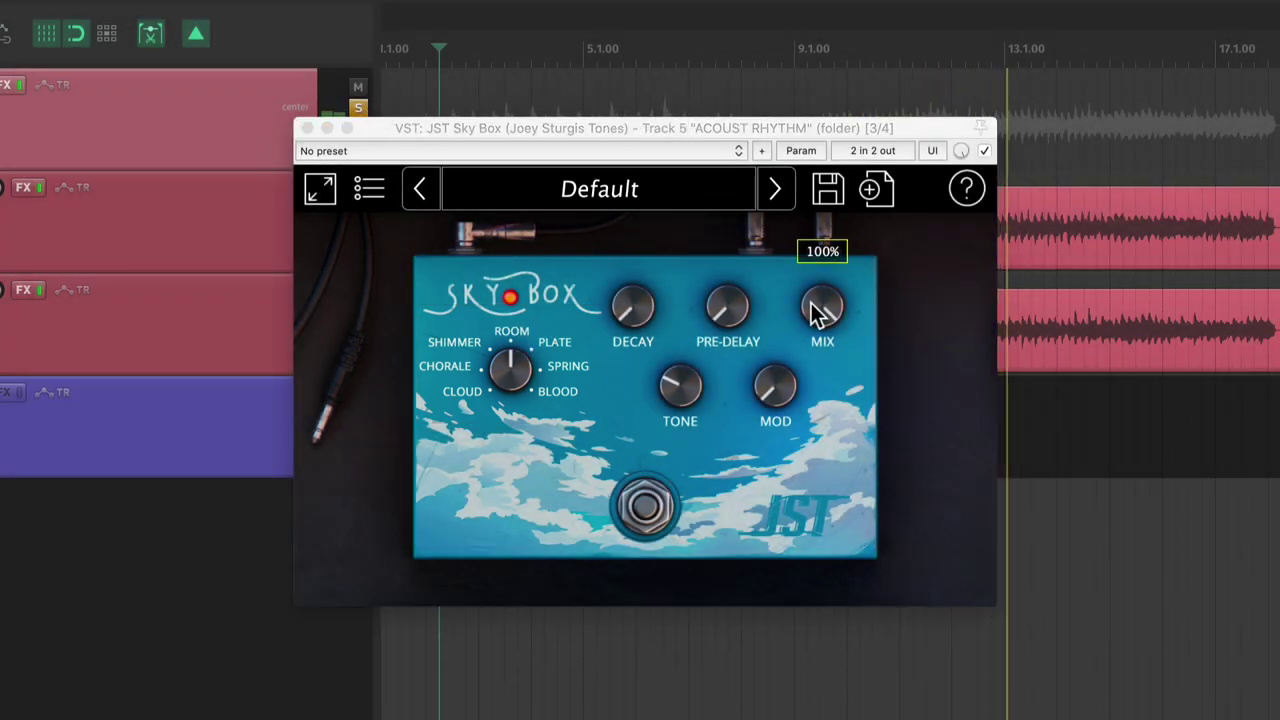
Pull the Sky Box mix down below half and raise the decay to about 69%
left_click_drag(820, 314, 800, 355)
scroll(815, 329, "down", 10)
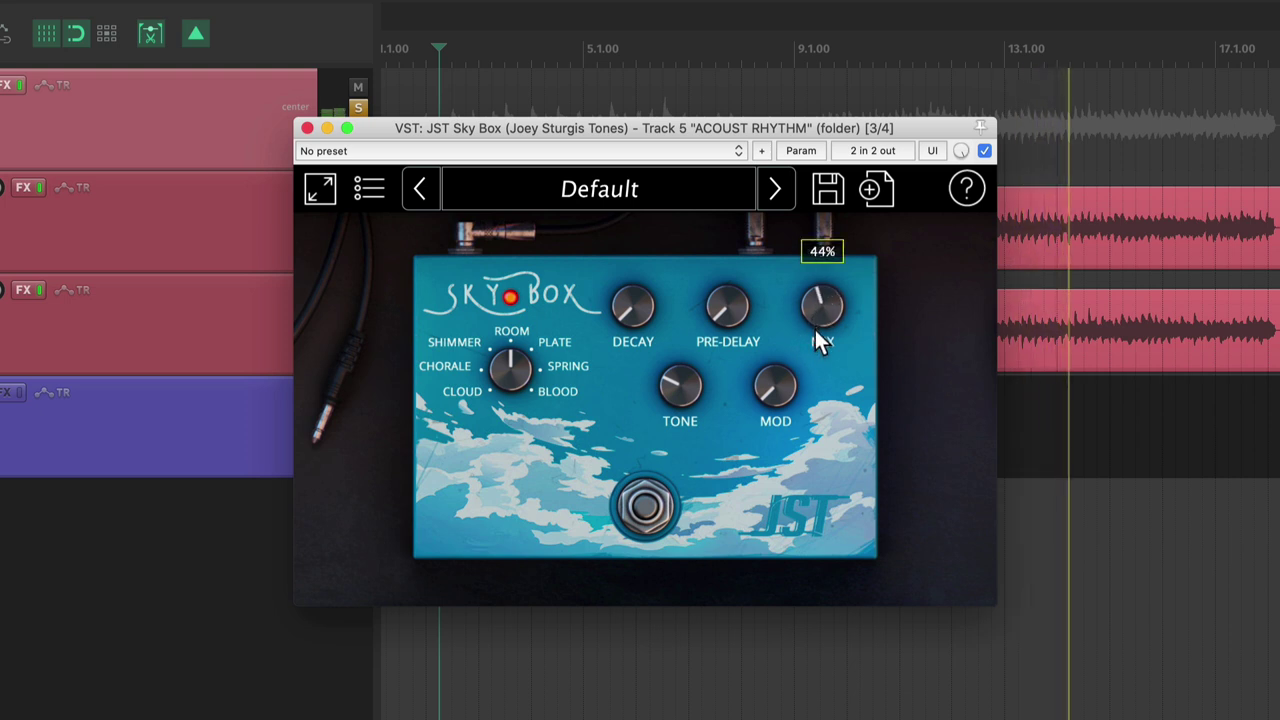
left_click_drag(636, 311, 644, 215)
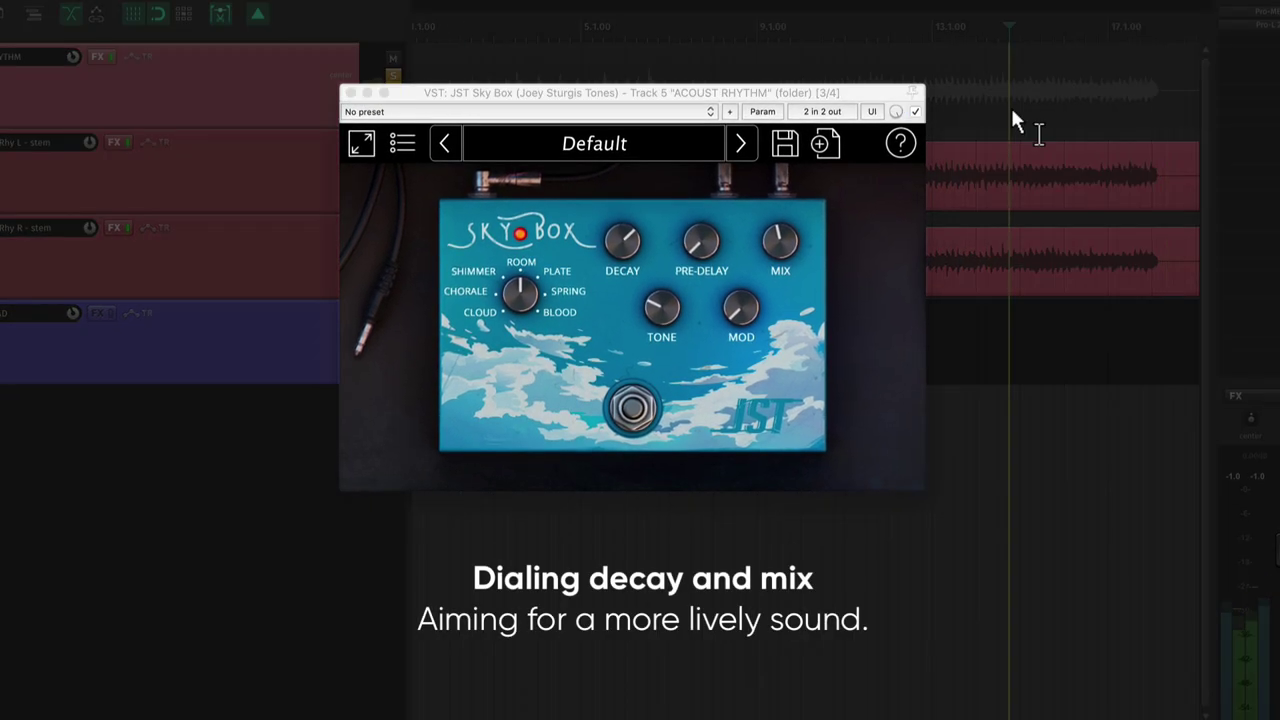
left_click(636, 226)
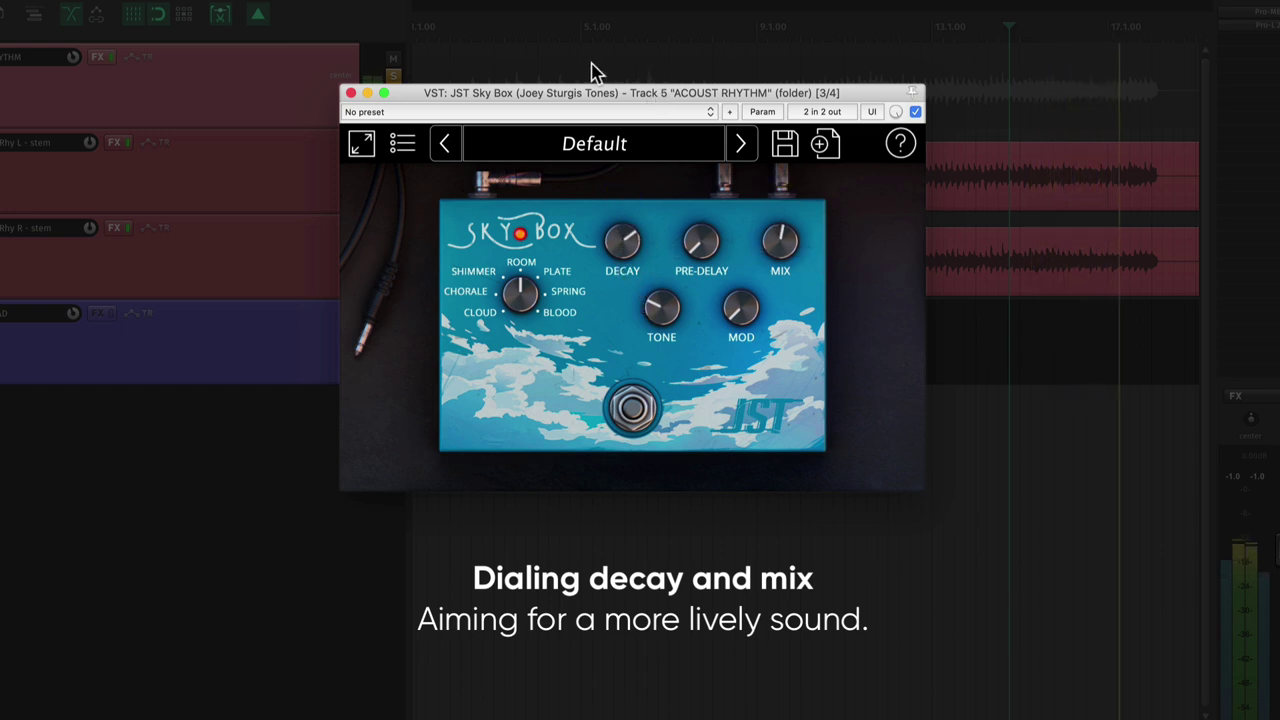
left_click(617, 80)
left_click_drag(780, 242, 785, 232)
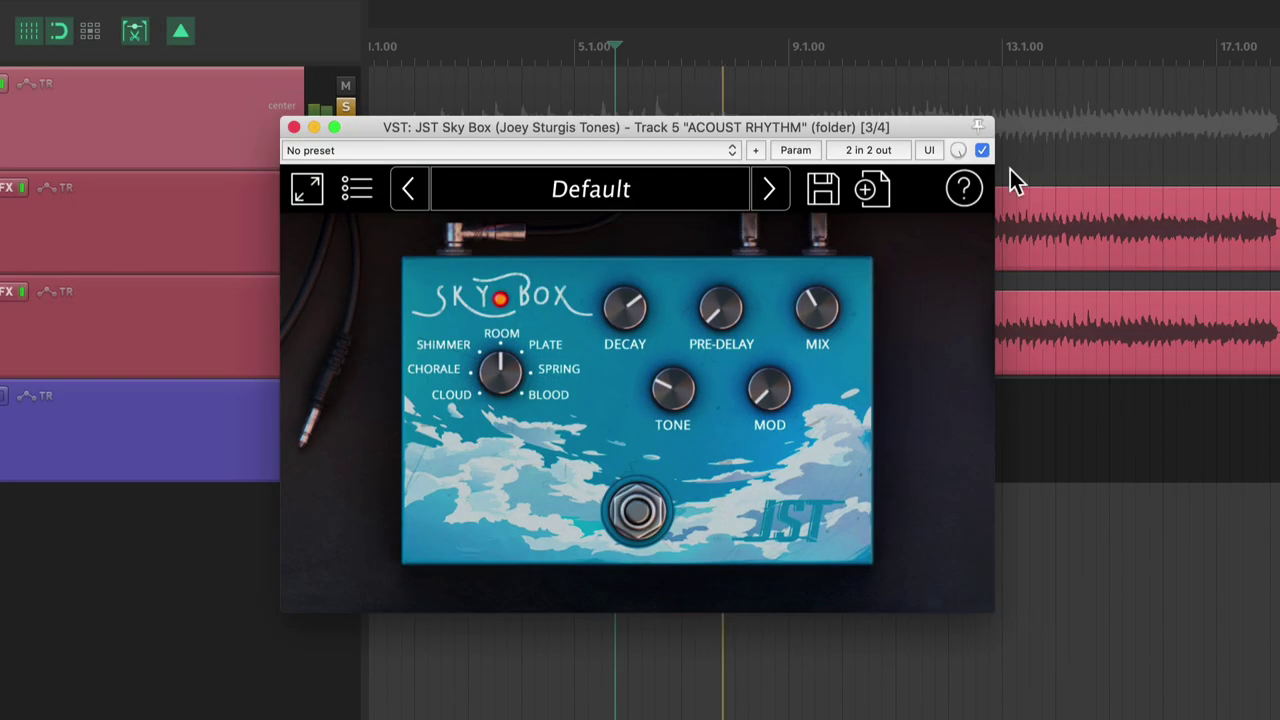
Raise the reverb tone to 45%, lower the mix to about 50%, and unsolo the rhythm bus
left_click_drag(684, 392, 676, 421)
left_click_drag(815, 293, 815, 315)
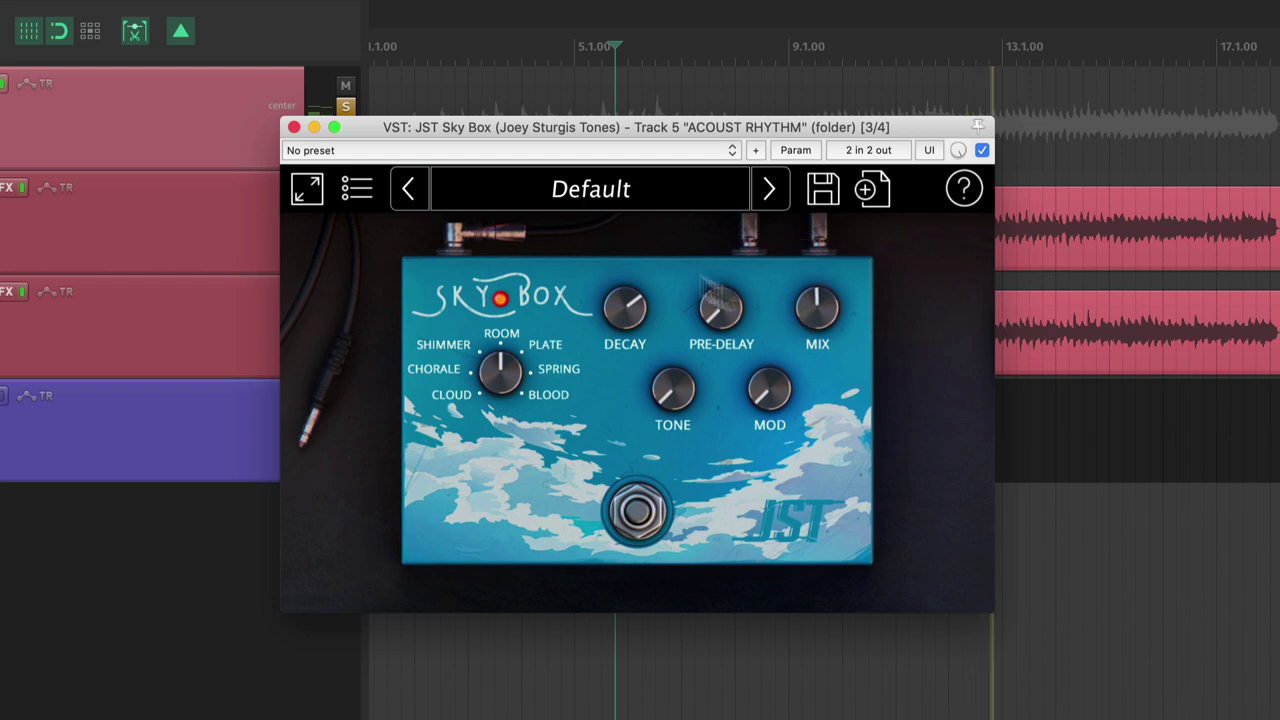
left_click(347, 104)
Refine the Sky Box tone to about 68% and settle the mix at about 43%
left_click(392, 127)
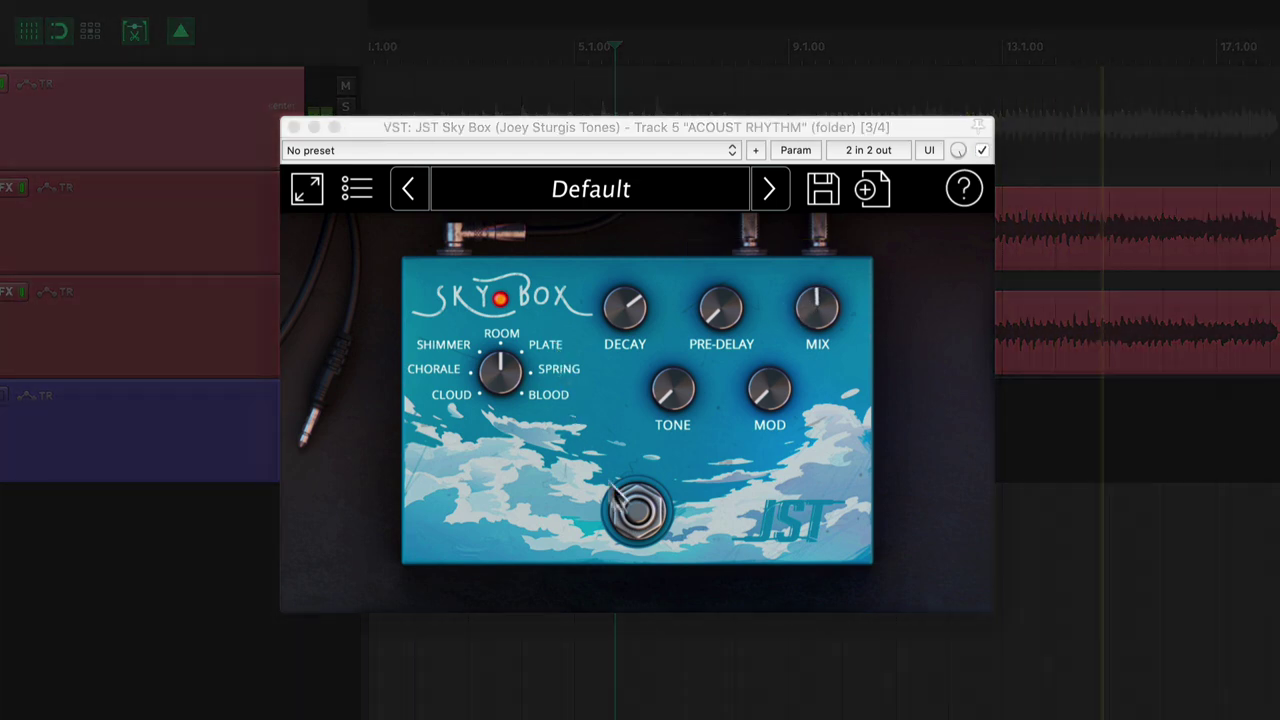
left_click_drag(681, 352, 700, 330)
mouse_move(834, 316)
left_mouse_down()
mouse_move(829, 289)
mouse_move(822, 313)
left_mouse_up()
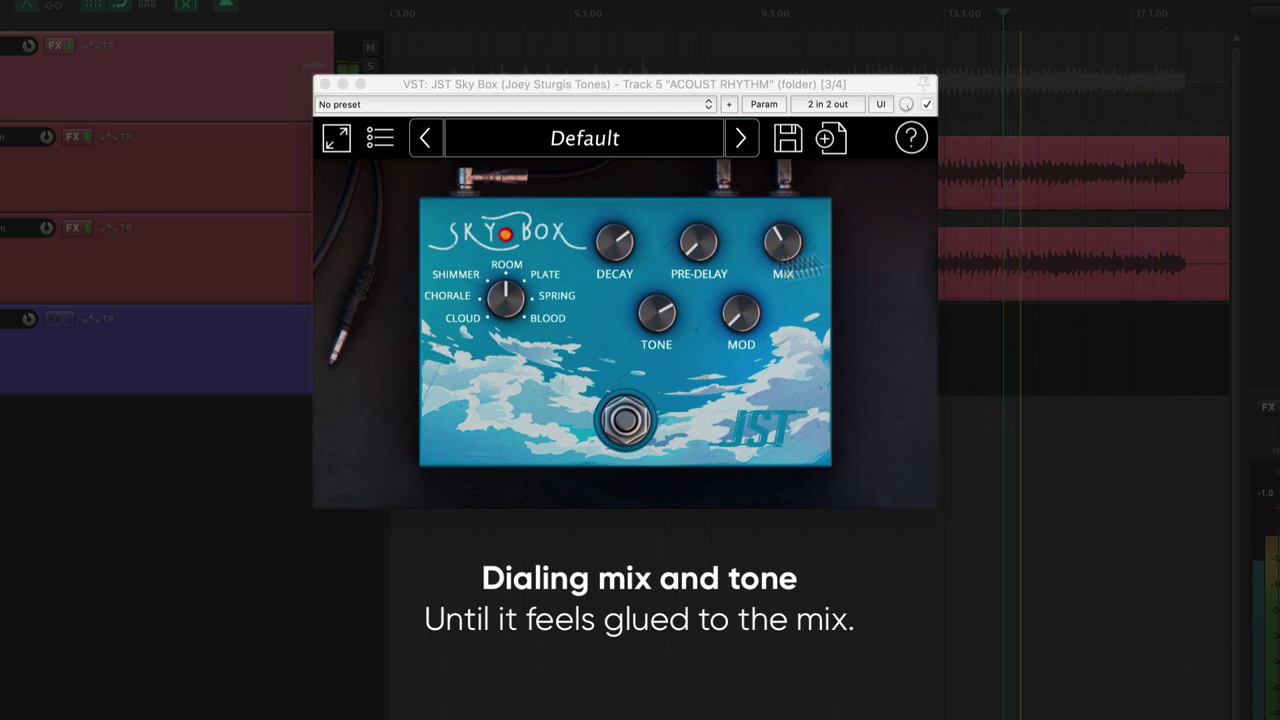
left_click(657, 335)
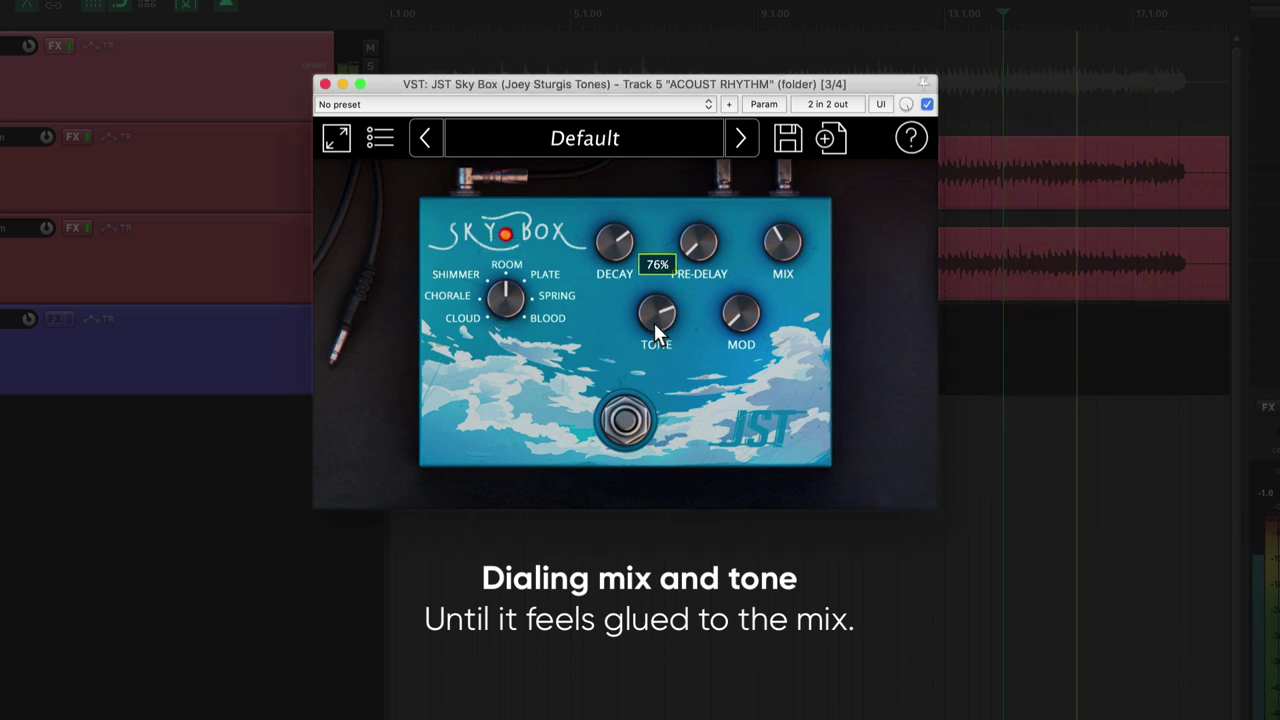
mouse_move(772, 260)
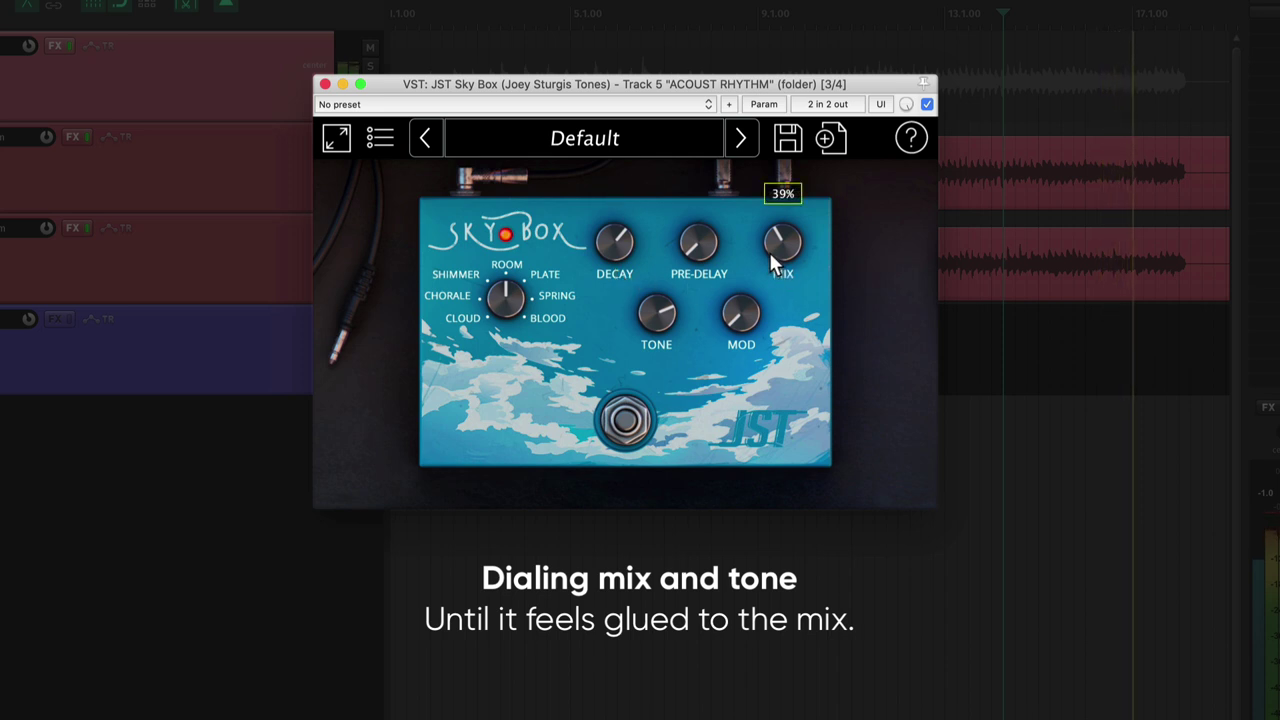
left_click_drag(768, 249, 769, 246)
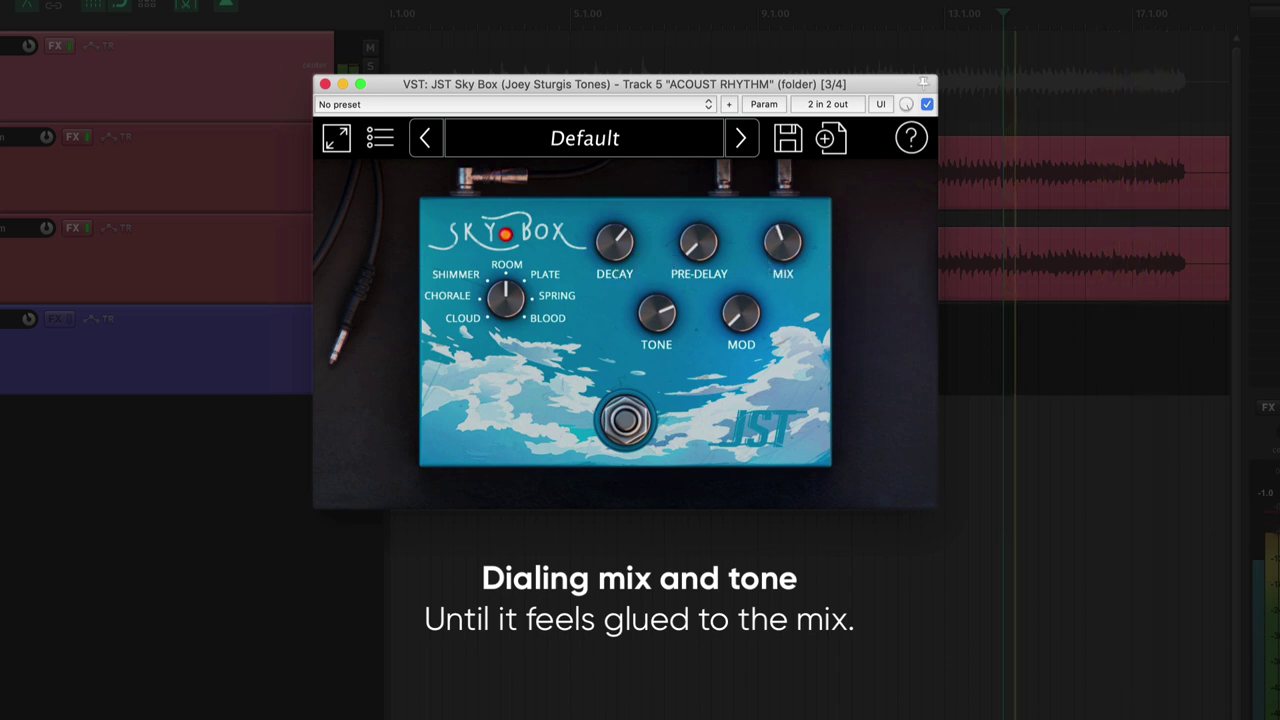
Move the playback position back in the song and reselect the ACOUST RHYTHM bus track
left_click(967, 118)
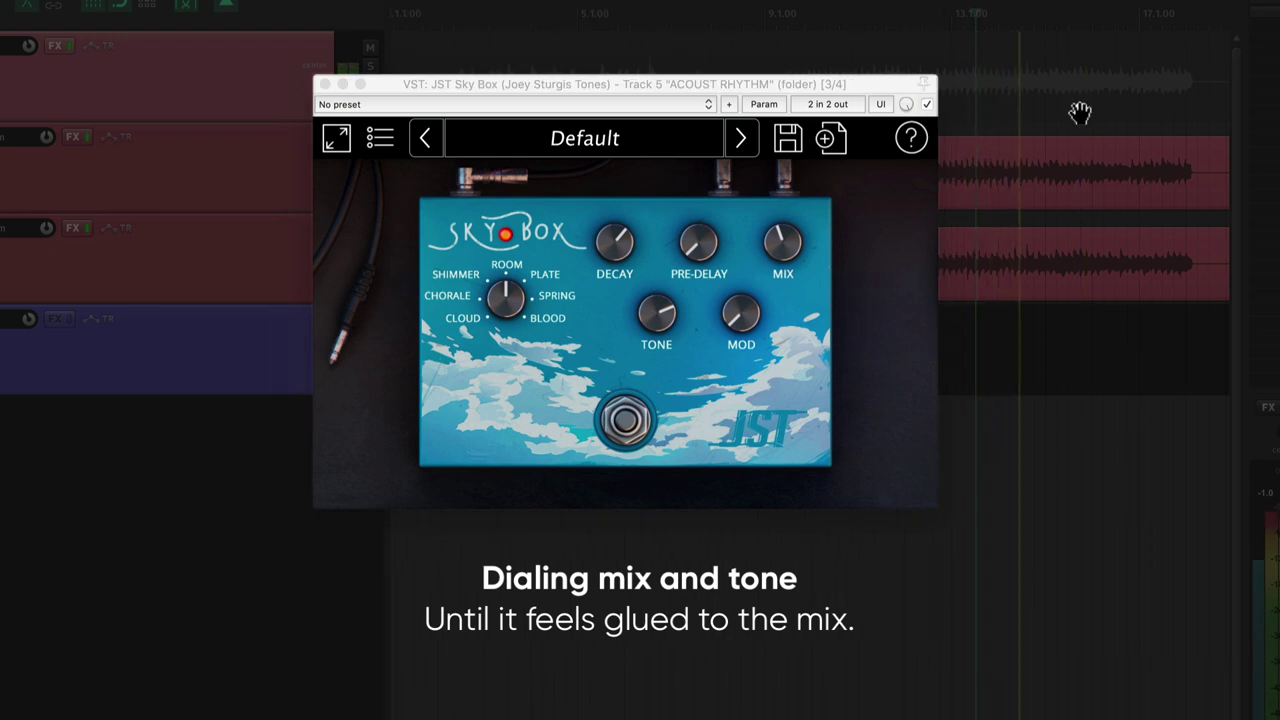
left_click(764, 252)
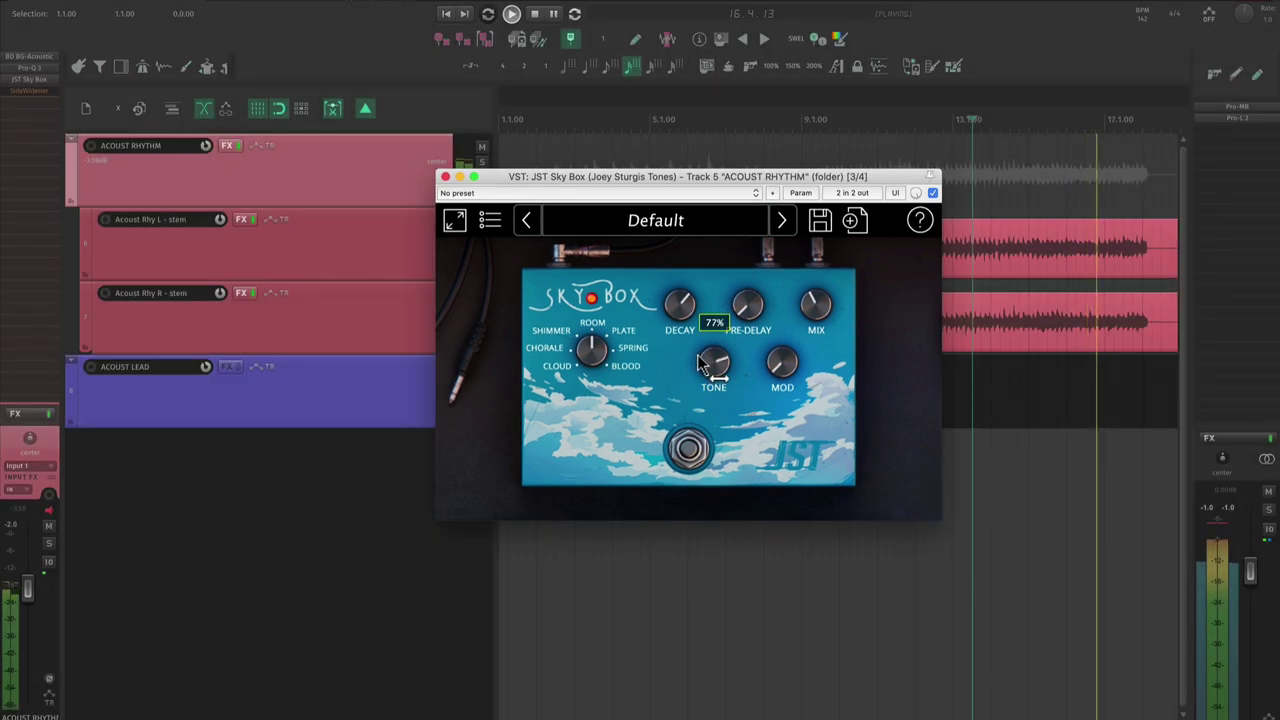
scroll(1034, 370, "down", 3)
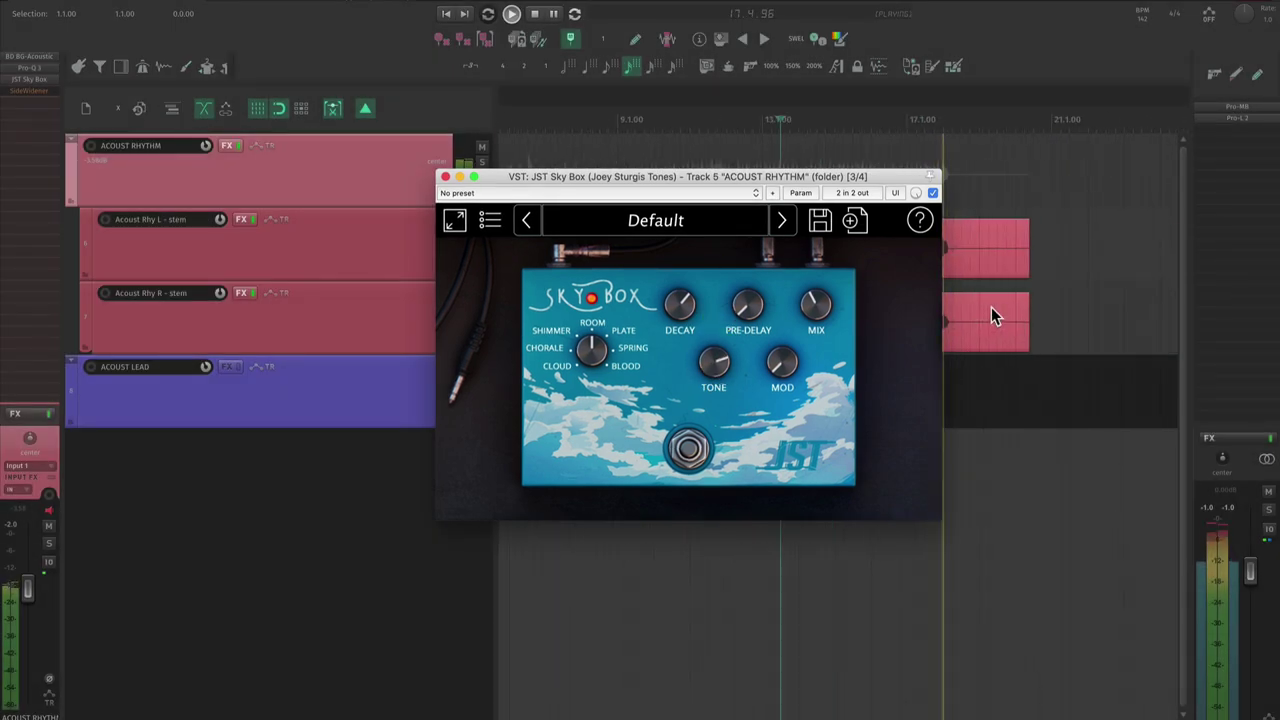
scroll(991, 312, "up", 3)
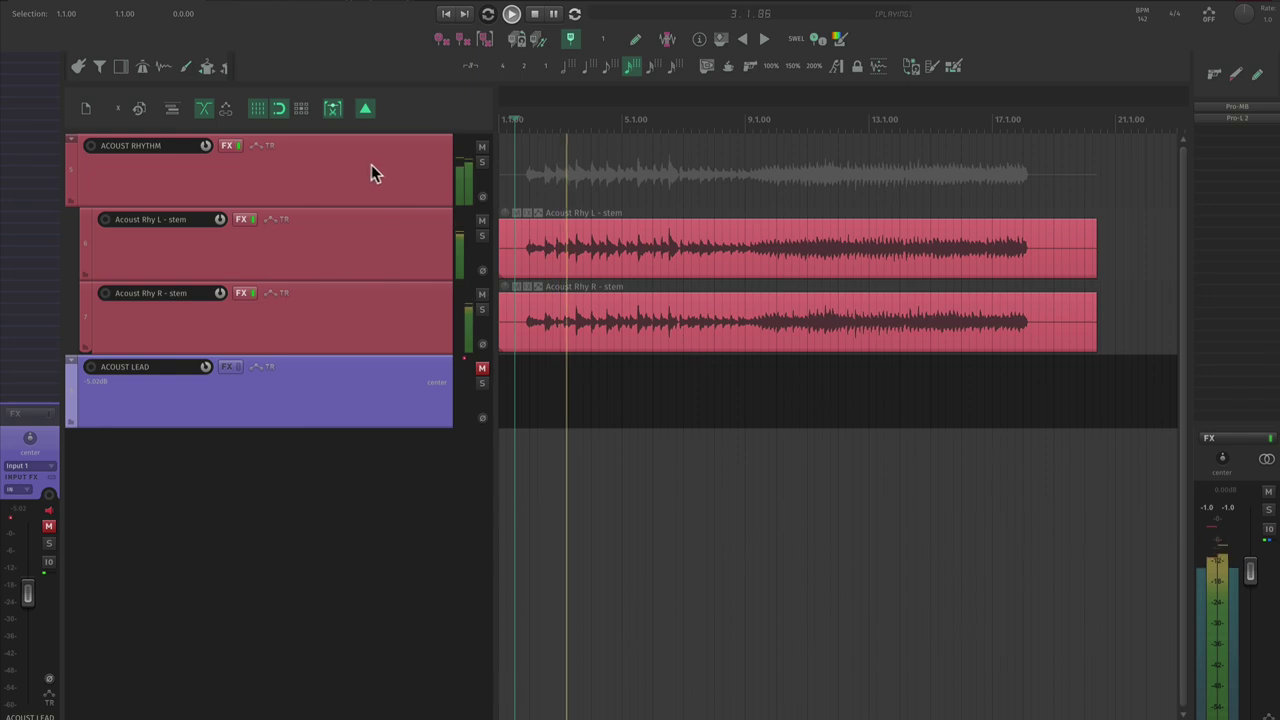
left_click(371, 169)
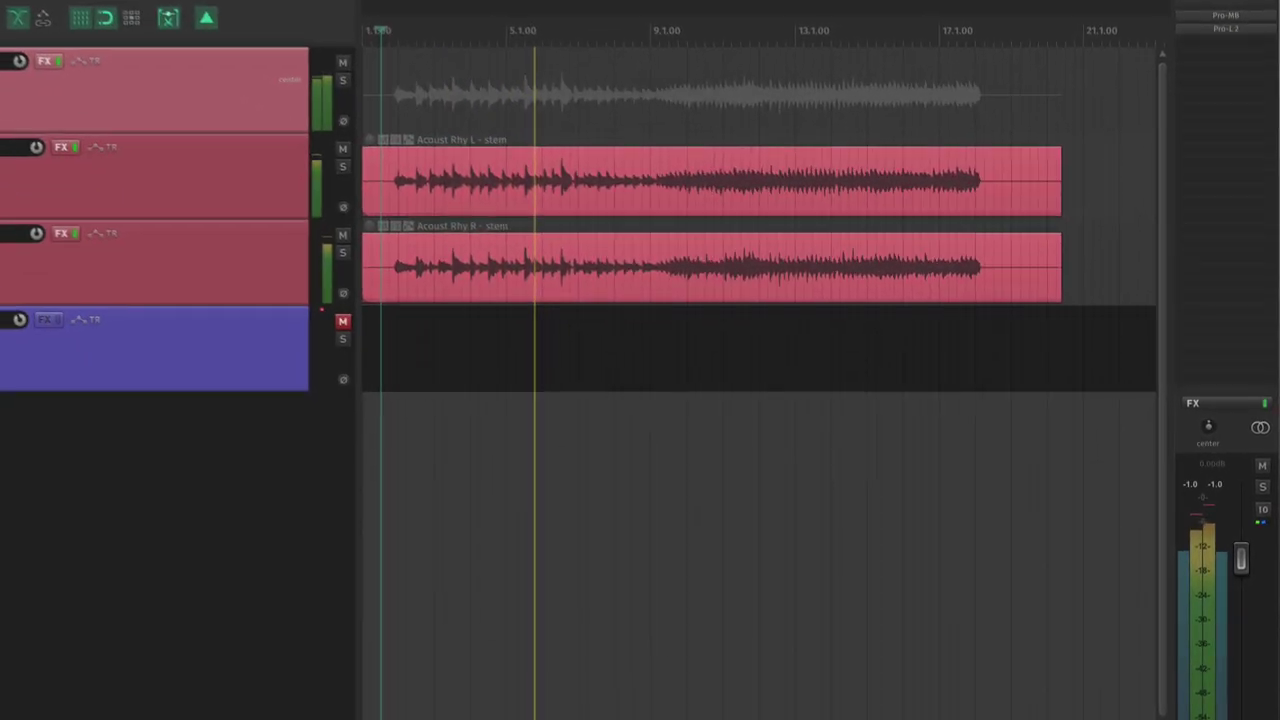
Widen the rhythm bus with SideWidener at width about 73, unsolo it, and scroll down to the ACOUST LEAD tracks
left_click(31, 88)
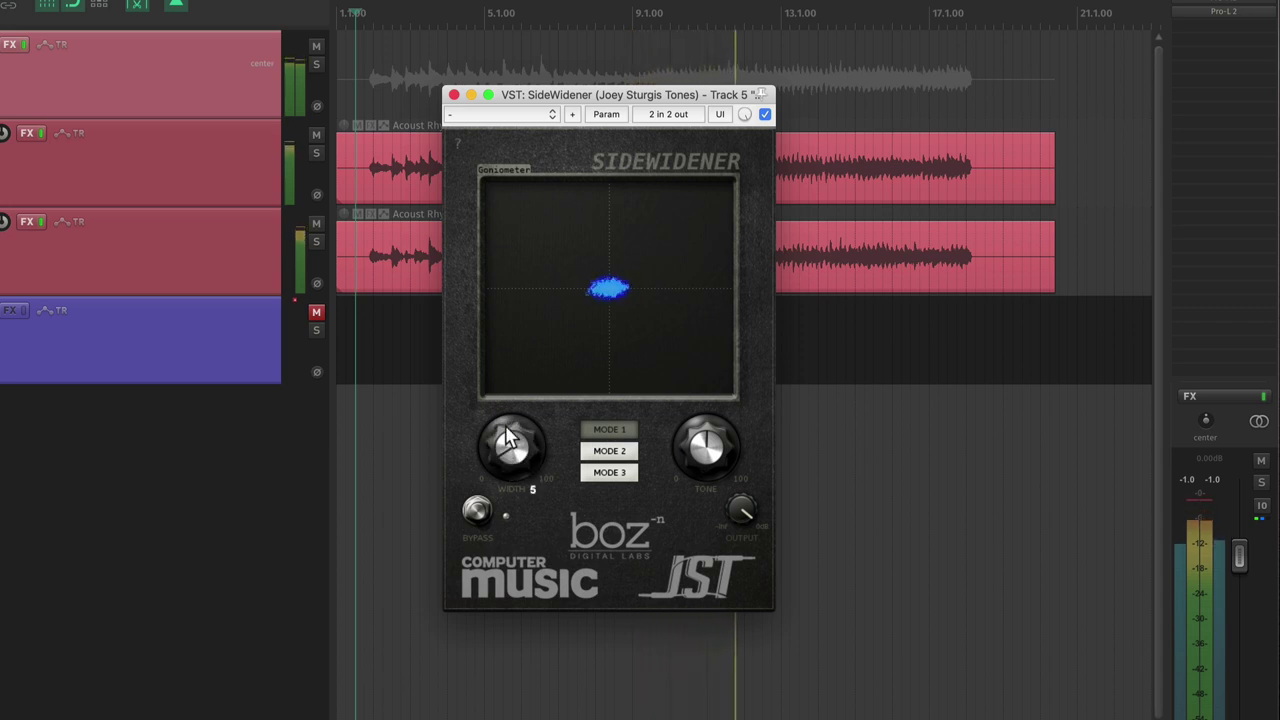
scroll(822, 117, "up", 1)
scroll(840, 113, "up", 1)
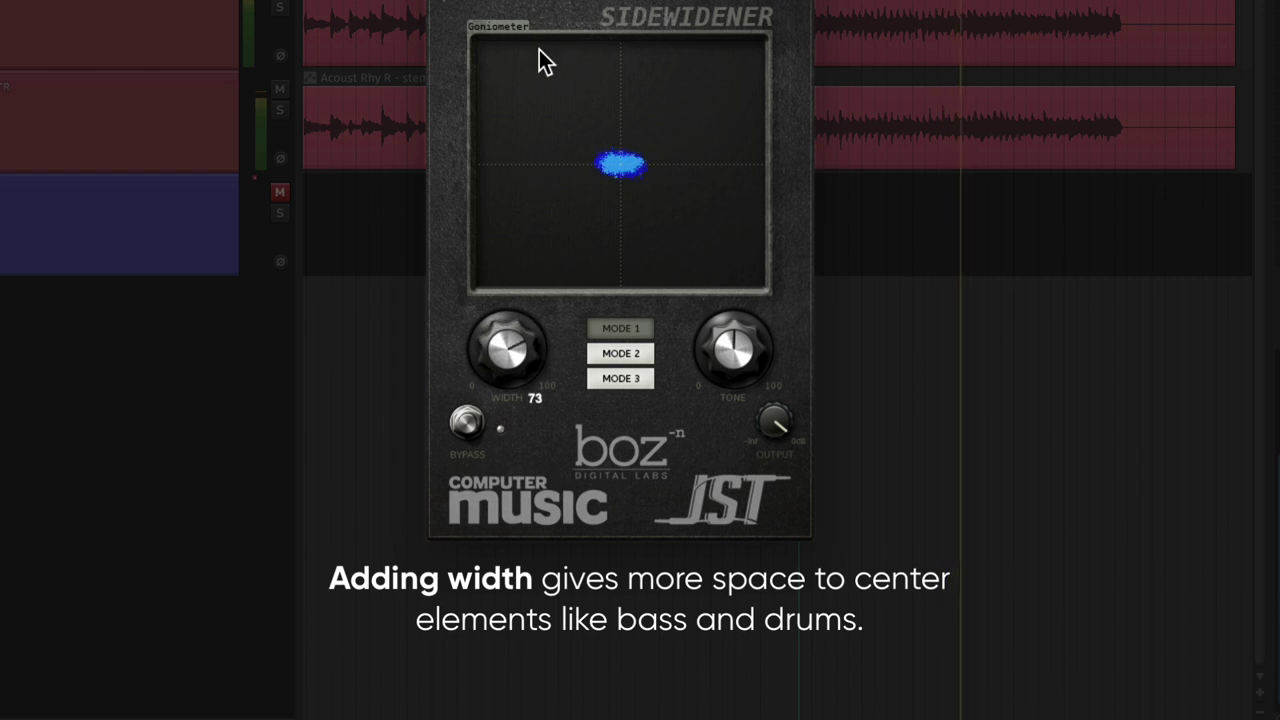
mouse_move(717, 297)
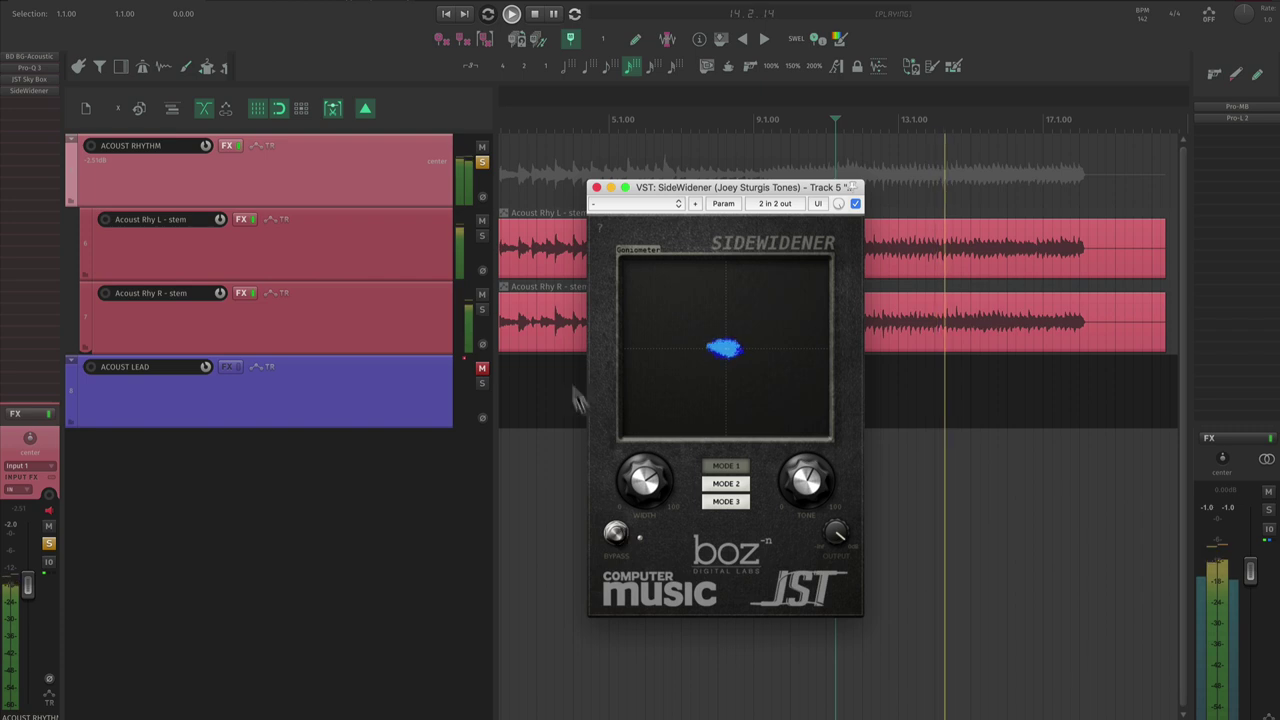
left_click(481, 164)
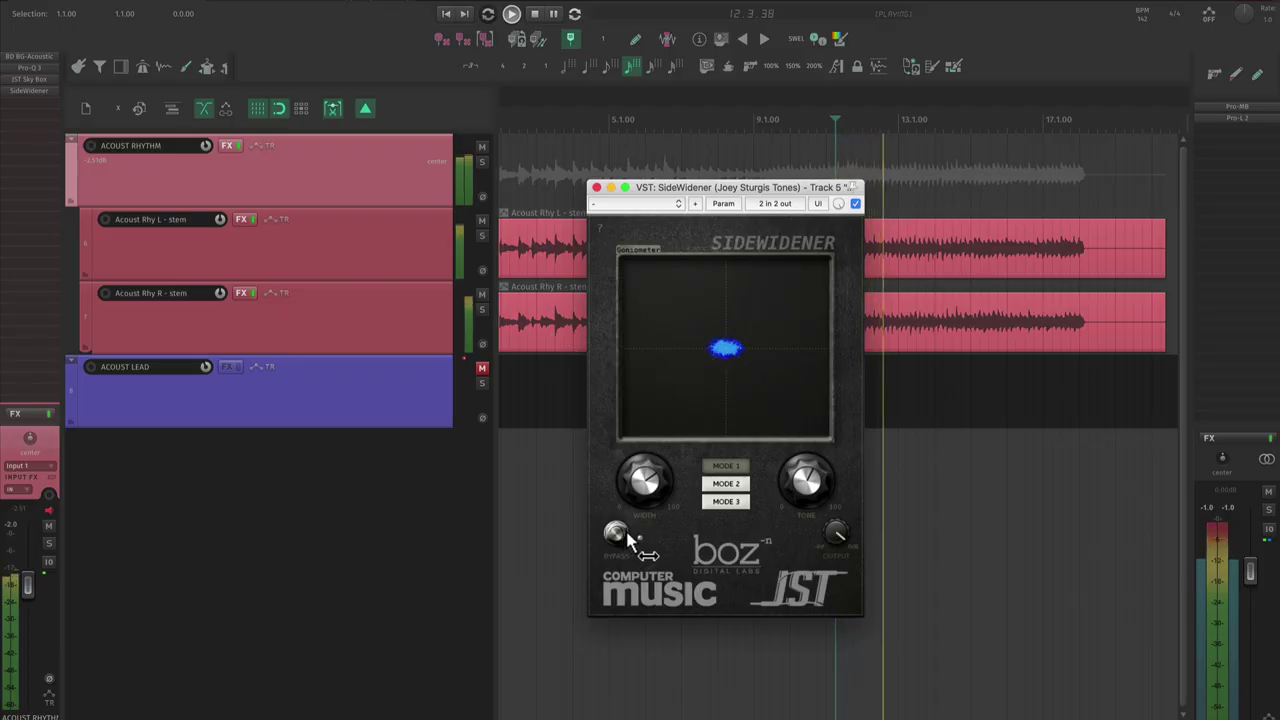
scroll(1072, 437, "down", 1)
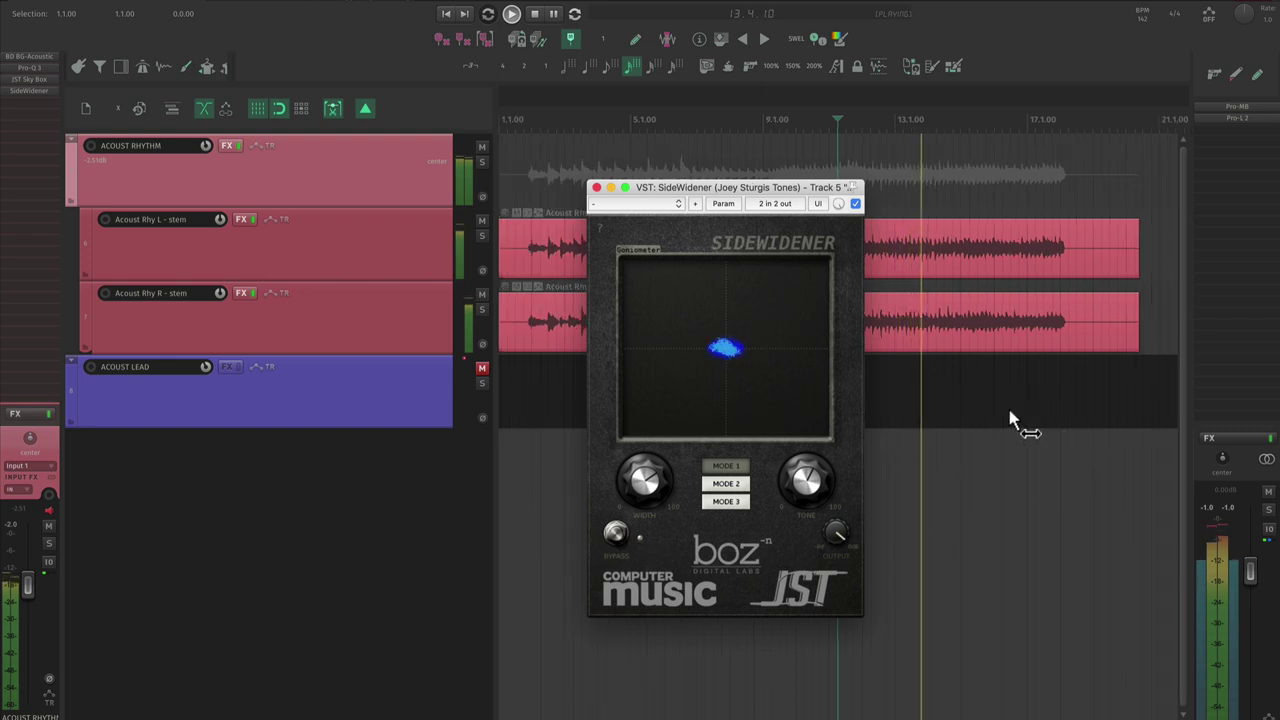
scroll(937, 352, "down", 1)
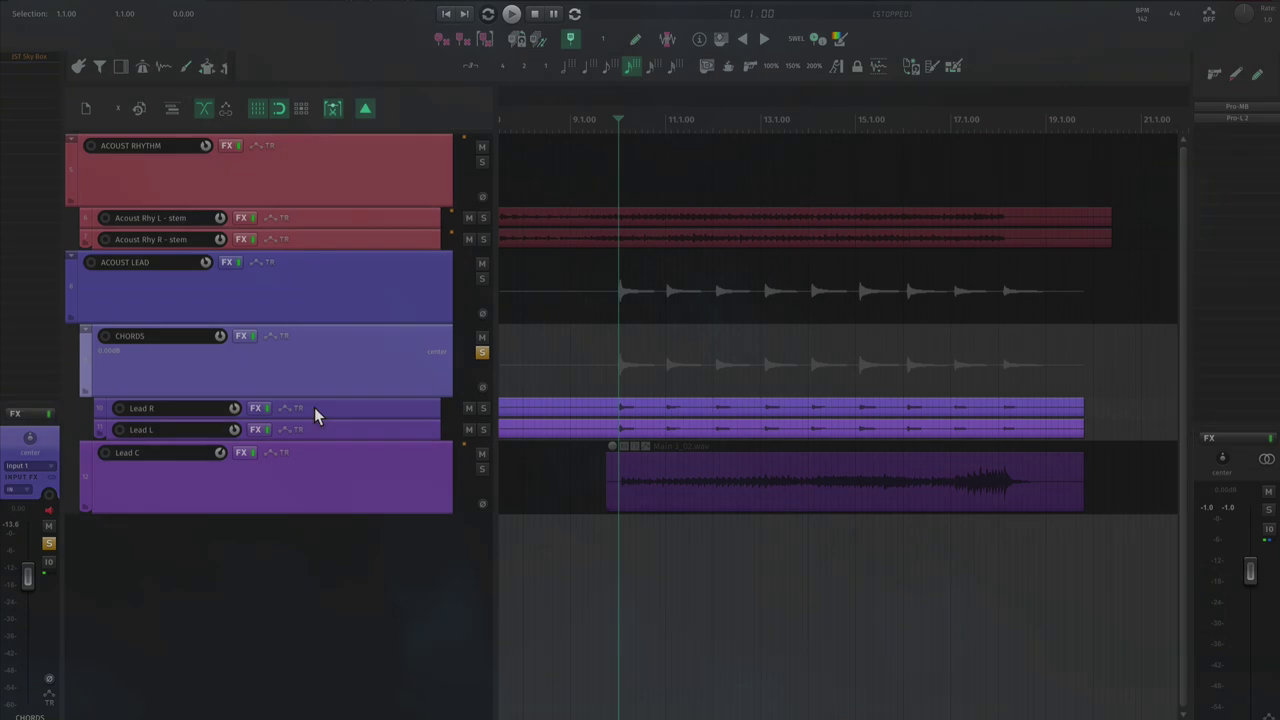
Bring up the Pro-C 2 compressors on Lead R and Lead L side by side
left_click(251, 409)
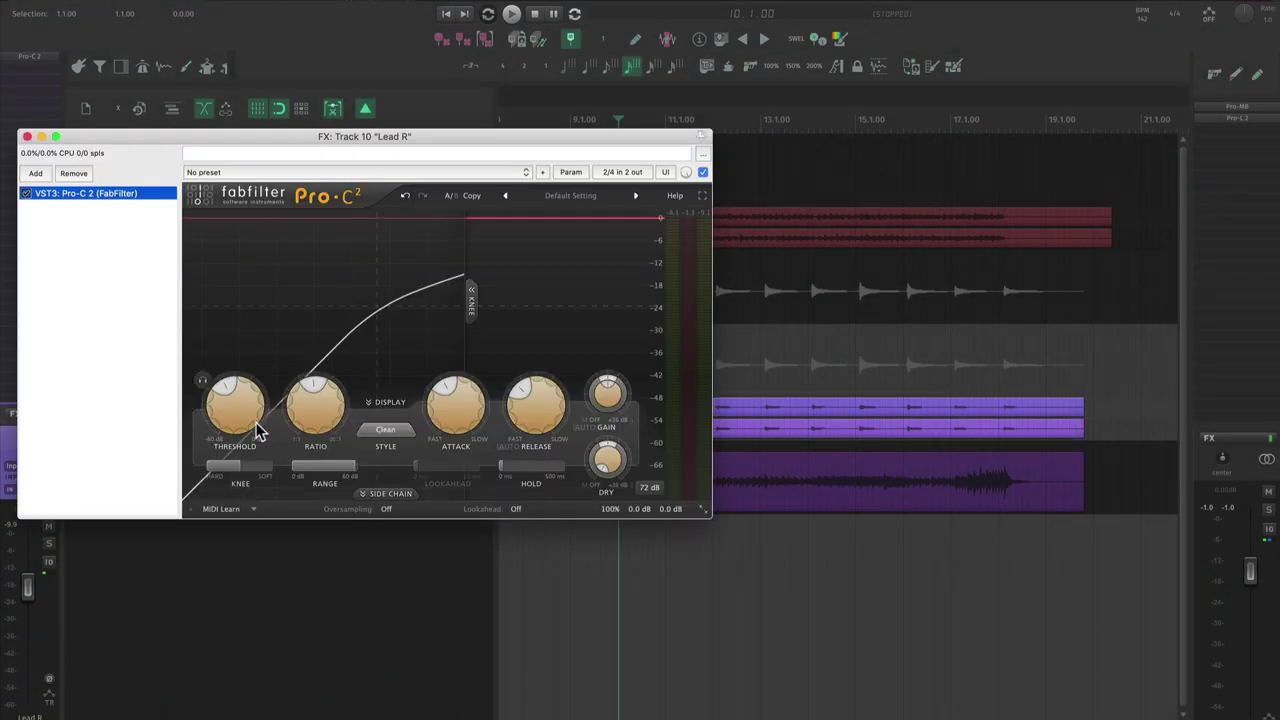
left_click(27, 136)
left_click(34, 57)
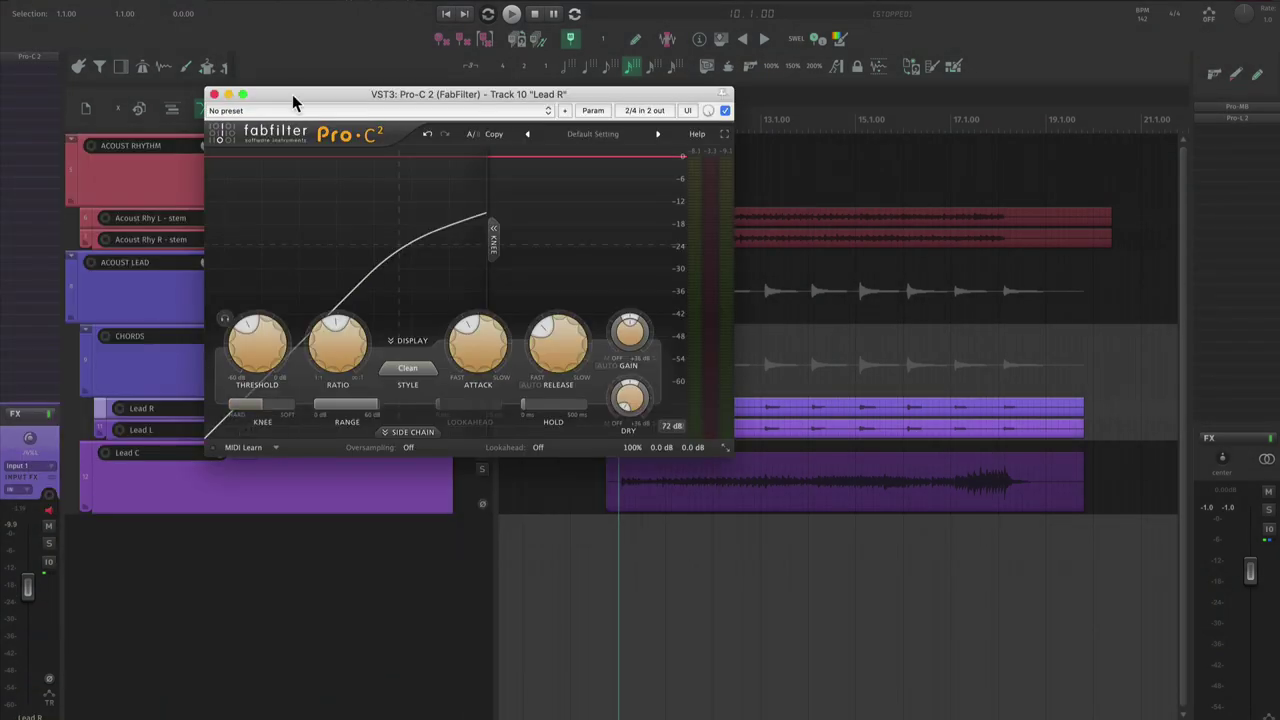
left_click_drag(293, 97, 421, 94)
left_click(255, 429)
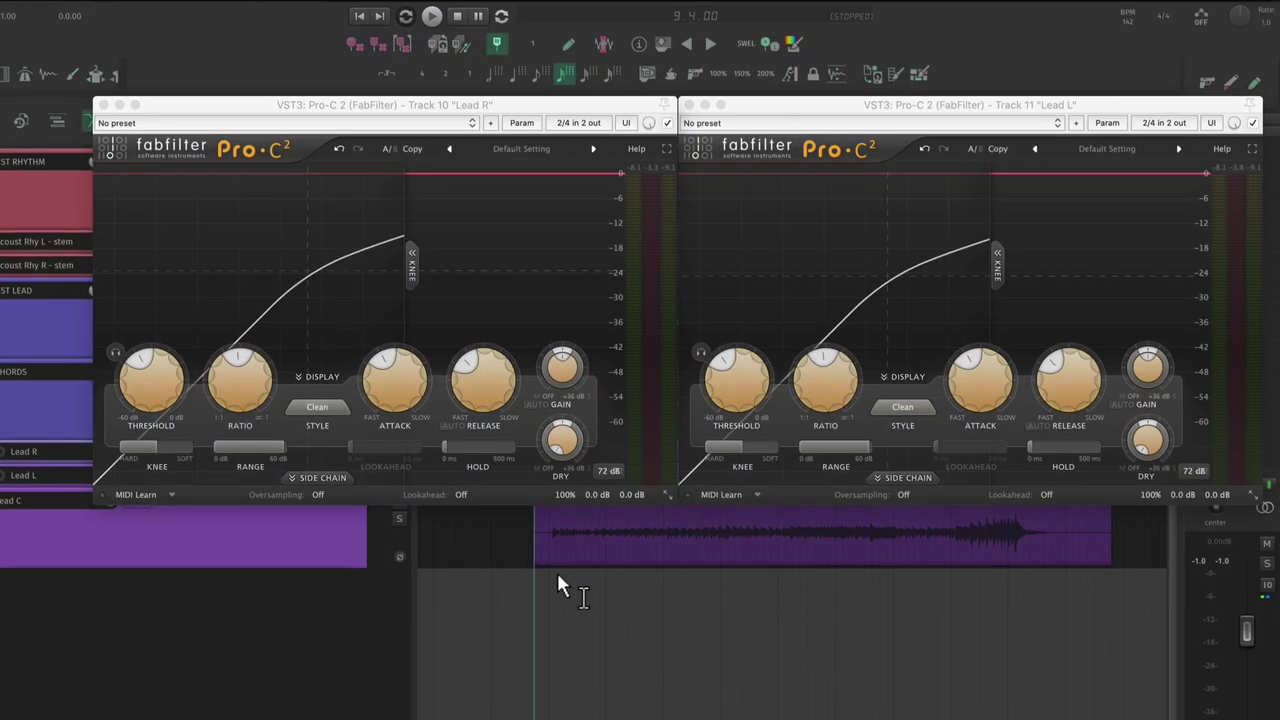
During playback, set matching thresholds on both the Lead R and Lead L compressors
key("space")
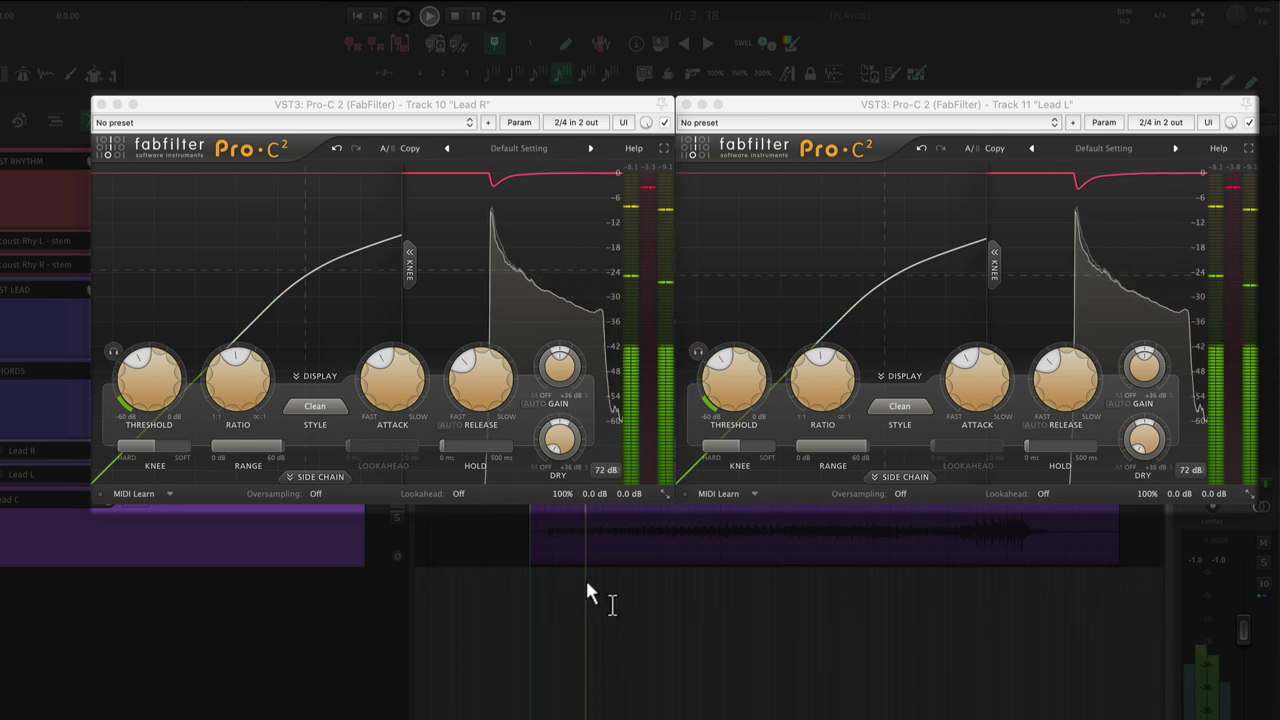
left_click_drag(729, 363, 737, 334)
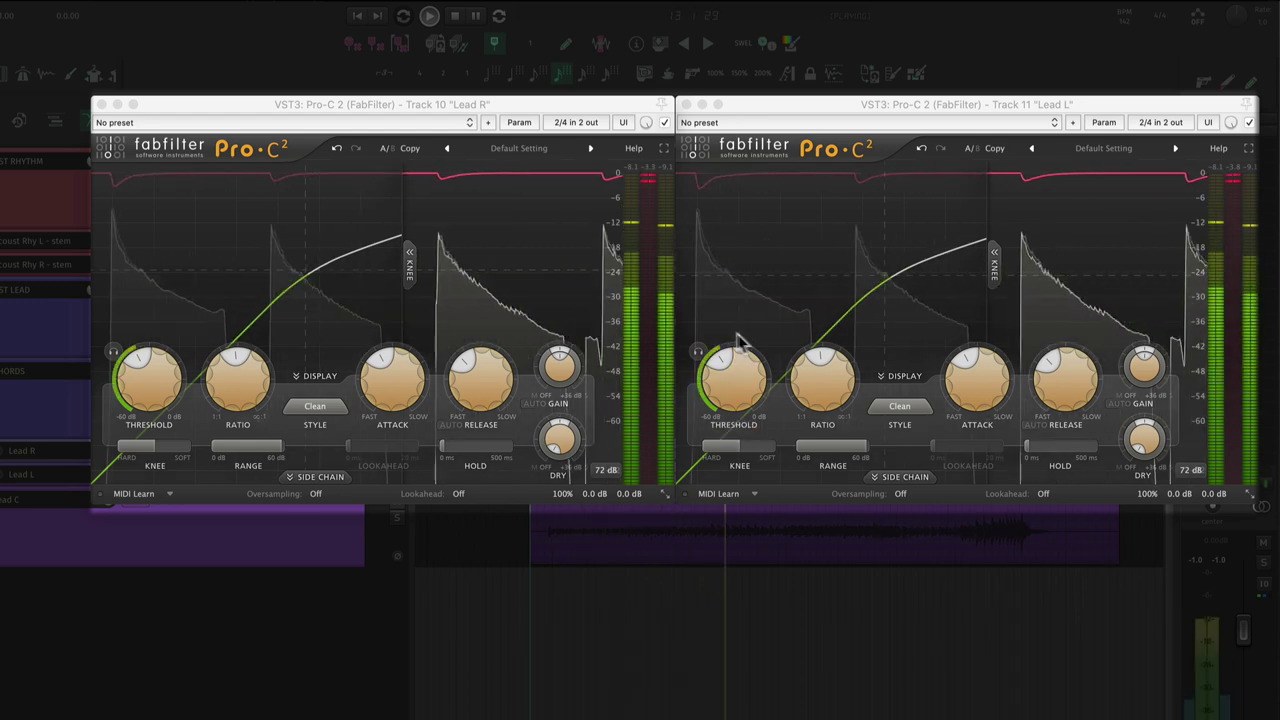
left_click_drag(737, 340, 706, 343)
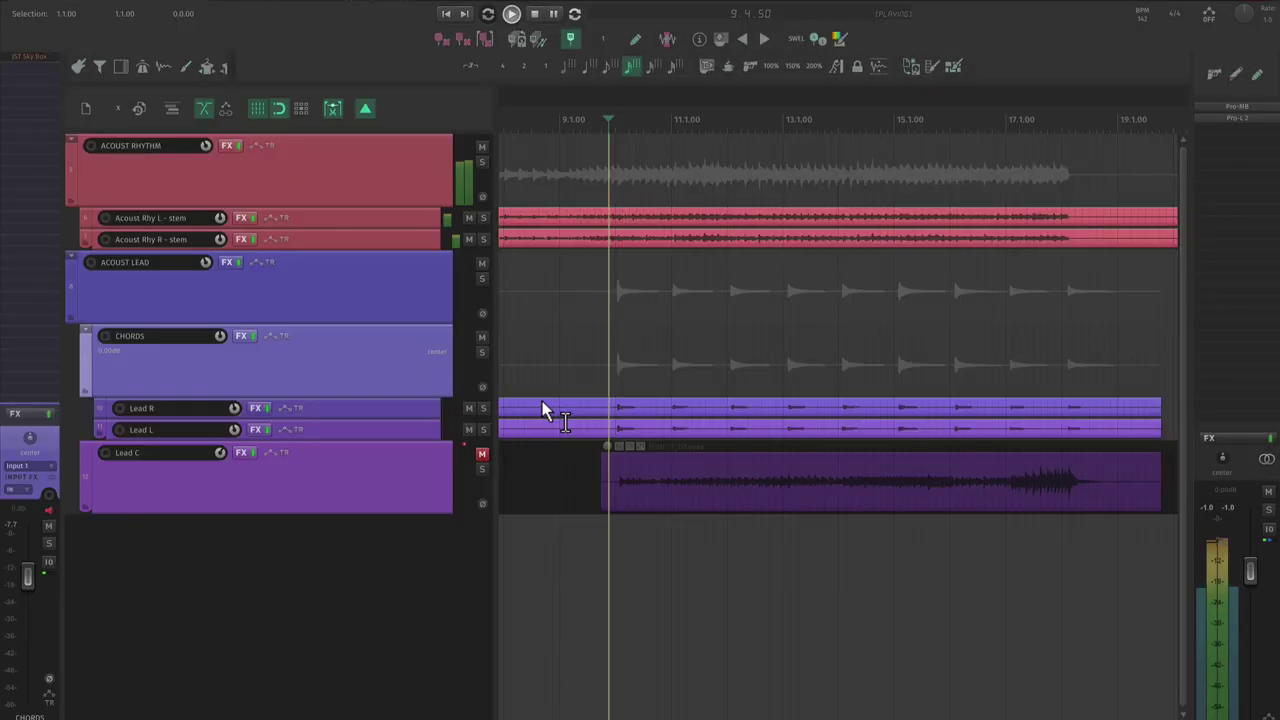
Solo CHORDS, open its JST Sky Box, and switch the reverb to Cloud mode
left_click(482, 352)
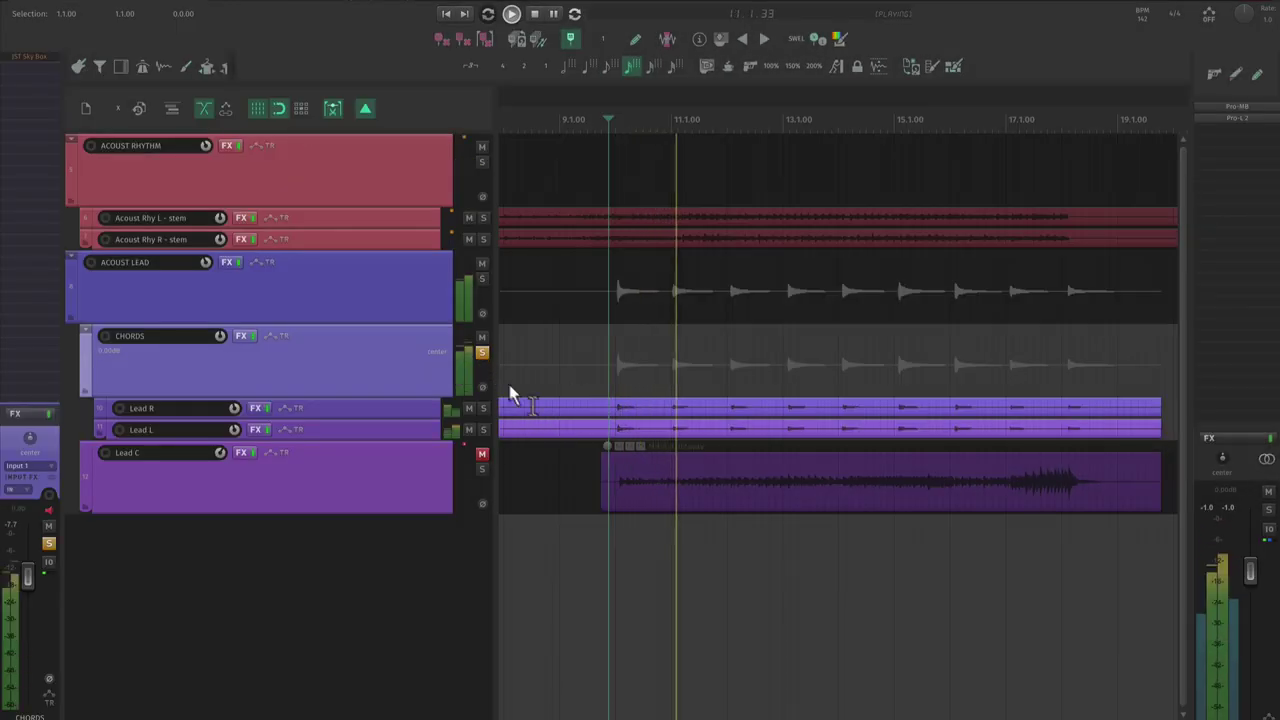
left_click(27, 57)
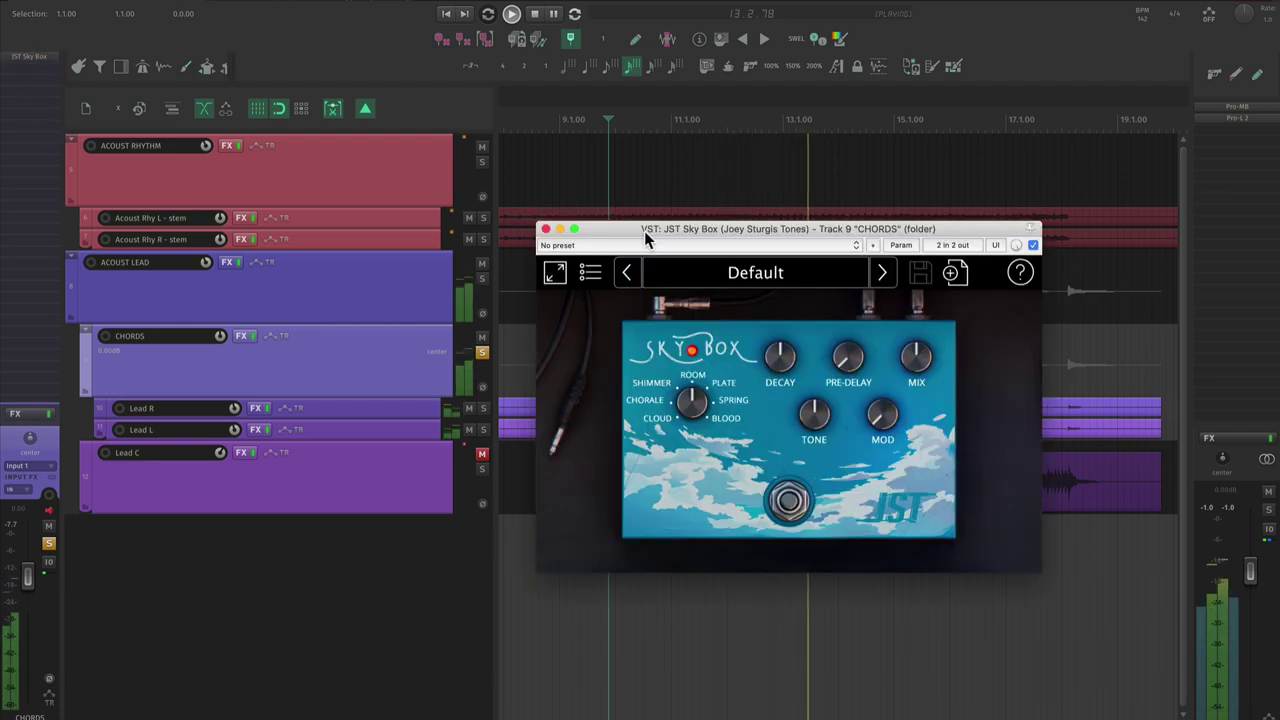
left_click_drag(645, 237, 624, 237)
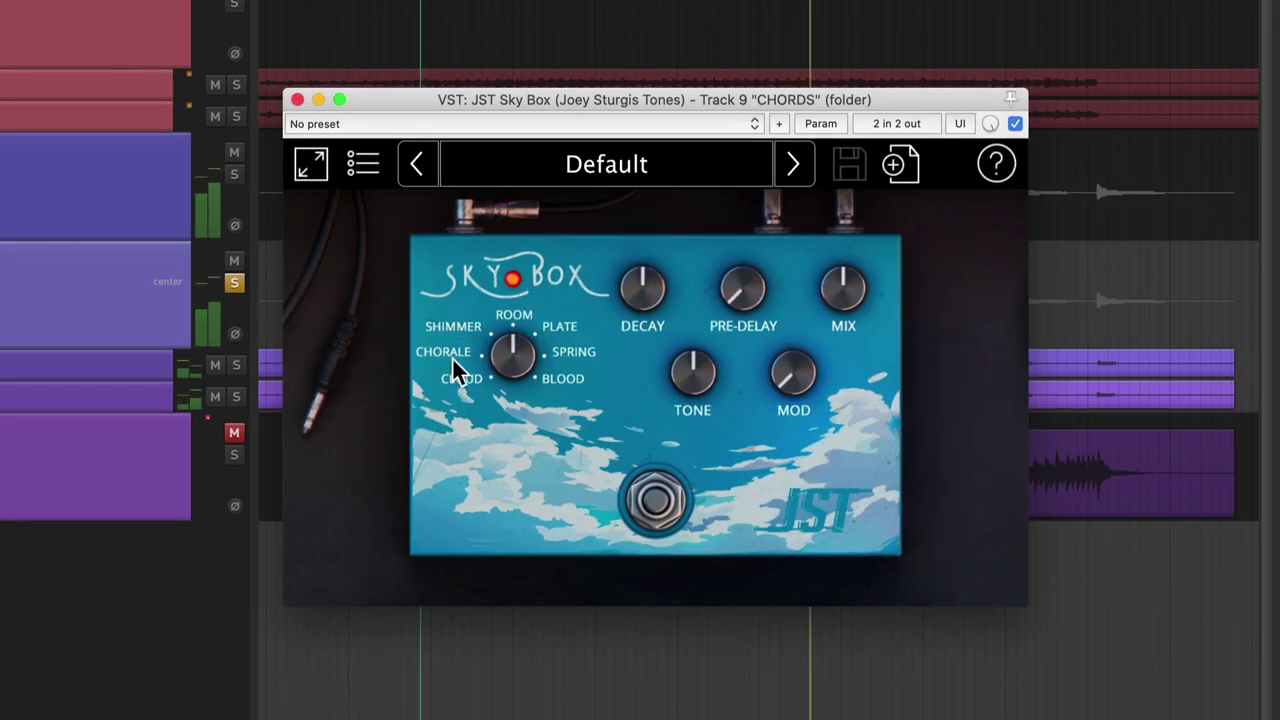
left_click_drag(513, 358, 490, 408)
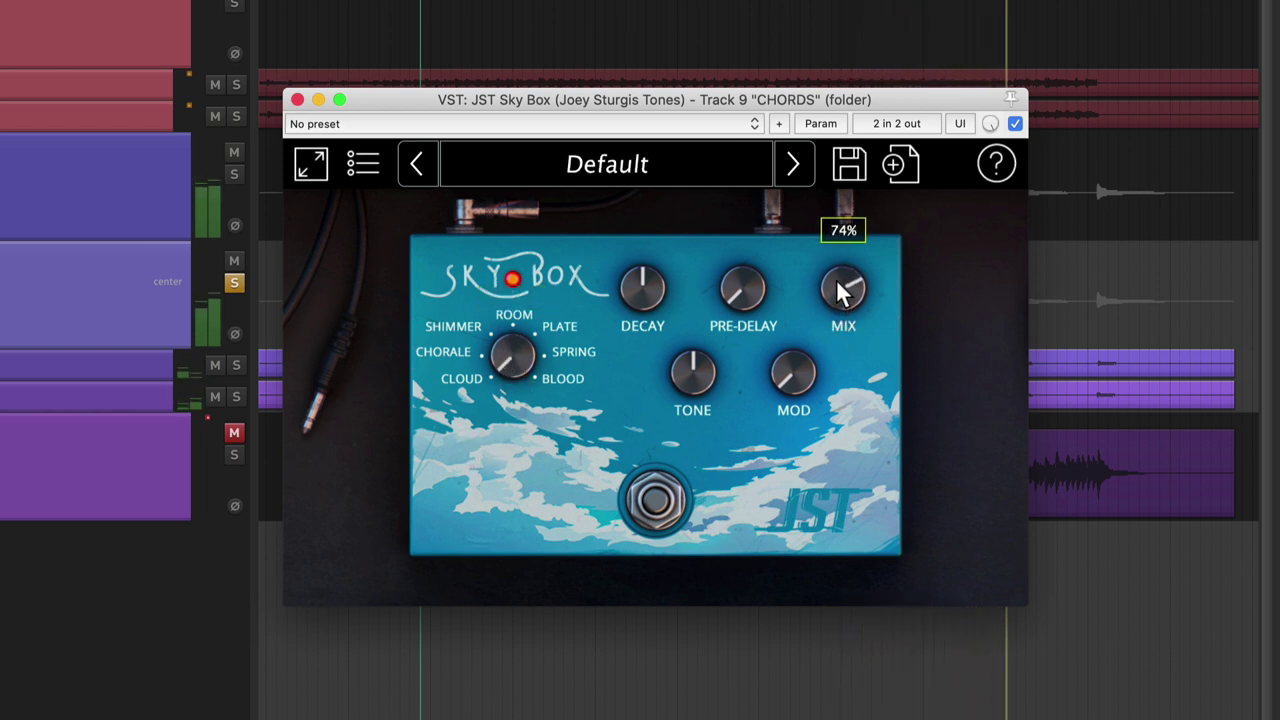
Set the Sky Box decay near 72%, tone to 71%, and mix near 78%, then unsolo CHORDS
left_click_drag(845, 288, 845, 285)
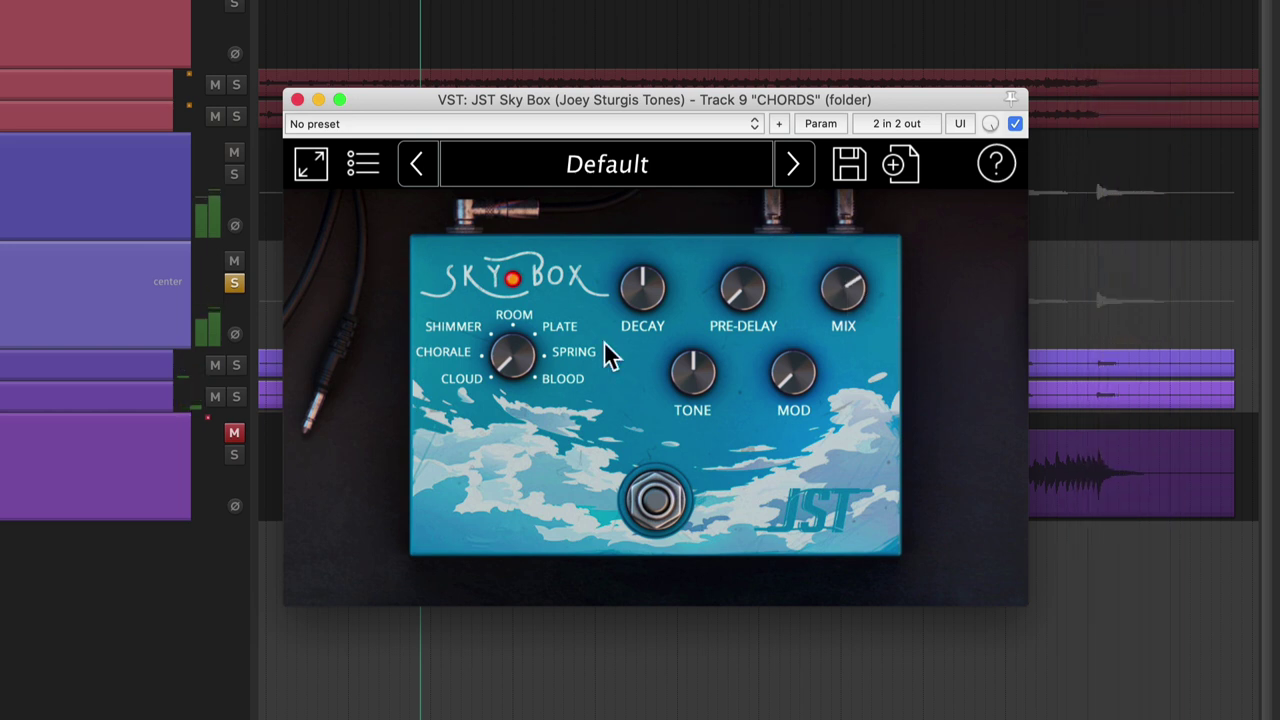
mouse_move(635, 304)
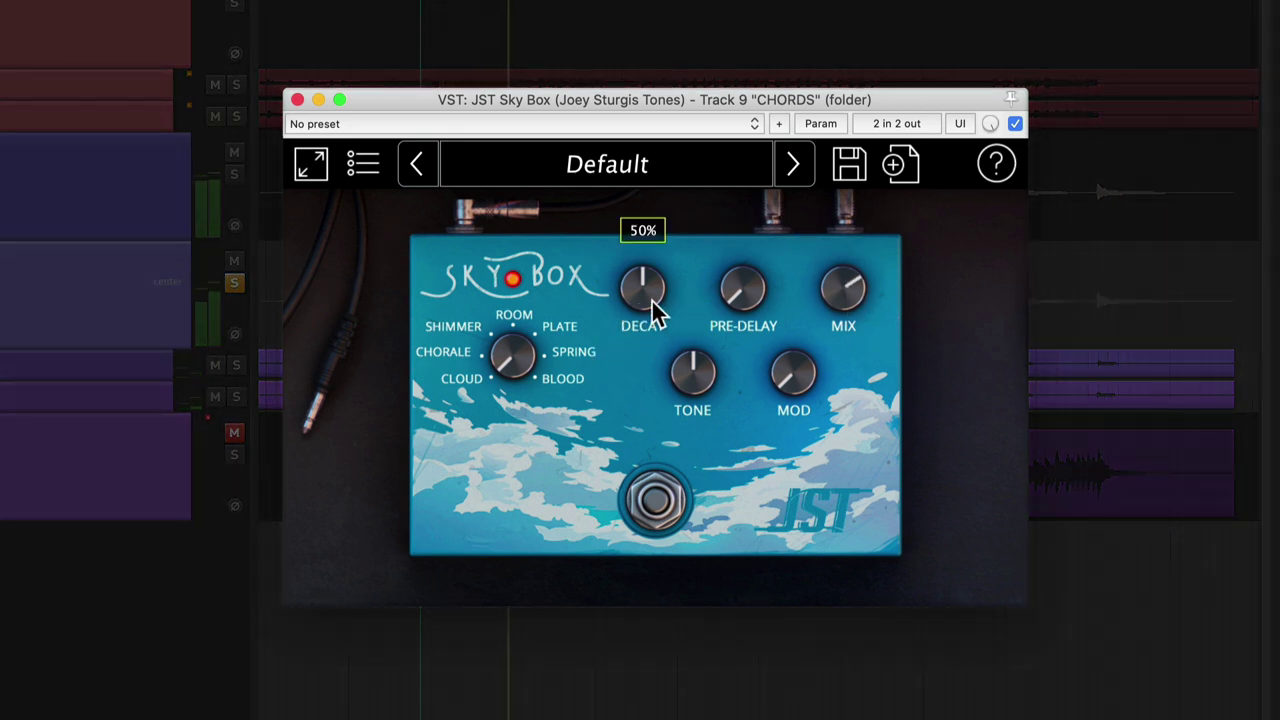
left_click_drag(652, 301, 648, 290)
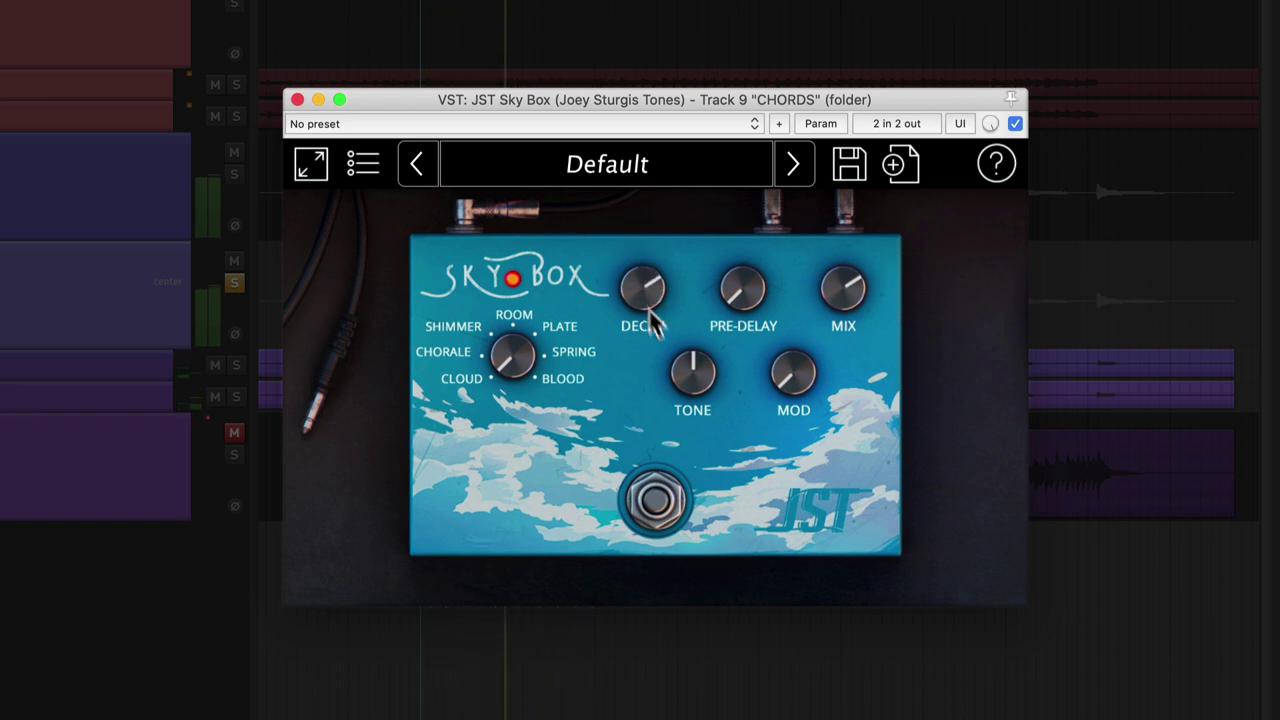
mouse_move(697, 368)
left_click_drag(697, 368, 694, 346)
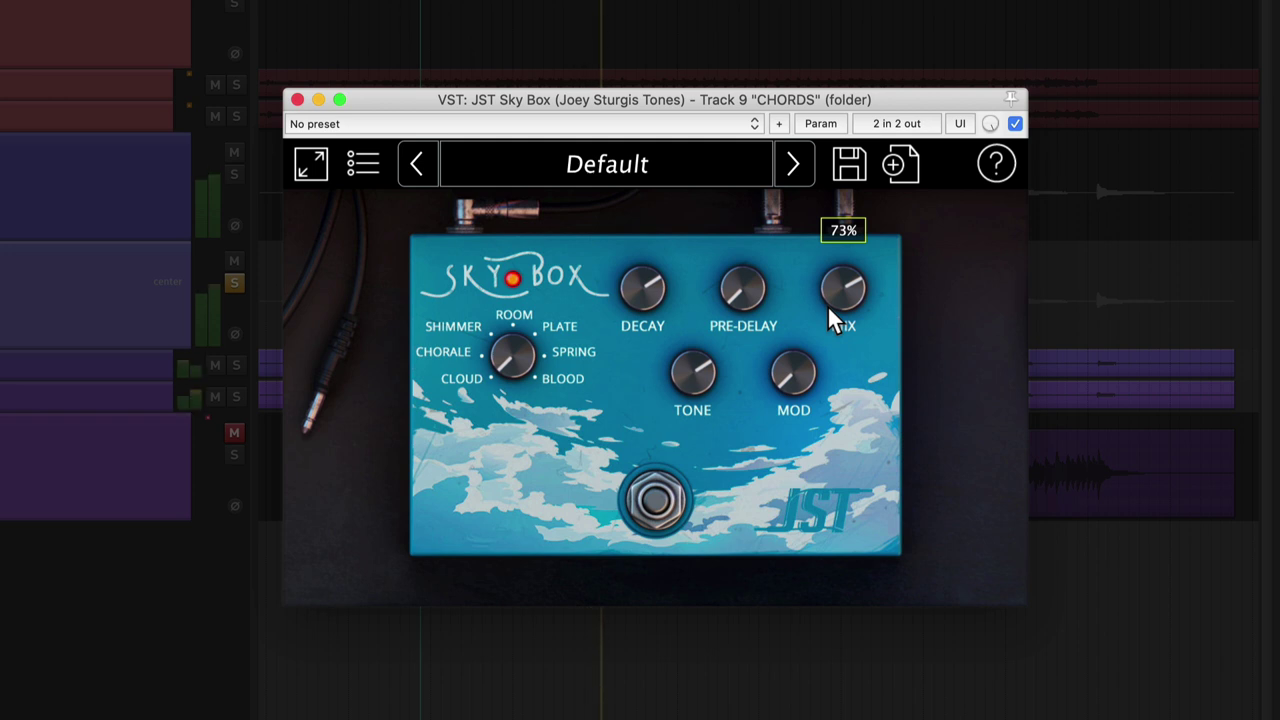
left_click_drag(827, 305, 830, 294)
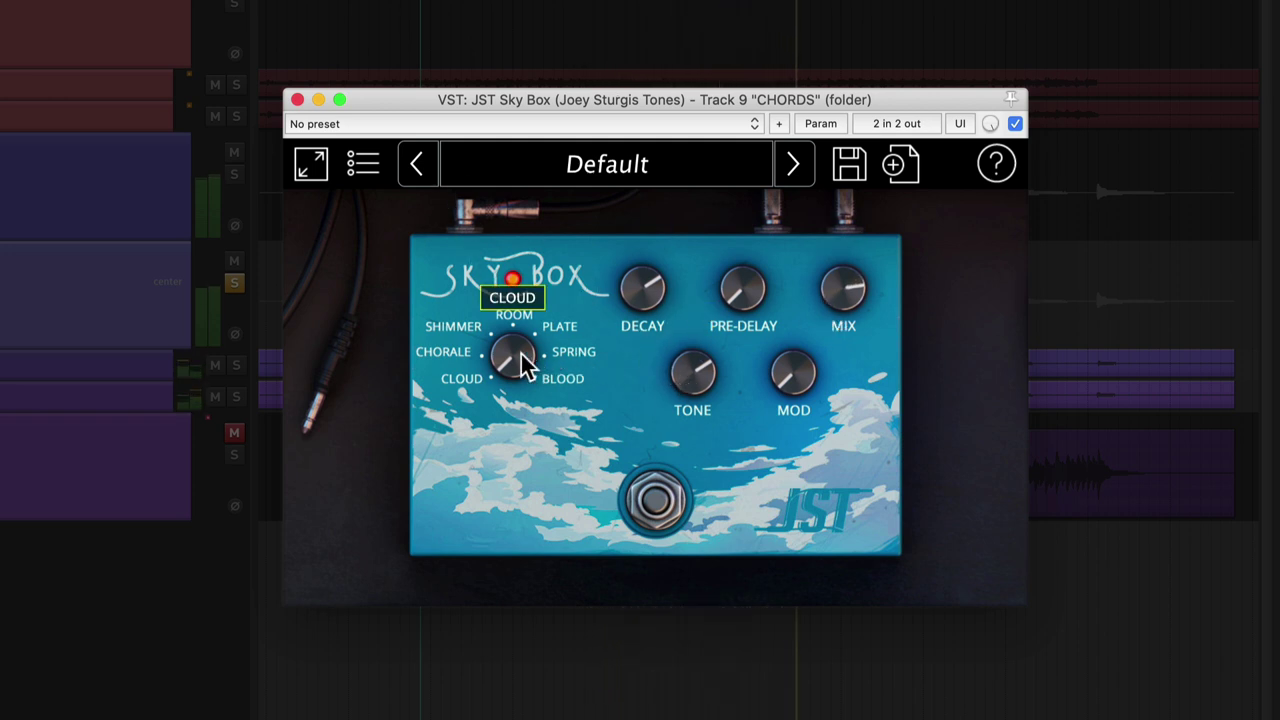
left_click(236, 289)
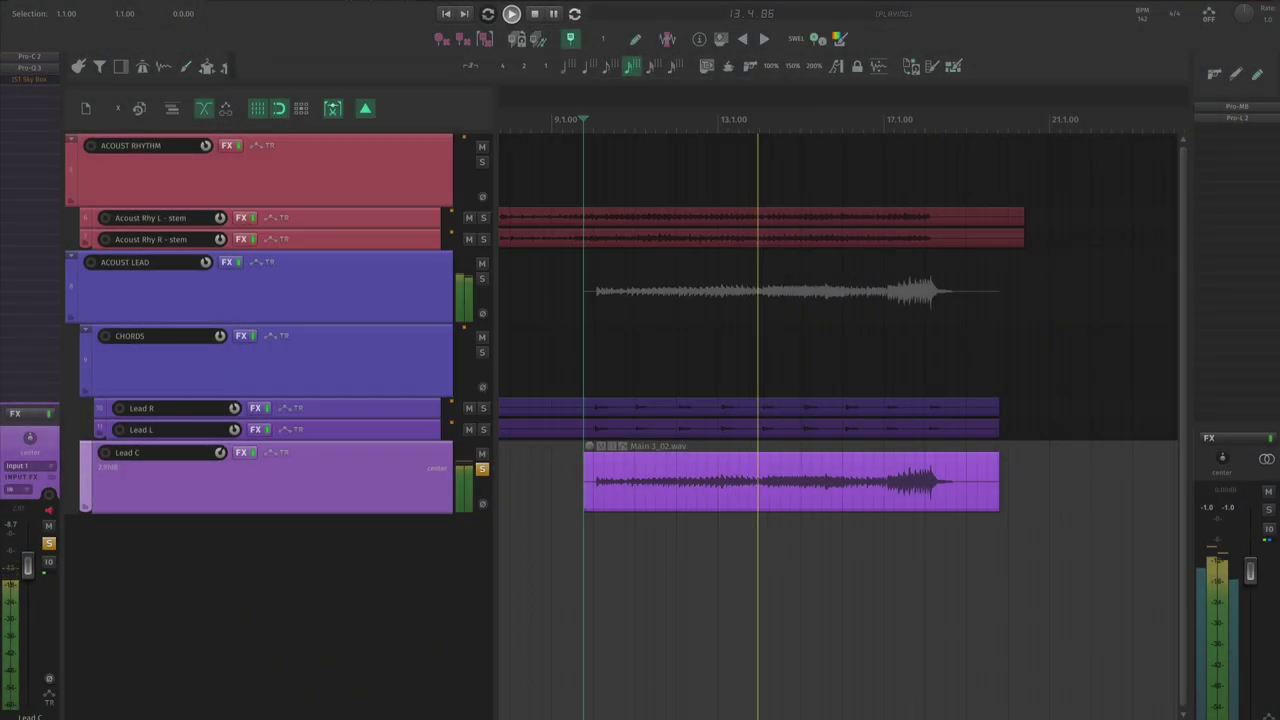
Add Pro-Q 3 bell cuts on Lead C near 3.3 kHz and around 774 Hz at about -3.25 dB
left_click_drag(951, 314, 950, 358)
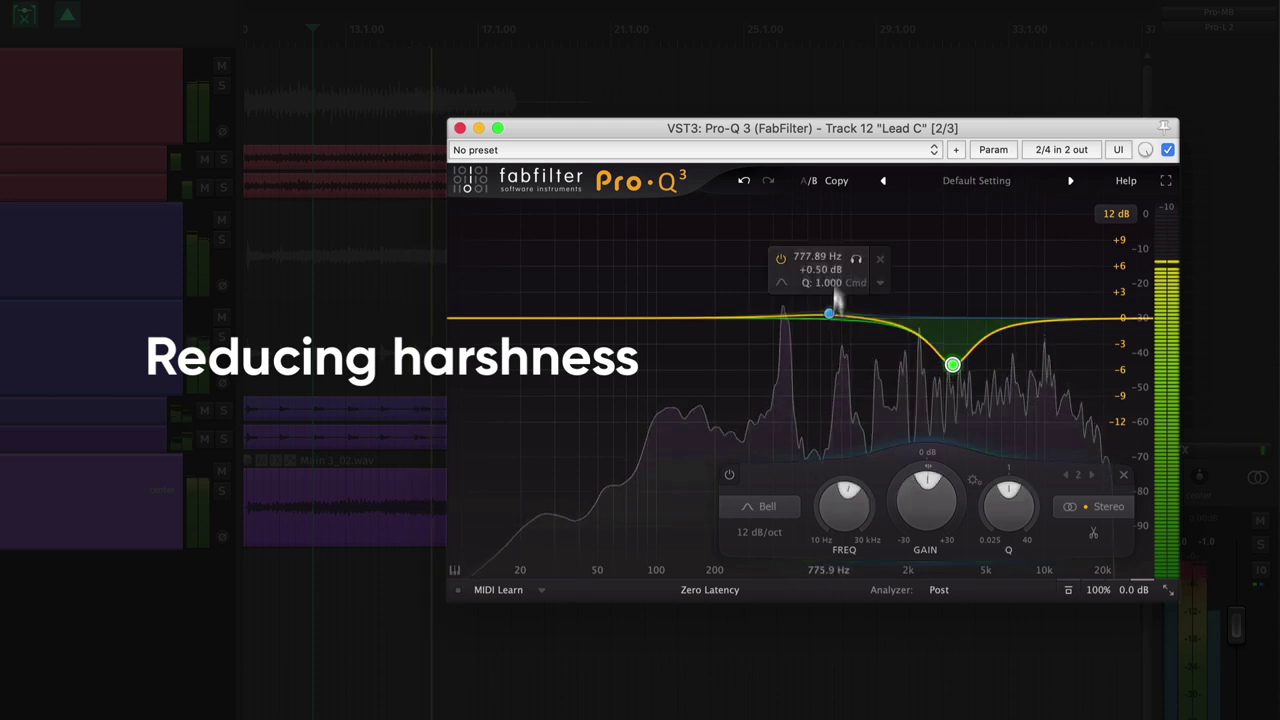
left_click_drag(831, 318, 833, 360)
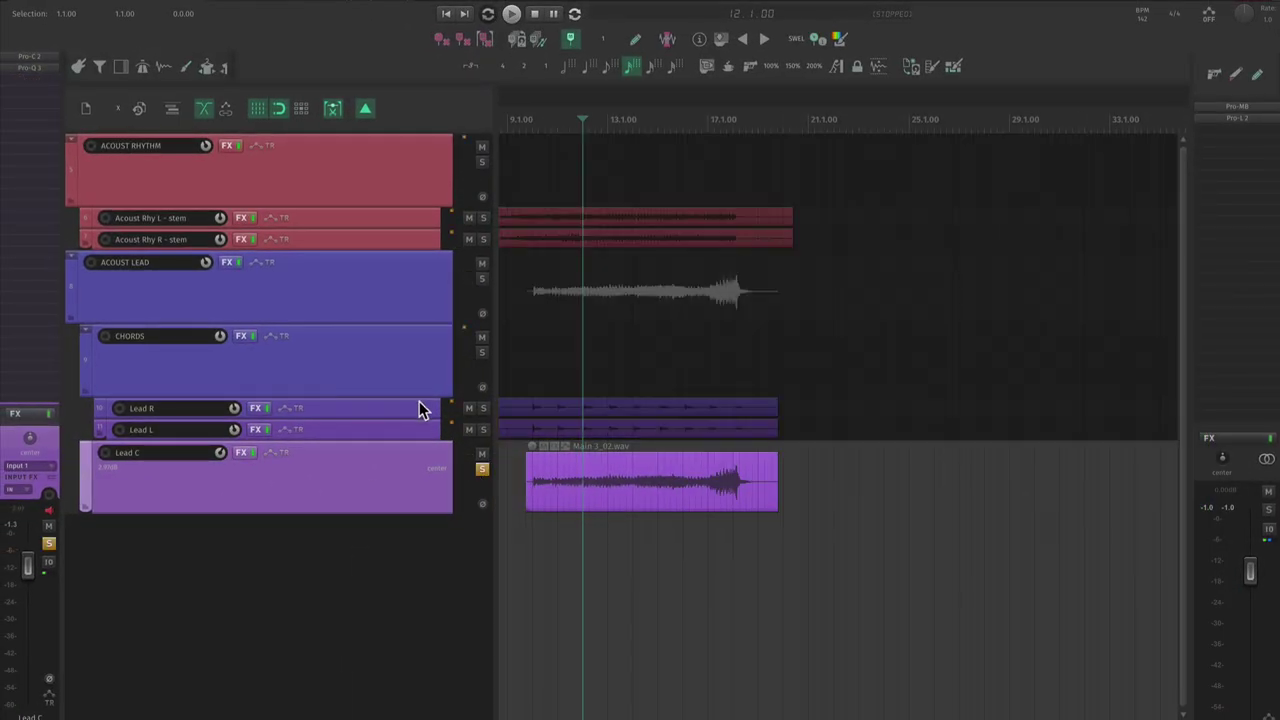
With Lead C playing, set its Sky Box reverb mix to about 85% and raise its volume to about +5.4 dB
left_click(106, 335)
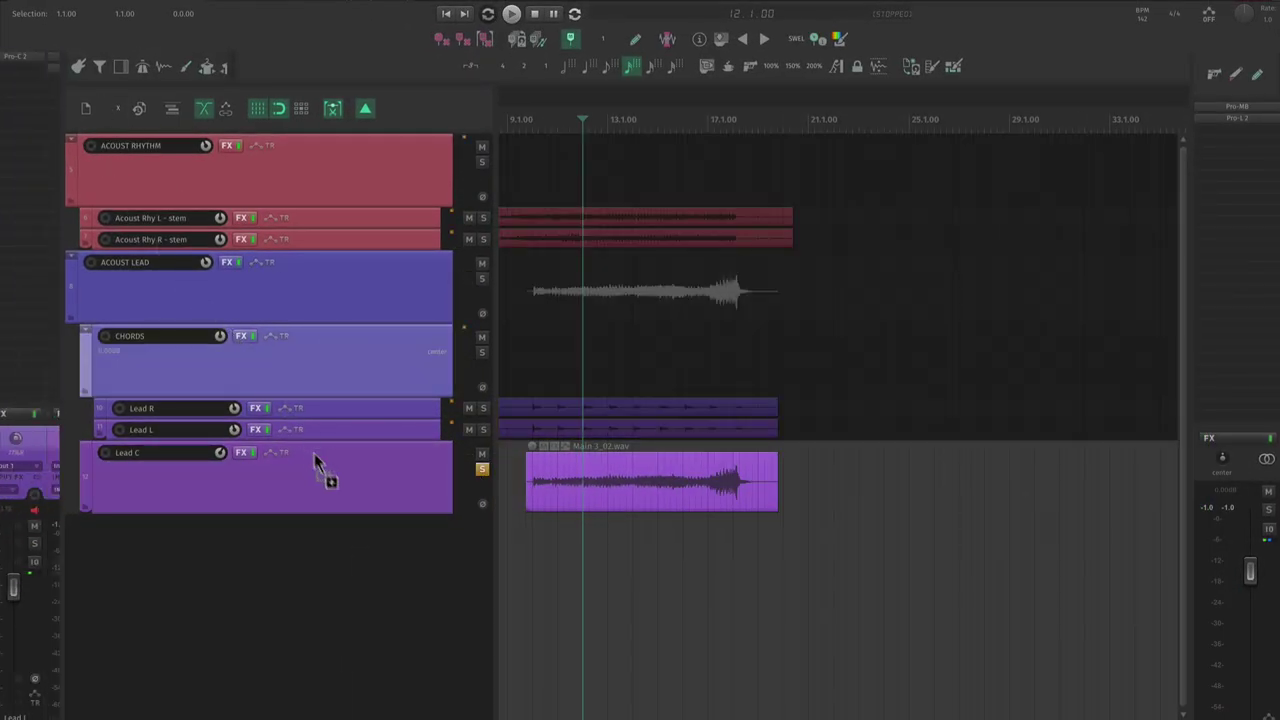
left_click(322, 478)
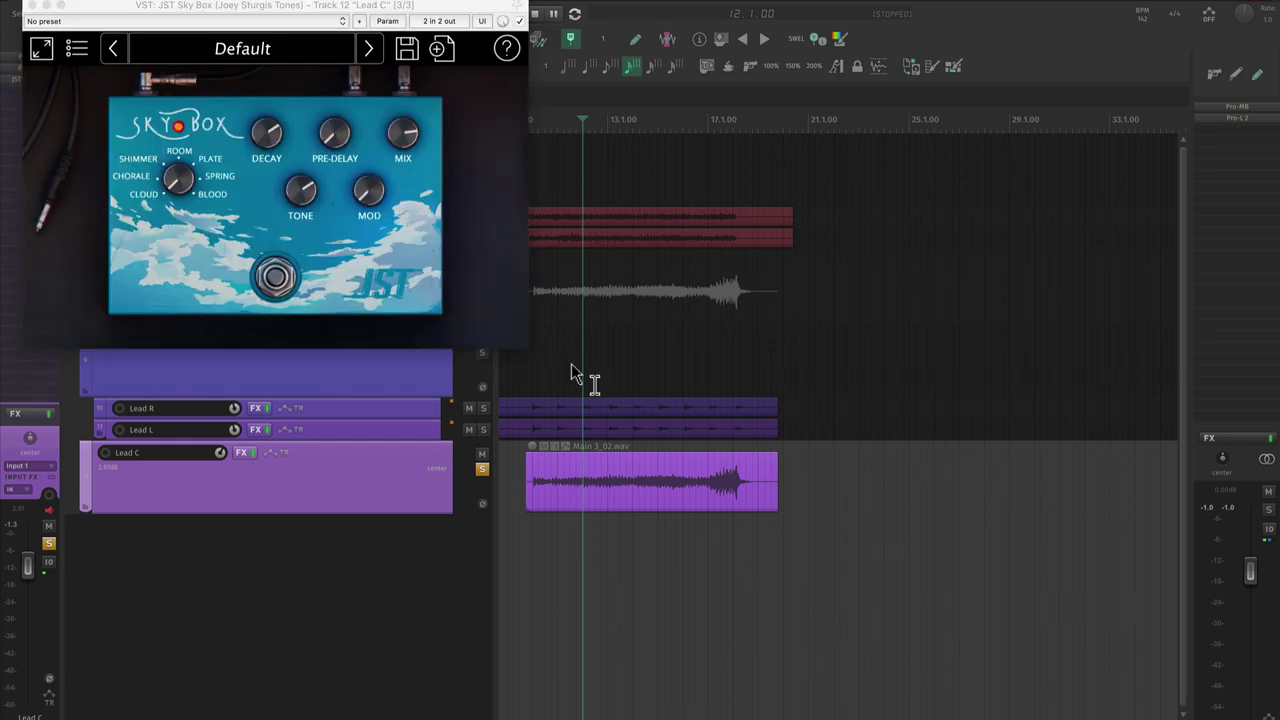
key("space")
mouse_move(402, 150)
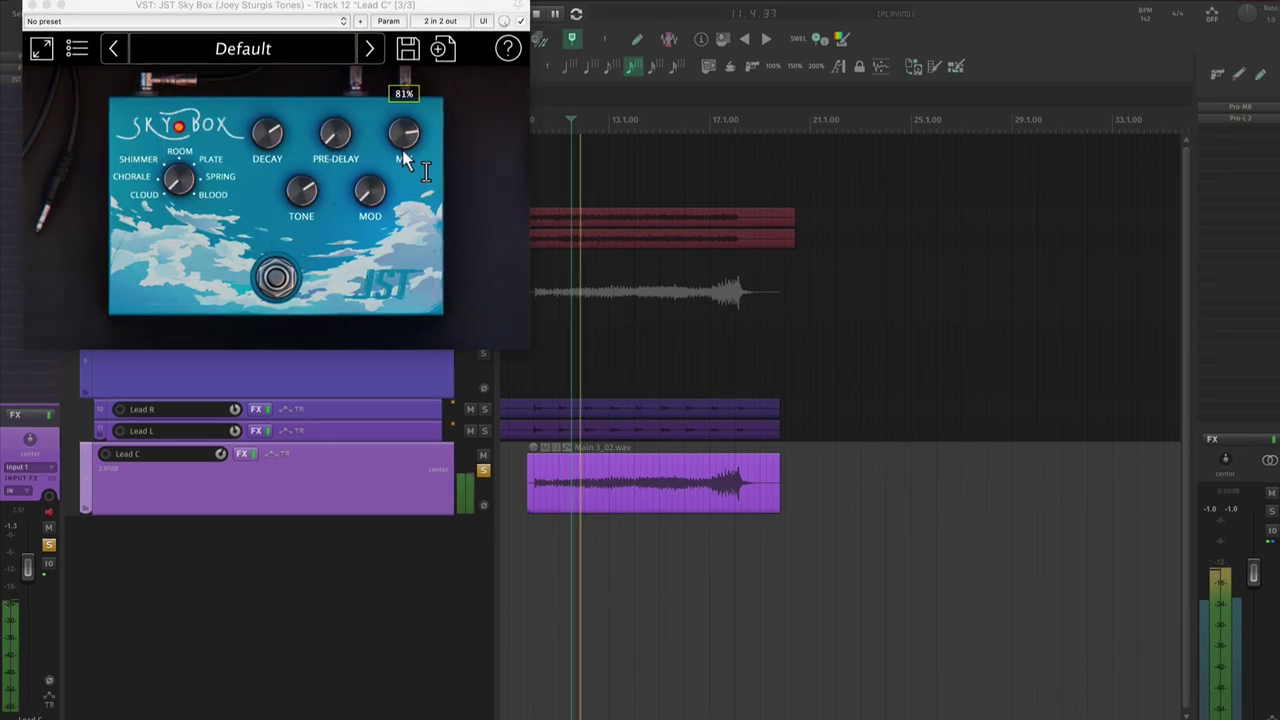
left_click_drag(407, 144, 415, 145)
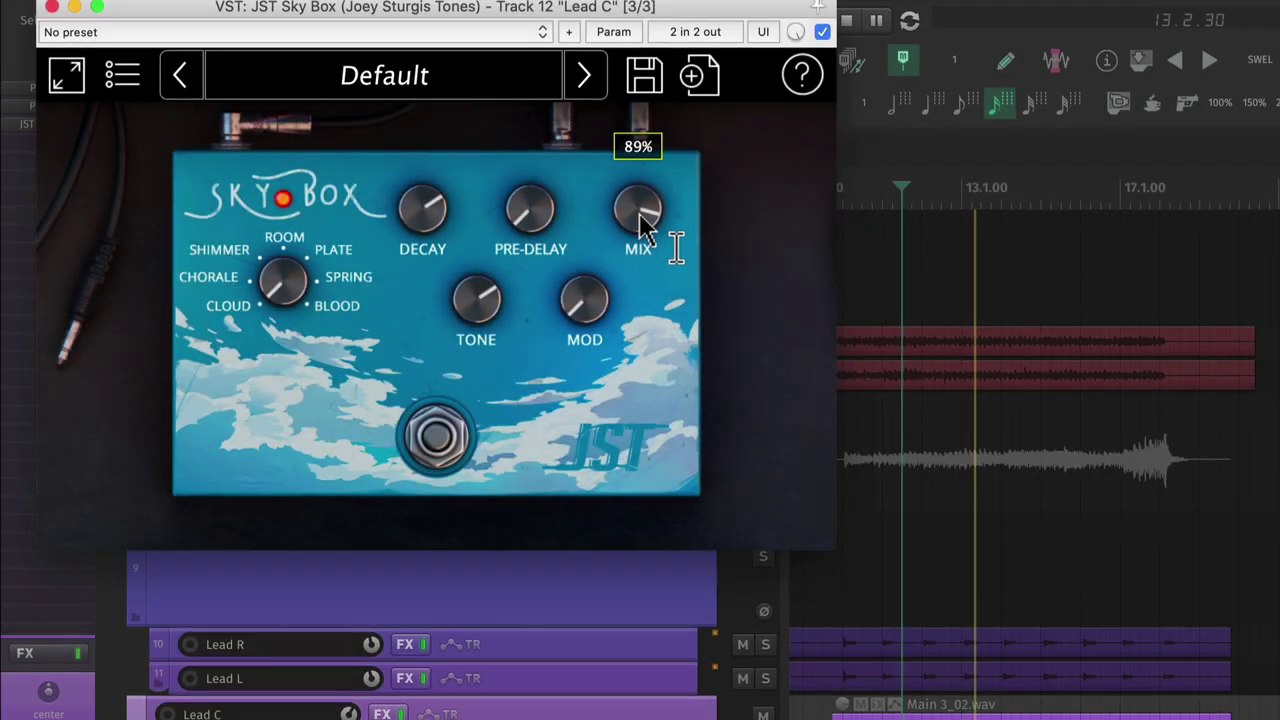
left_click_drag(640, 216, 632, 235)
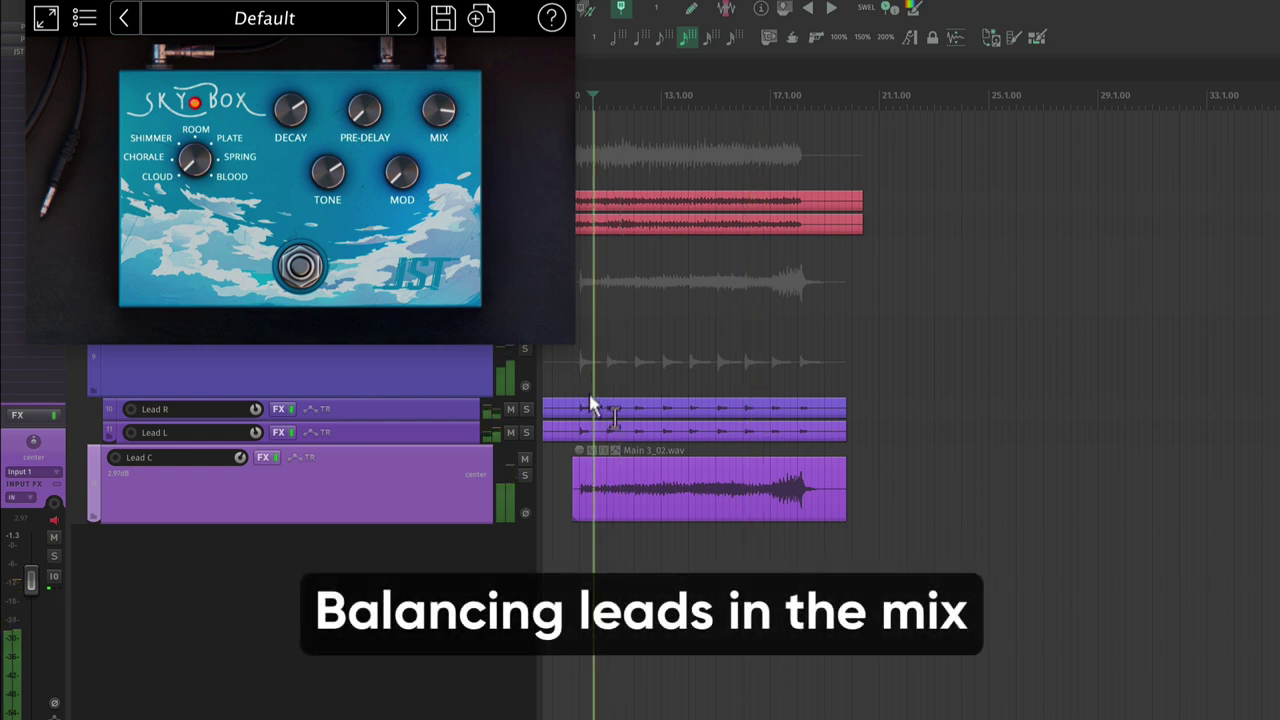
left_click_drag(436, 145, 436, 140)
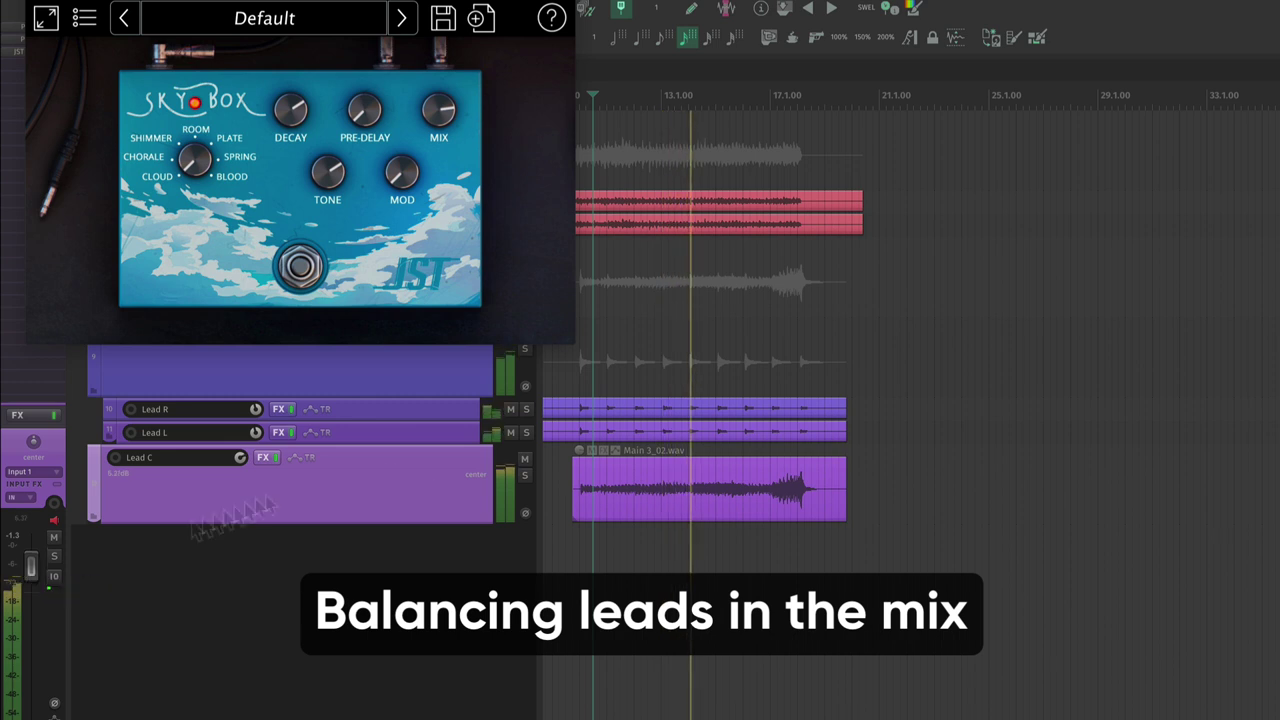
scroll(584, 389, "up", 3)
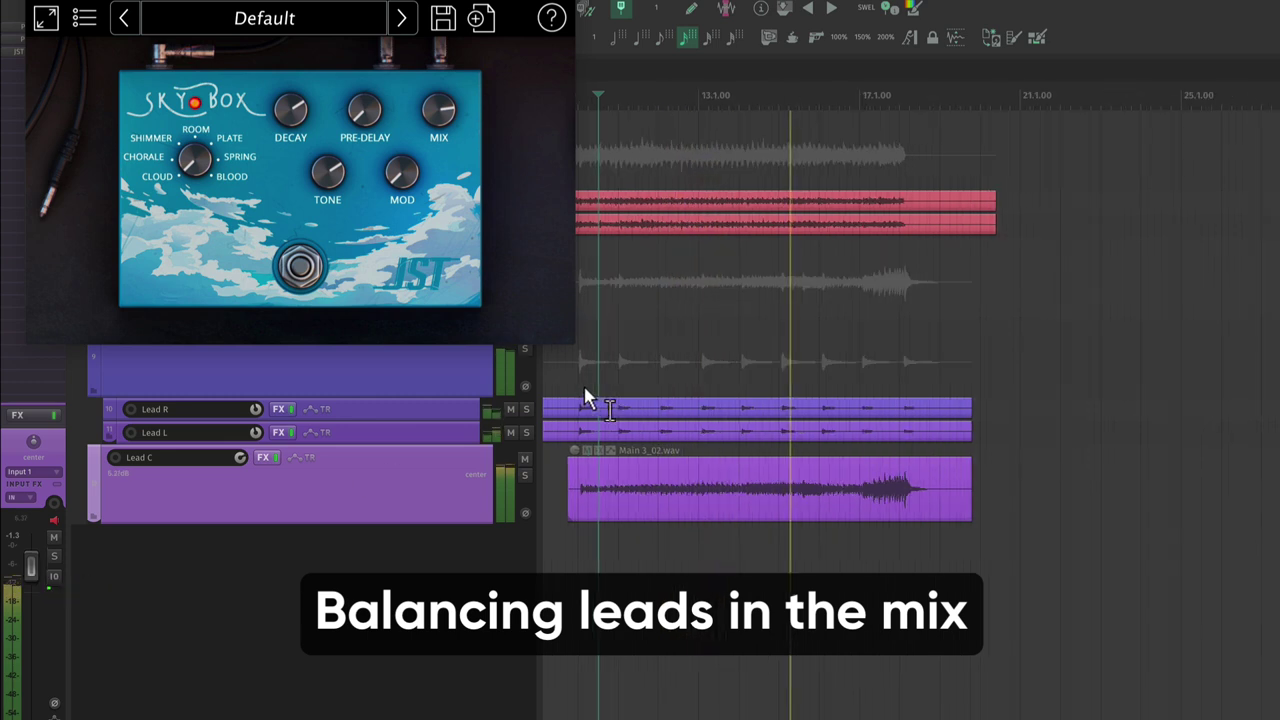
scroll(584, 388, "up", 3)
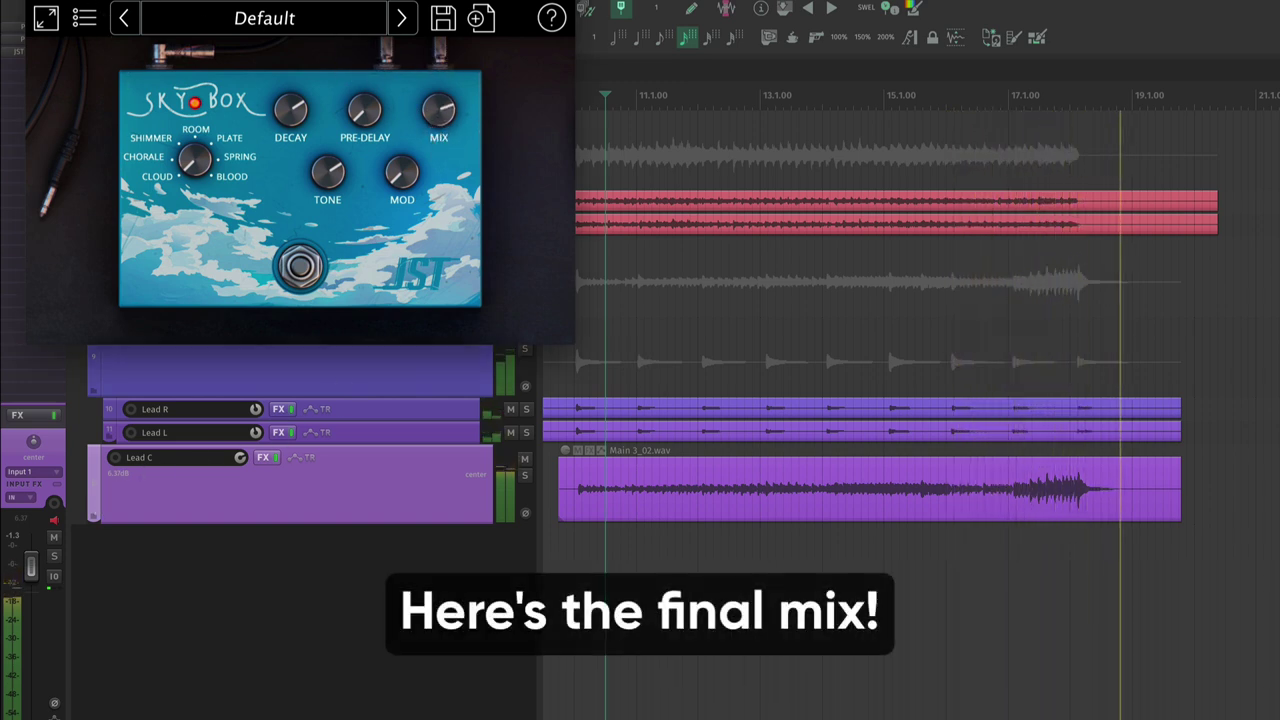
Restart playback from earlier in the song and trim Lead C's fader to about +5 dB
left_click(562, 311)
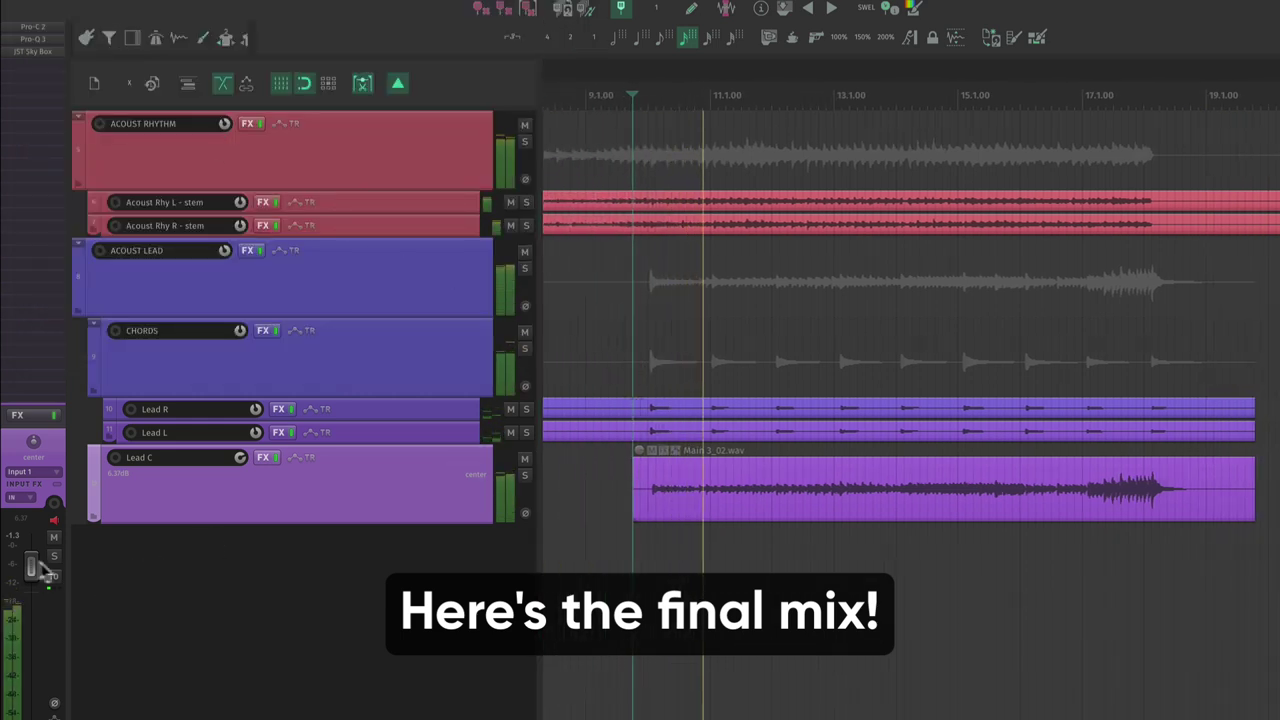
left_click_drag(35, 568, 31, 572)
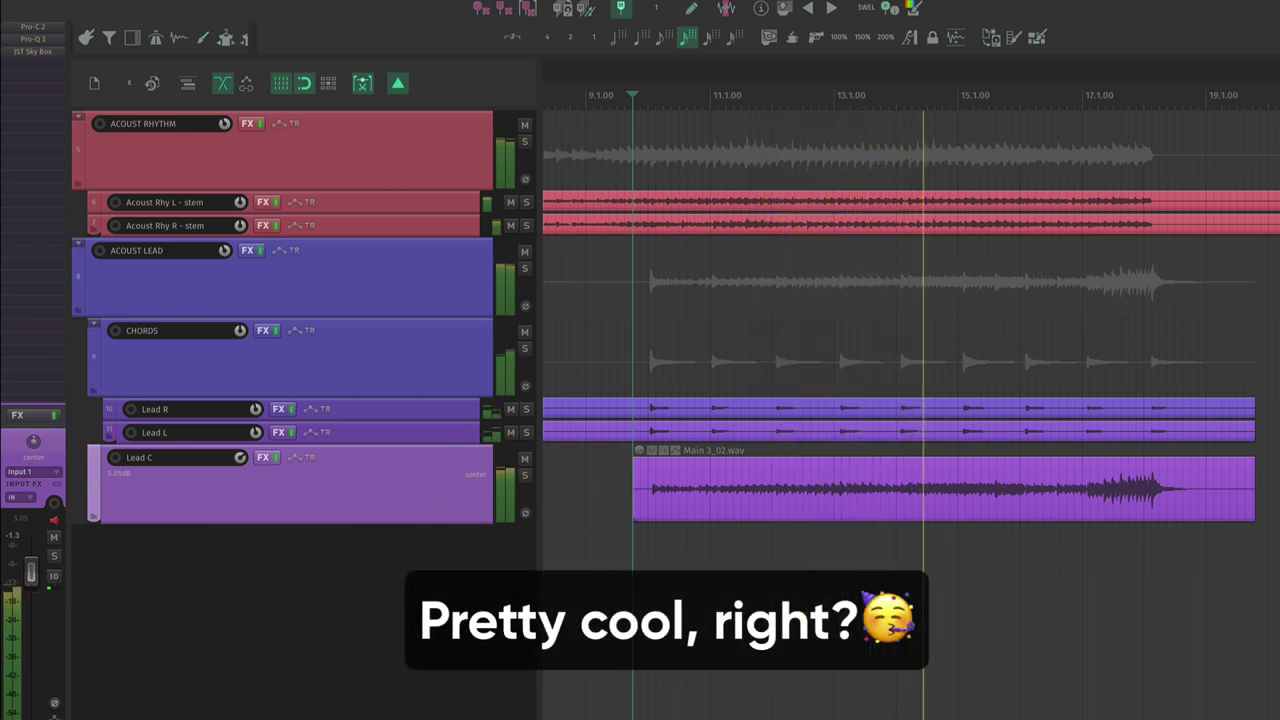
scroll(678, 492, "left", 5)
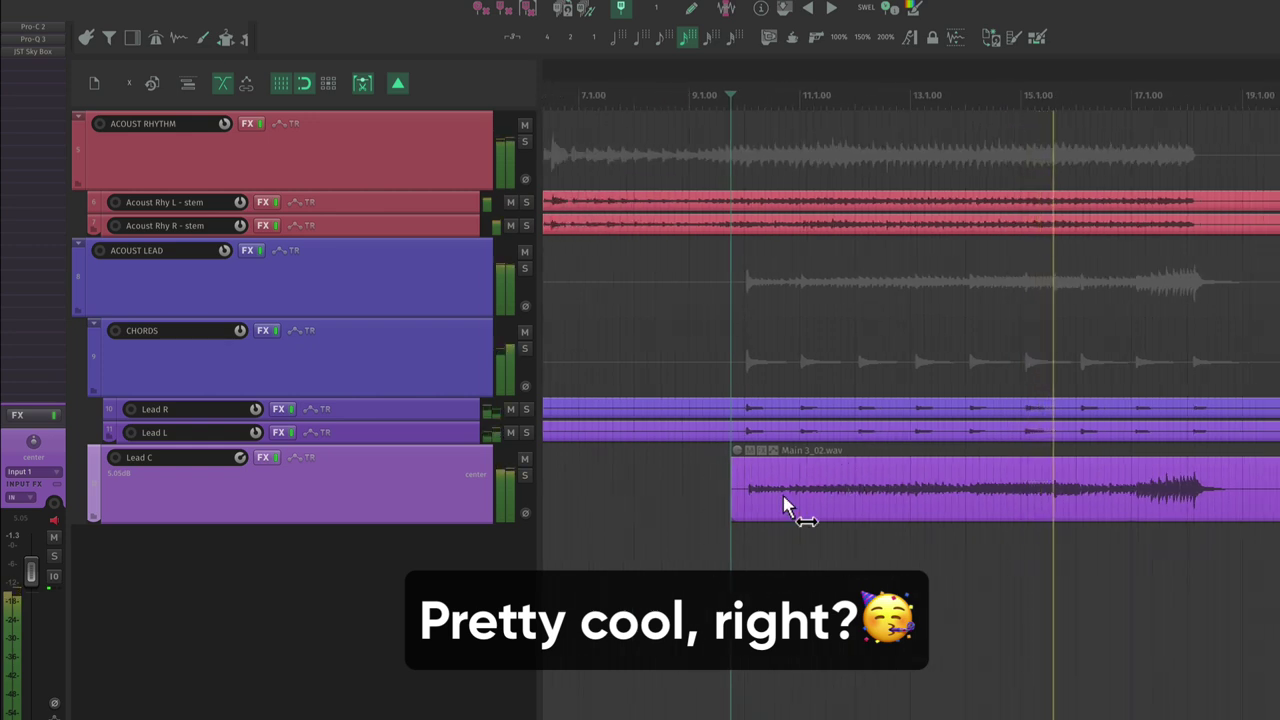
scroll(697, 503, "right", 5)
scroll(697, 503, "down", 1)
scroll(700, 477, "down", 3)
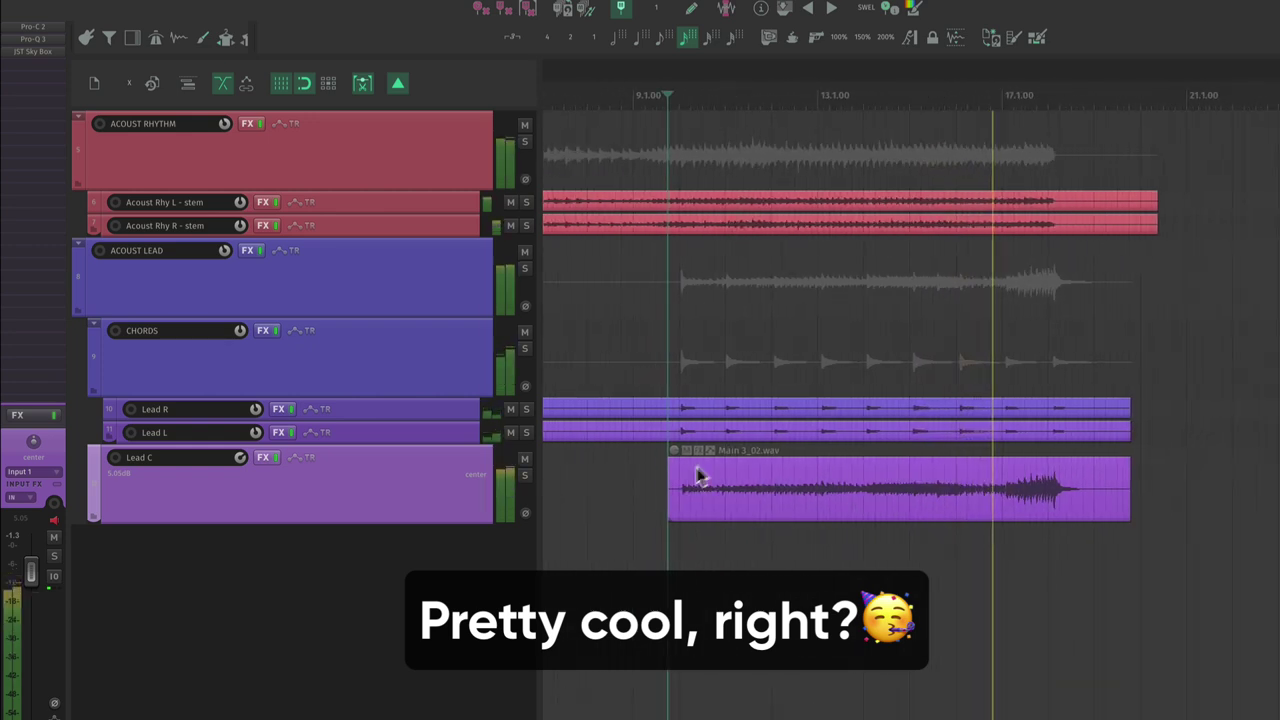
scroll(851, 466, "down", 2)
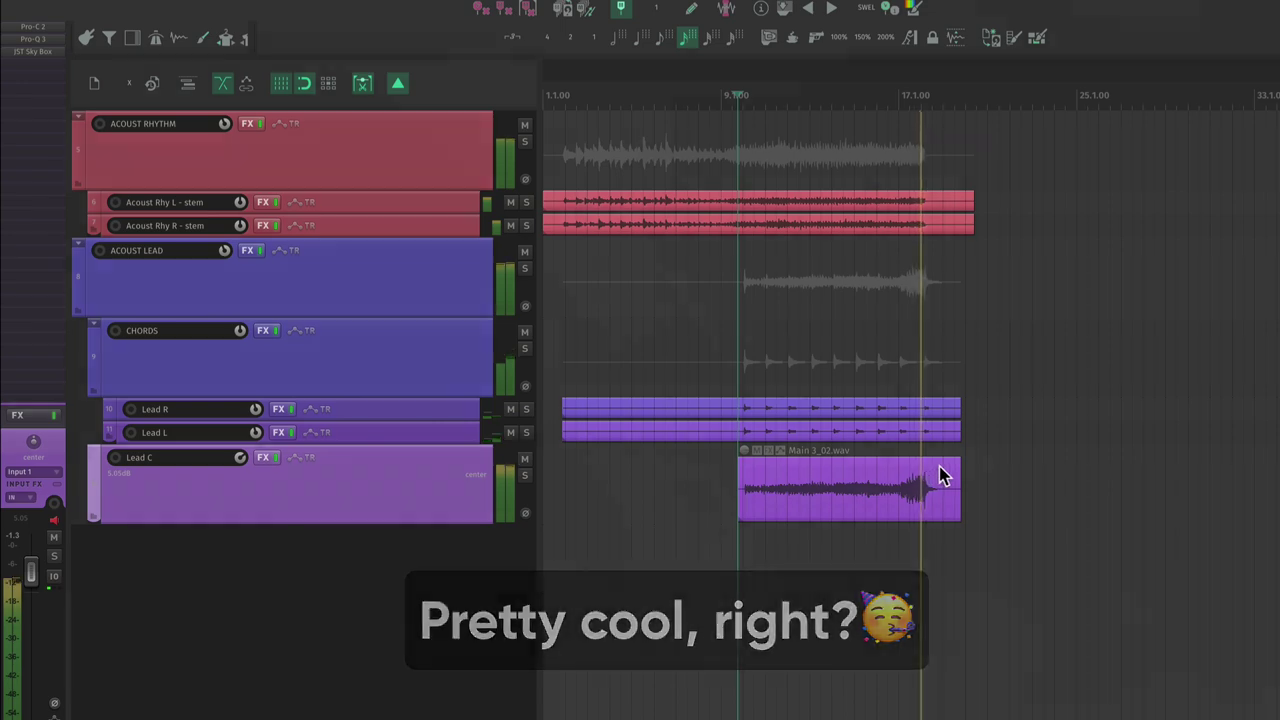